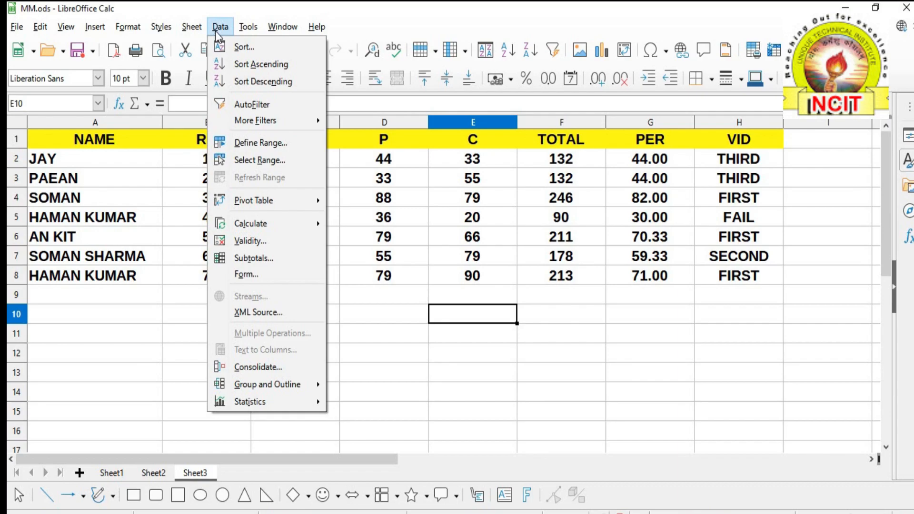
click(281, 312)
click(16, 26)
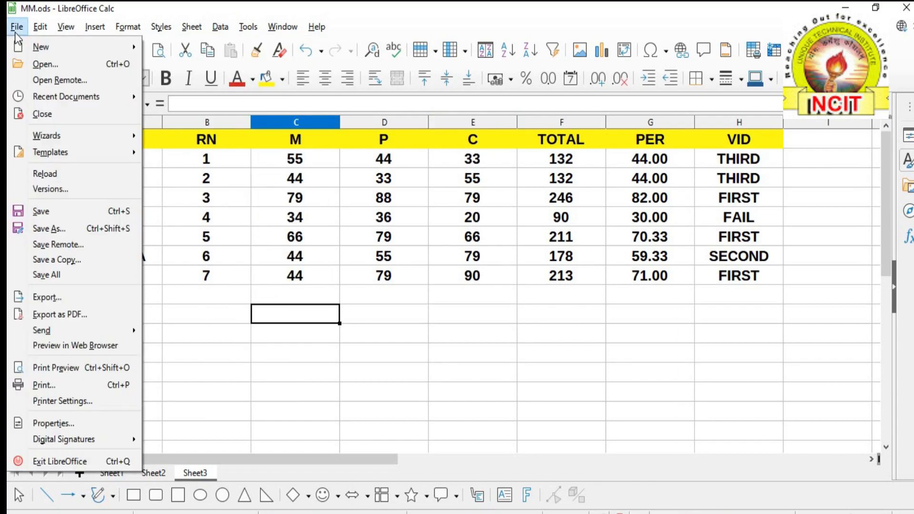
mouse_move(66, 29)
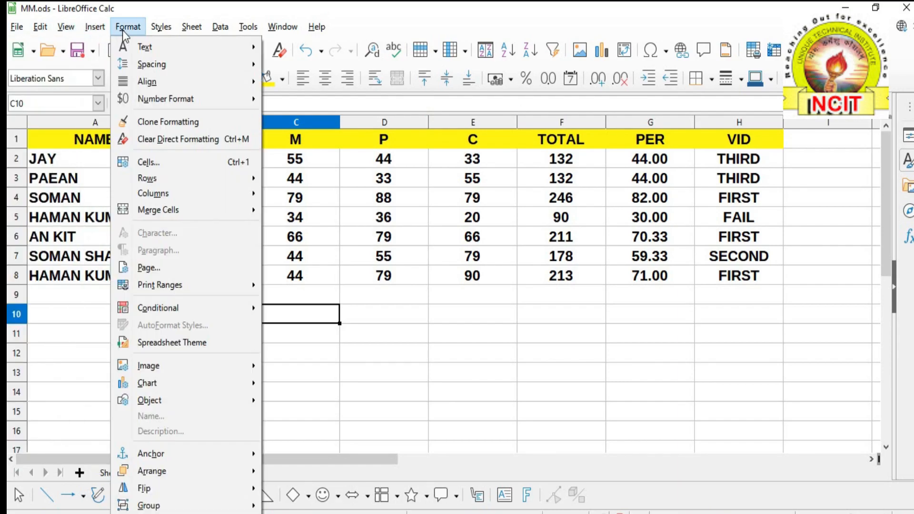
mouse_move(158, 29)
mouse_move(190, 28)
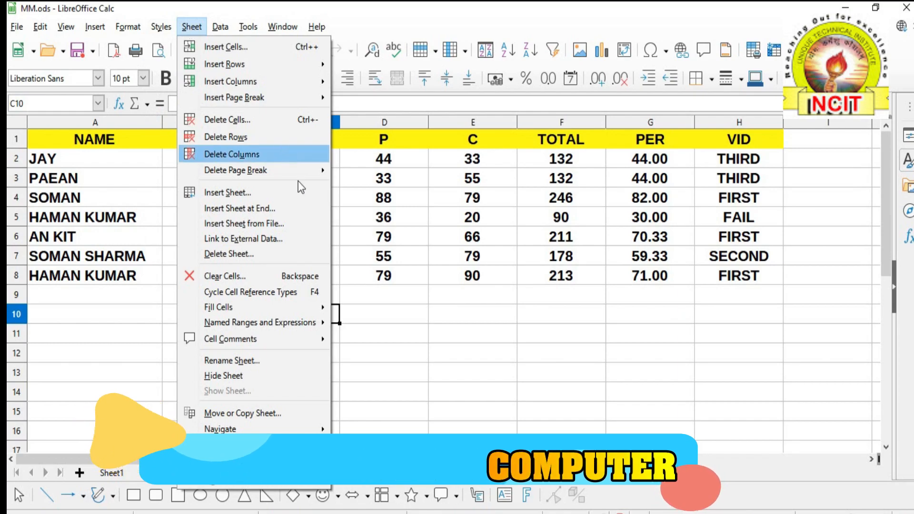
click(350, 253)
click(219, 28)
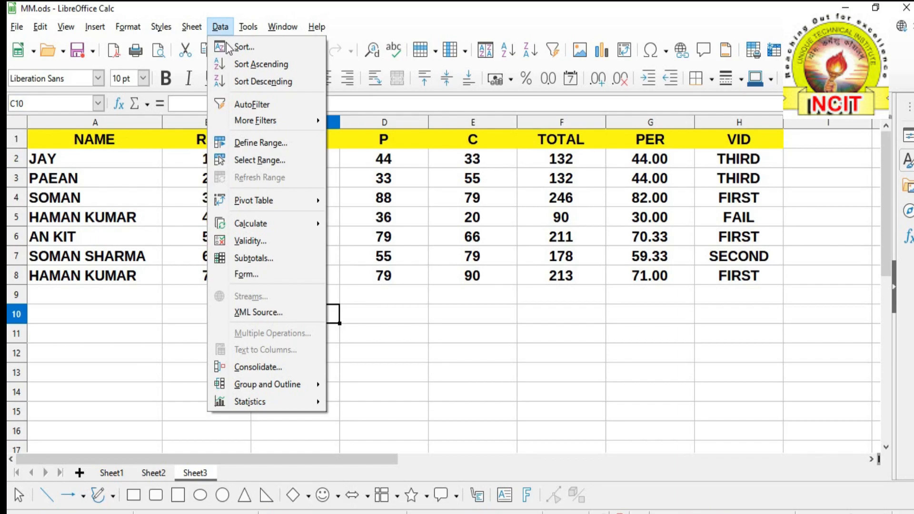
mouse_move(236, 123)
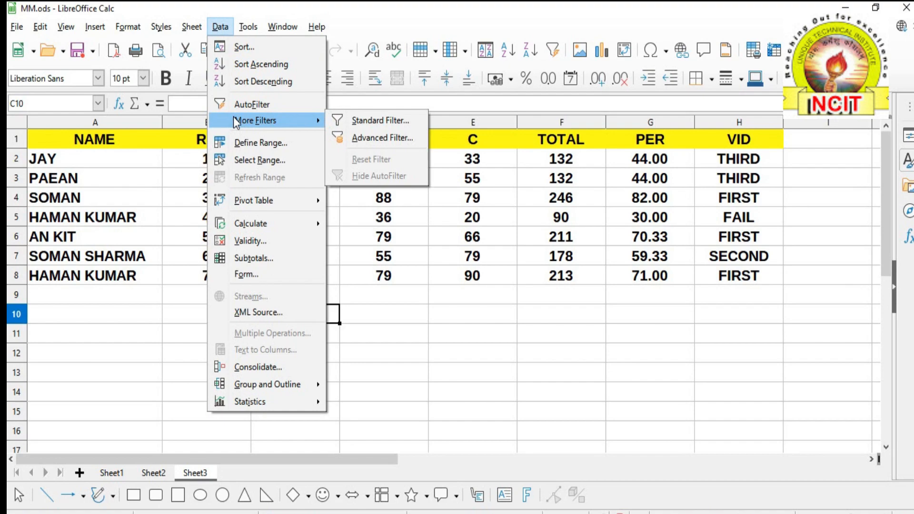
click(358, 310)
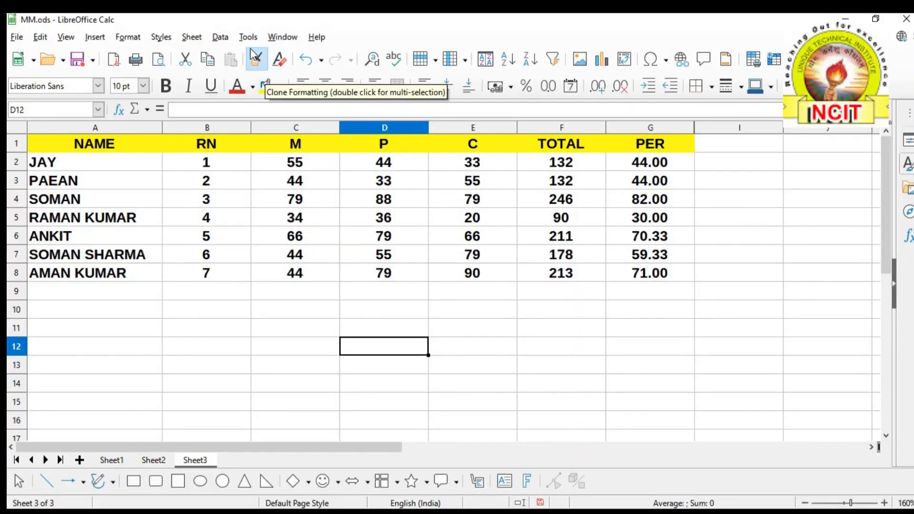
click(220, 38)
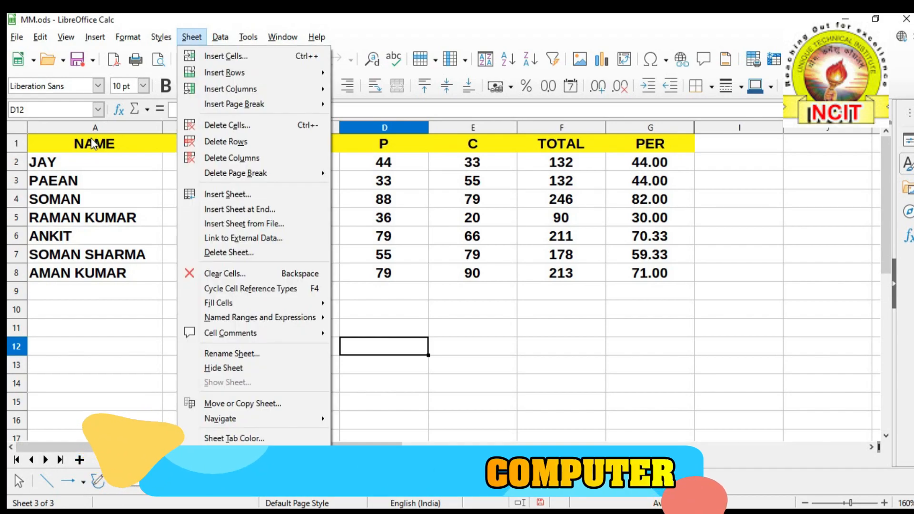
click(103, 200)
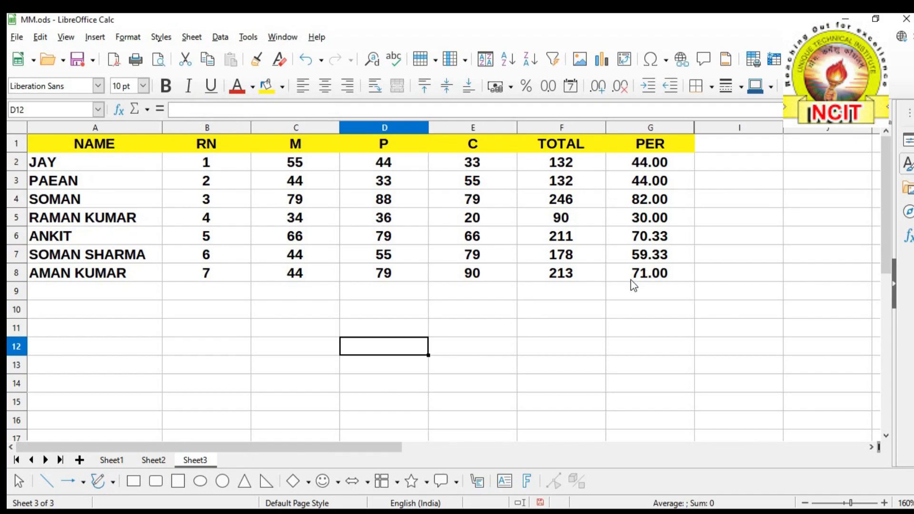
- Sort the marks table A1:G8 with PER as the first sort key in descending order
drag(60, 150, 634, 275)
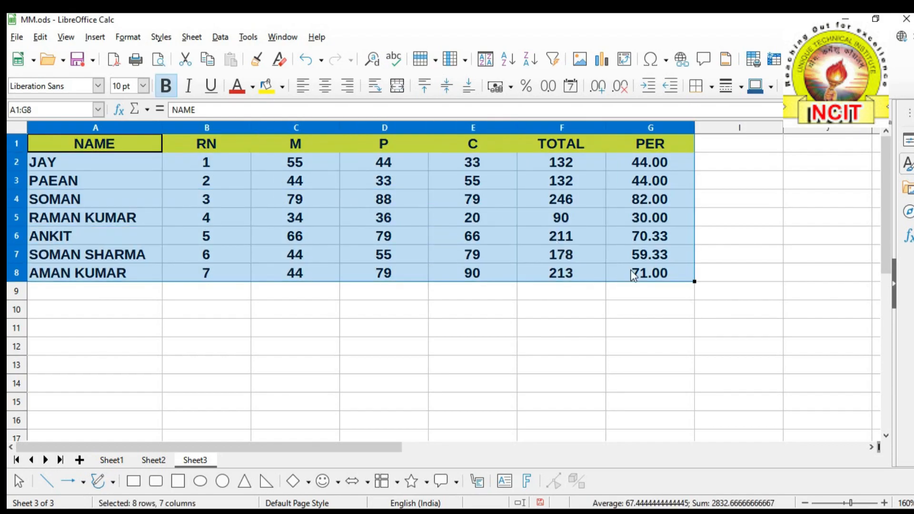
click(218, 38)
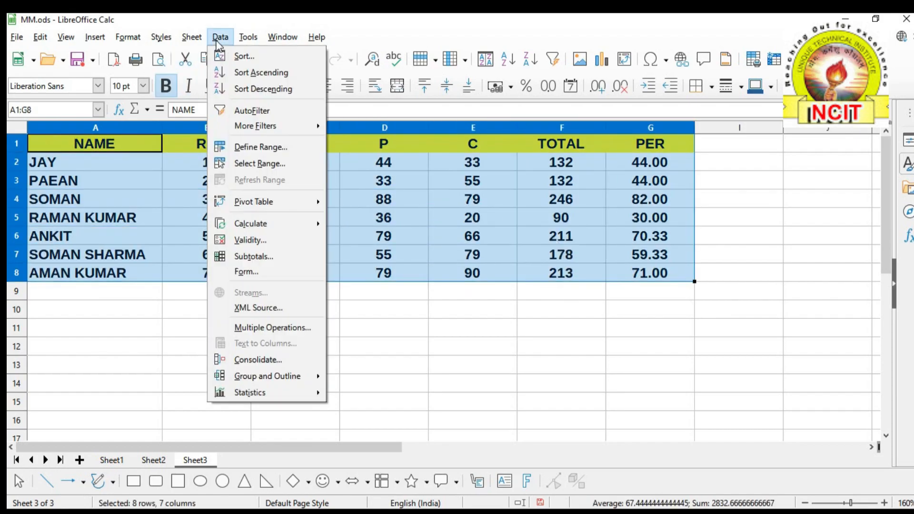
click(238, 57)
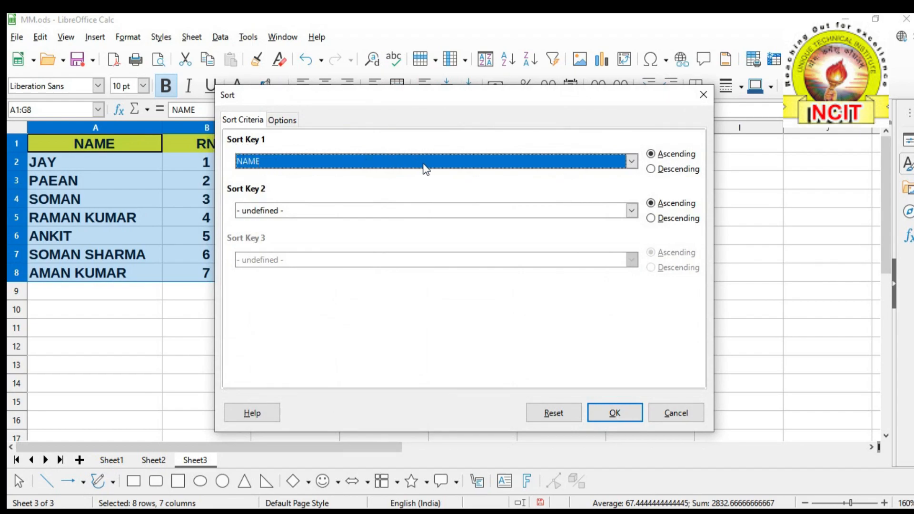
click(410, 166)
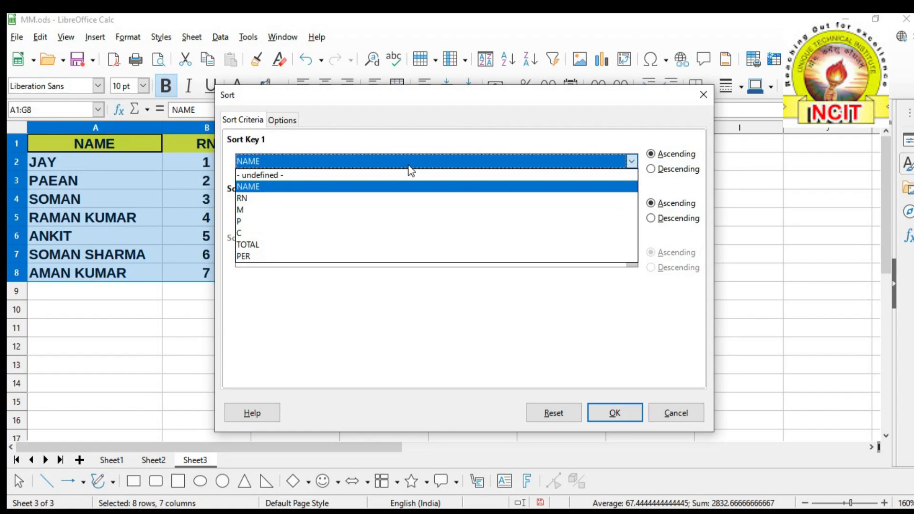
click(317, 94)
drag(316, 95, 354, 164)
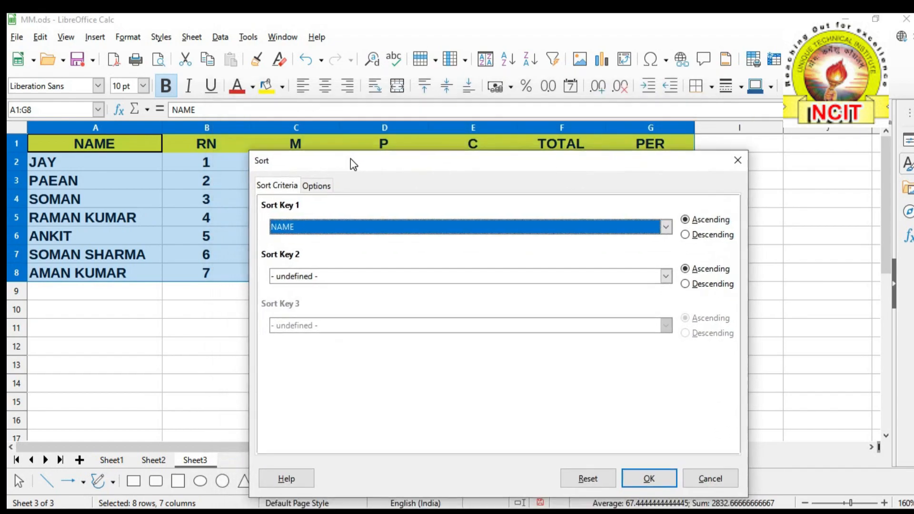
click(322, 228)
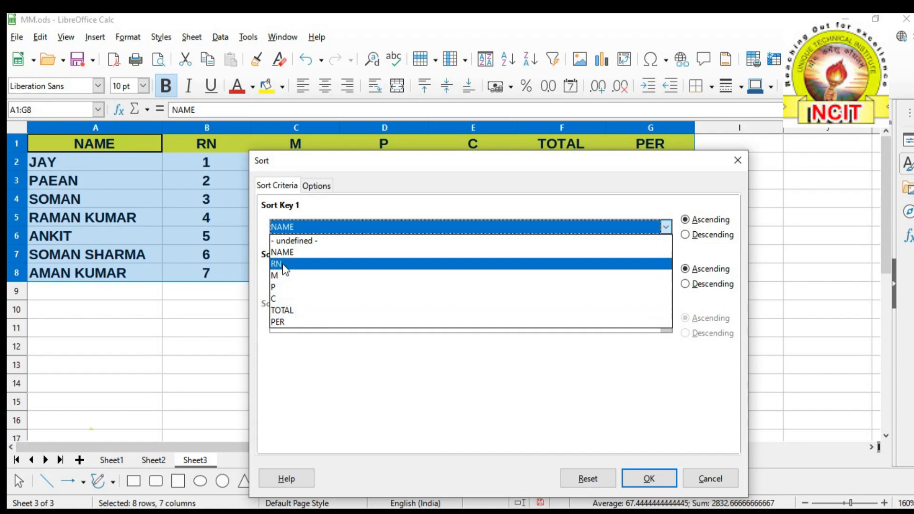
click(281, 323)
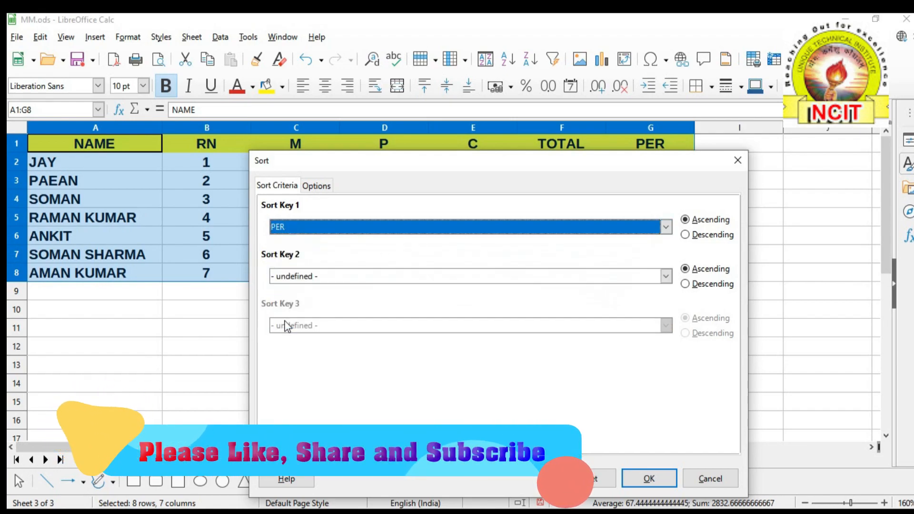
drag(450, 165, 289, 121)
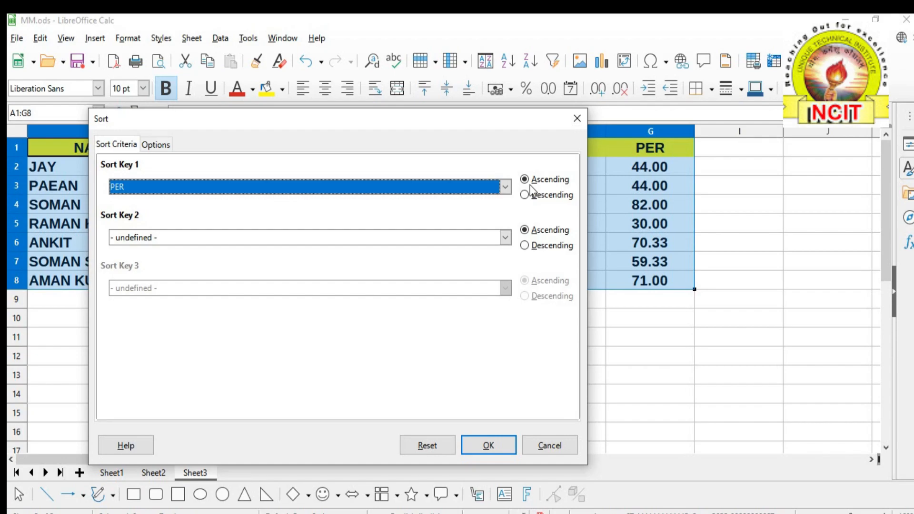
click(529, 196)
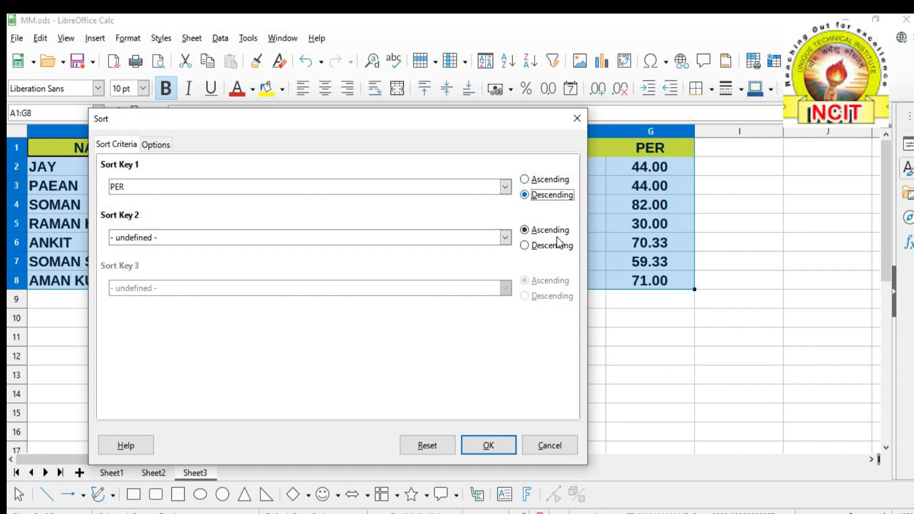
click(490, 446)
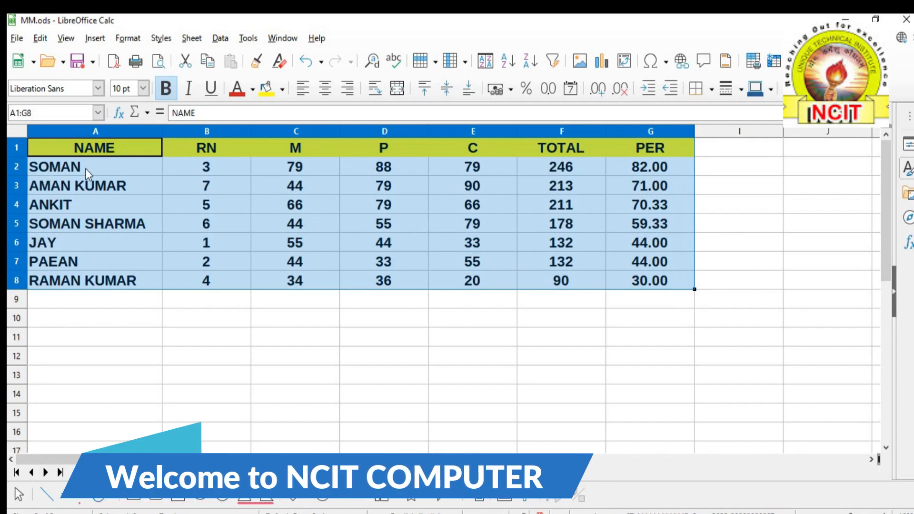
click(224, 38)
click(243, 59)
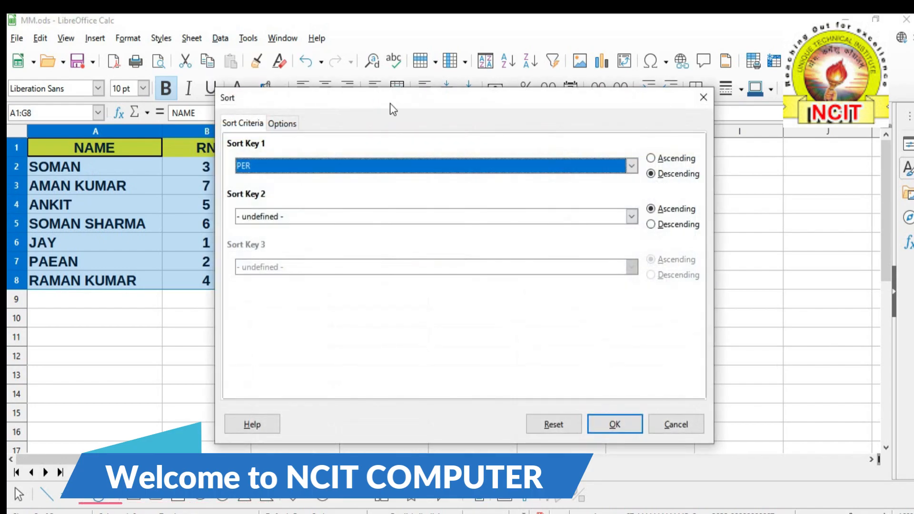
click(315, 165)
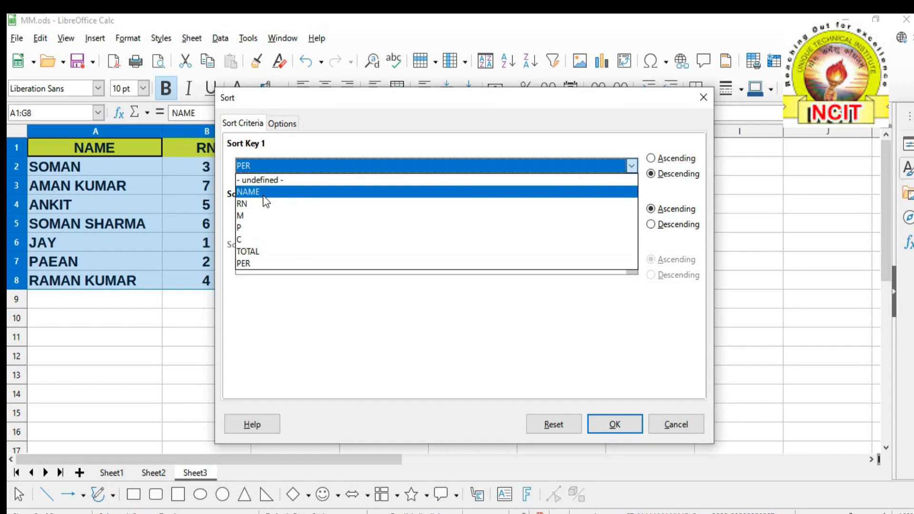
click(395, 123)
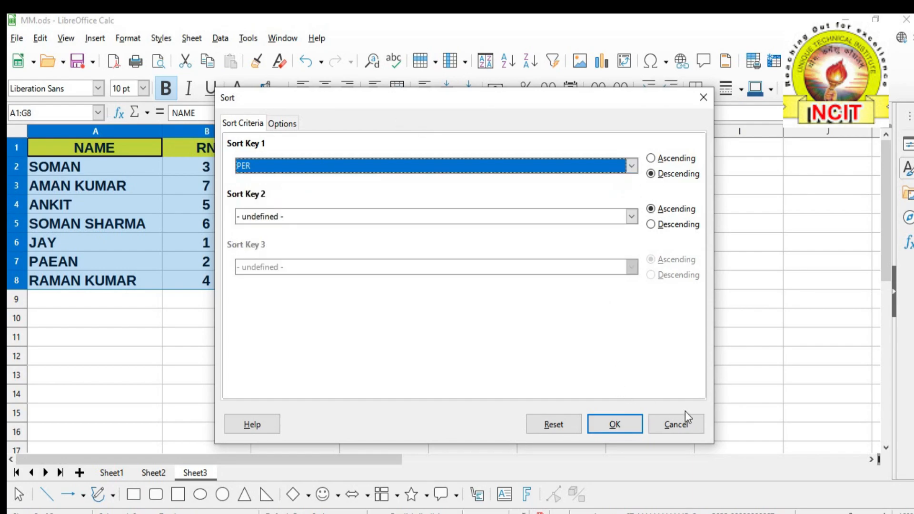
click(689, 431)
- Undo the sort by PER and sort the selected table by NAME in ascending order
key(ctrl+z)
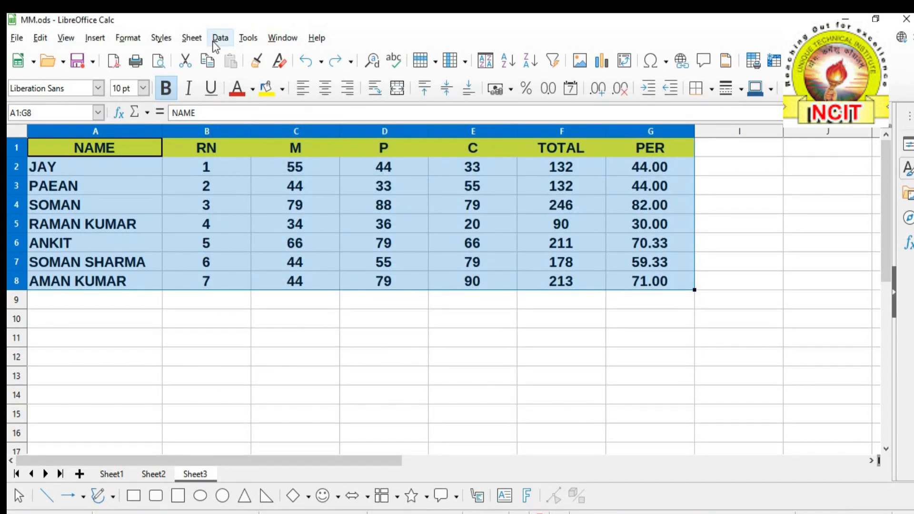
click(213, 42)
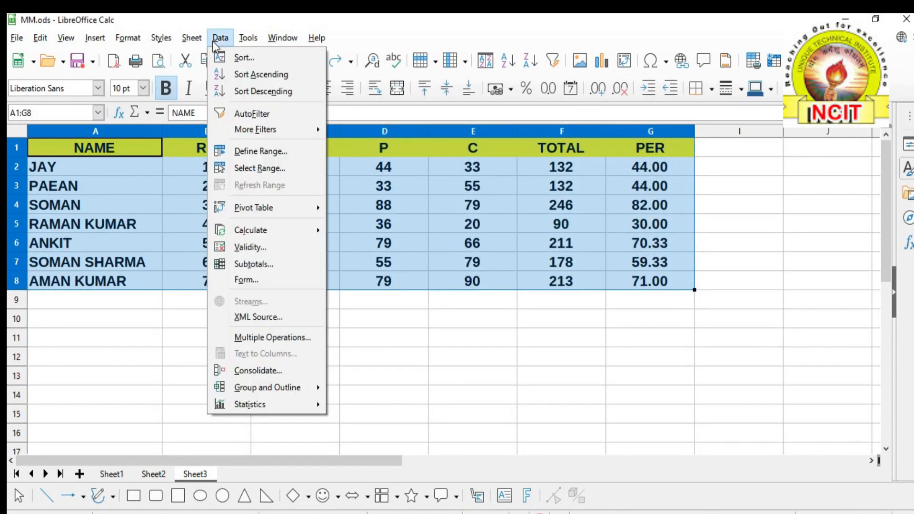
click(262, 74)
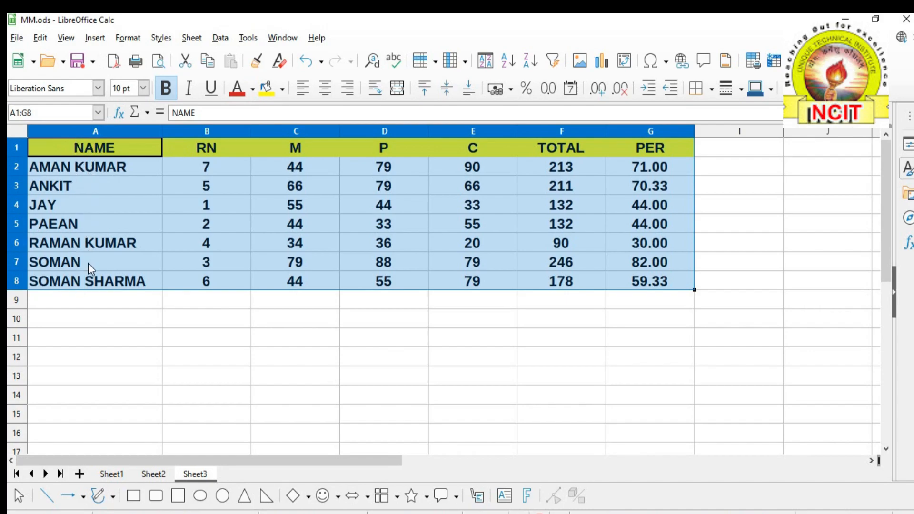
- Sort the selected marks table A1:G8 by NAME in descending order
click(220, 37)
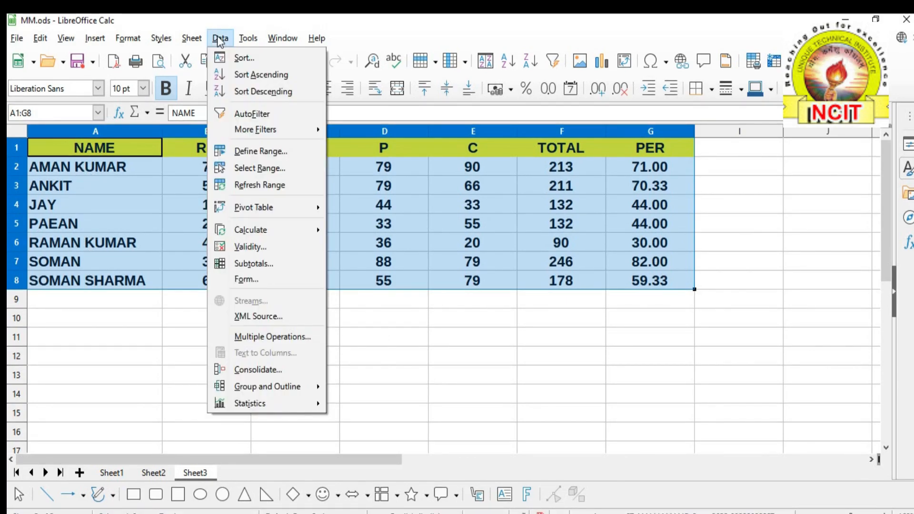
click(256, 91)
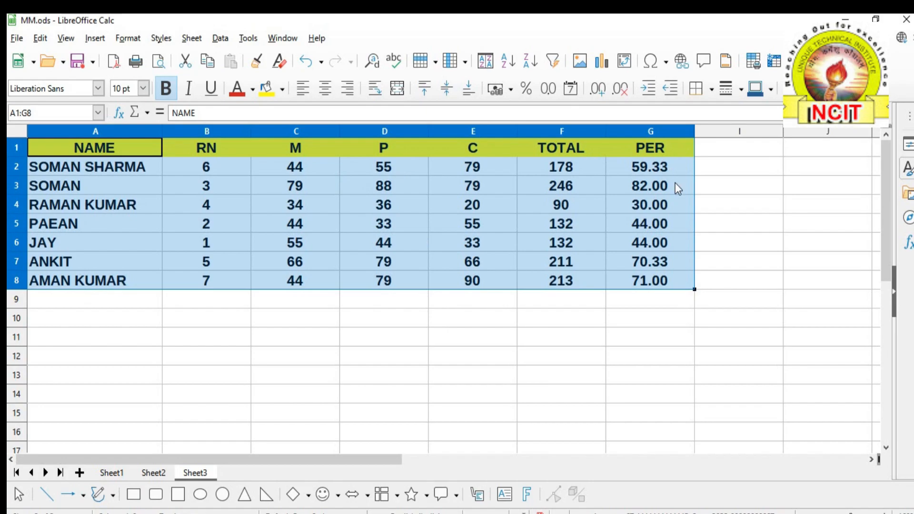
click(220, 39)
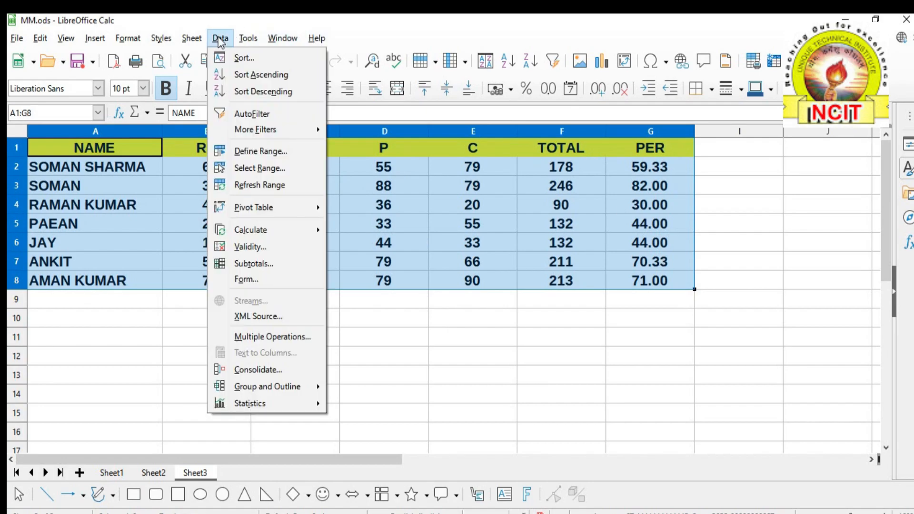
click(235, 56)
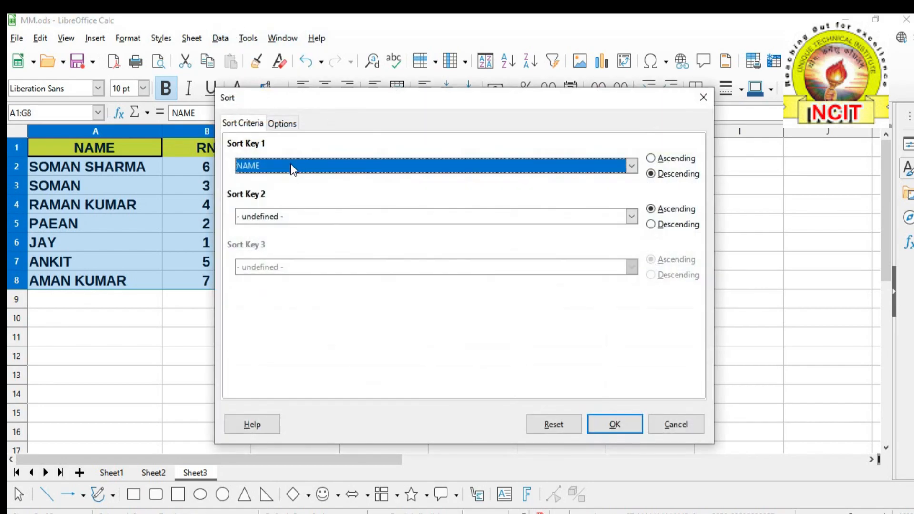
click(291, 167)
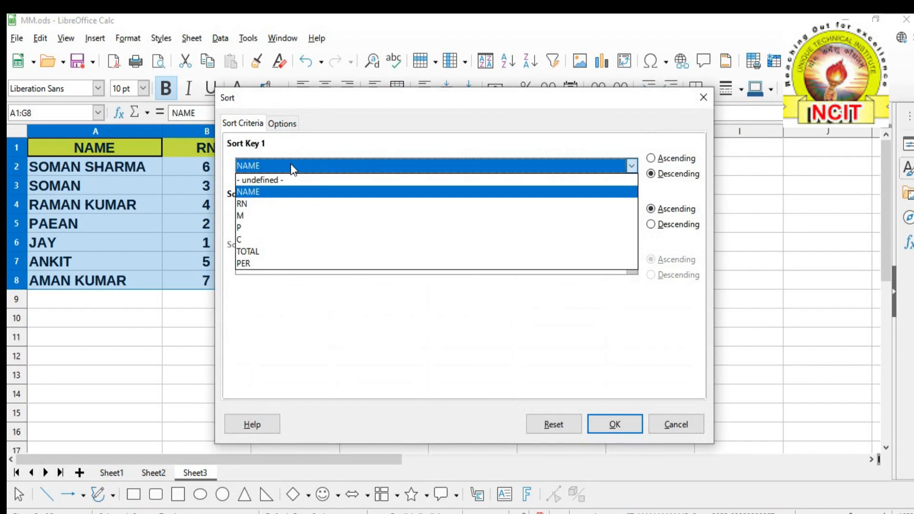
click(662, 429)
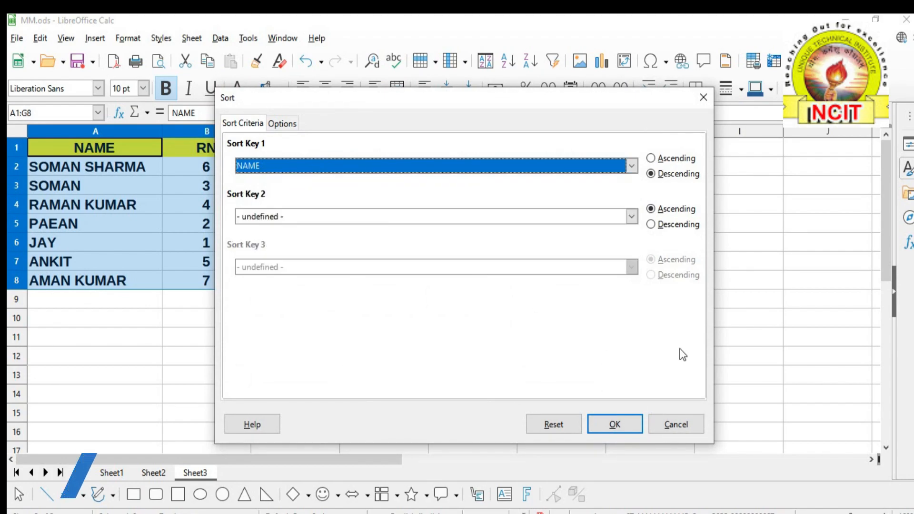
click(668, 427)
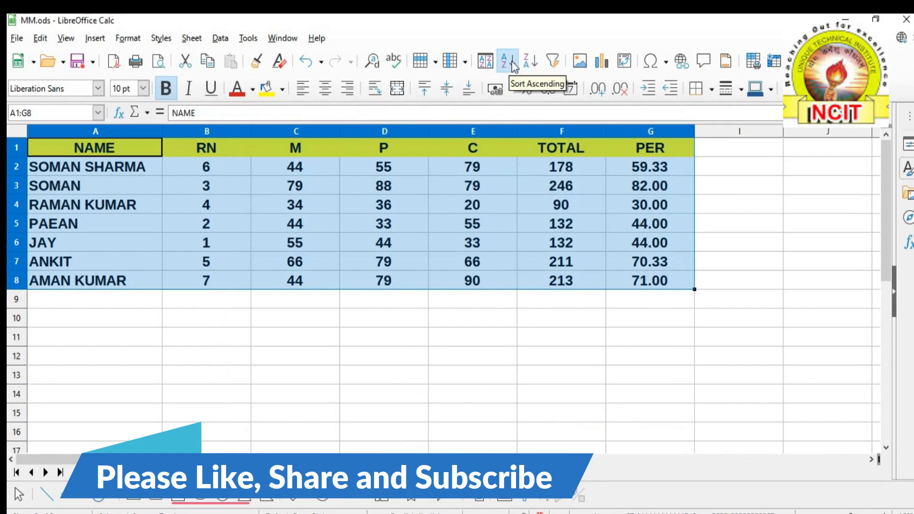
- Turn on AutoFilter for the marks table A1:H8, including the DIV column
click(220, 39)
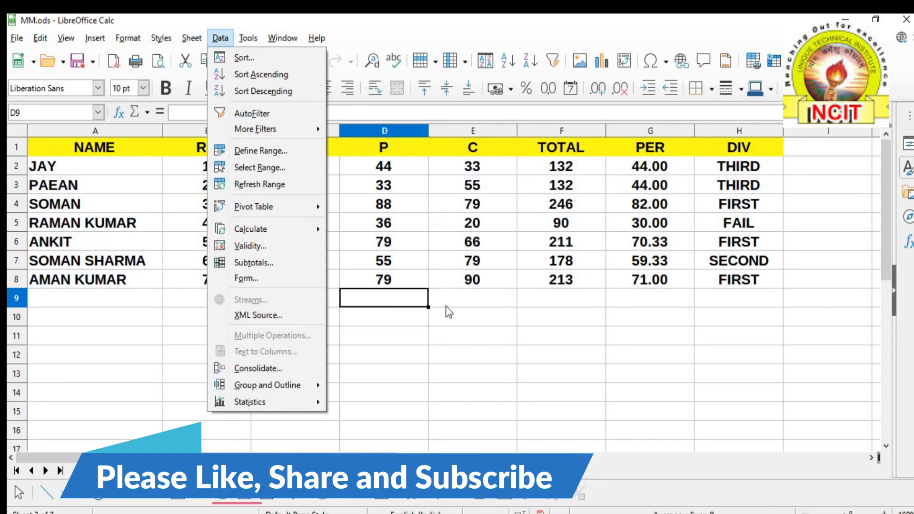
click(455, 329)
drag(53, 147, 717, 277)
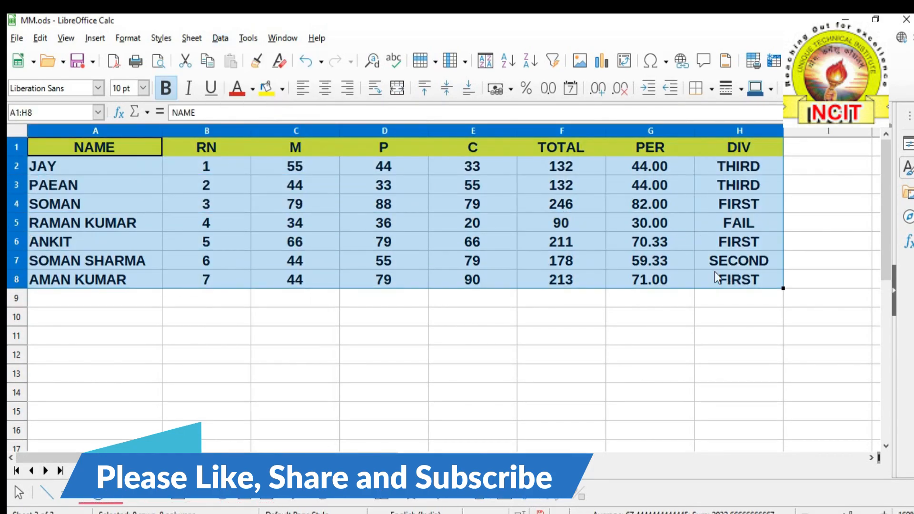
click(217, 40)
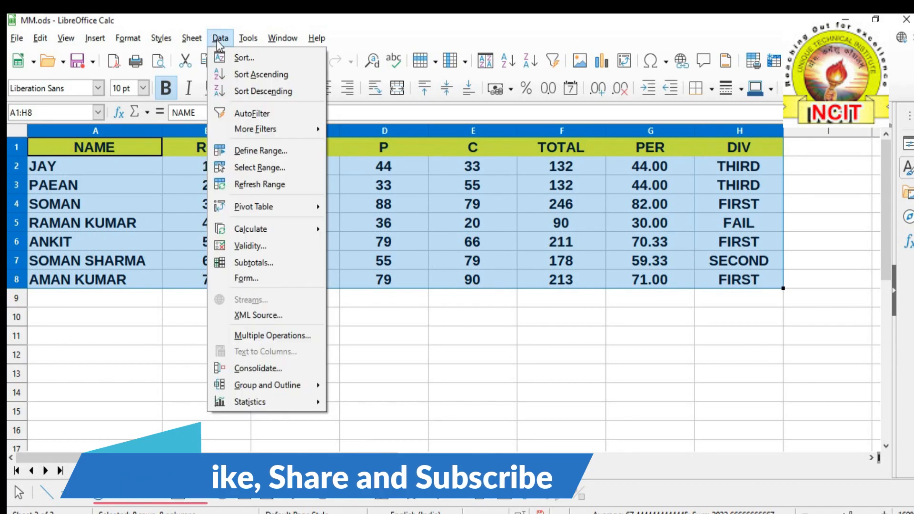
click(245, 108)
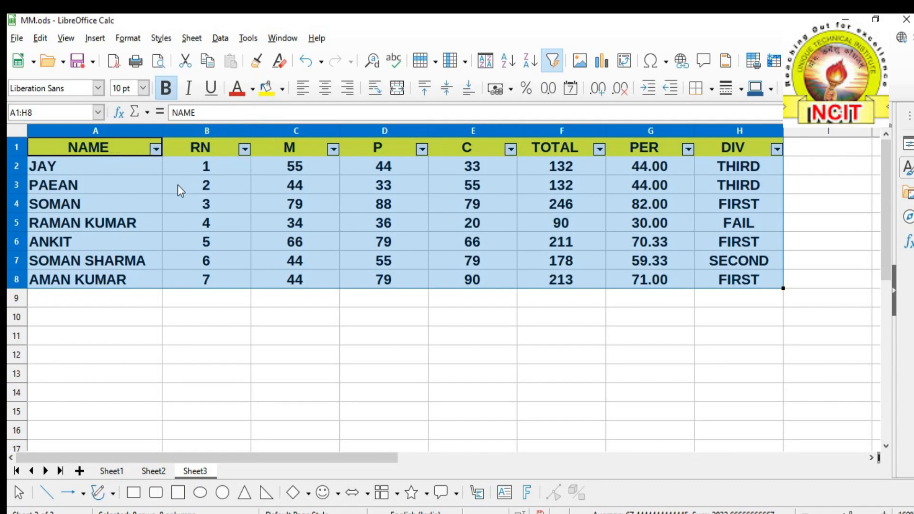
- Filter the NAME column to show only the student with RN 1
click(155, 149)
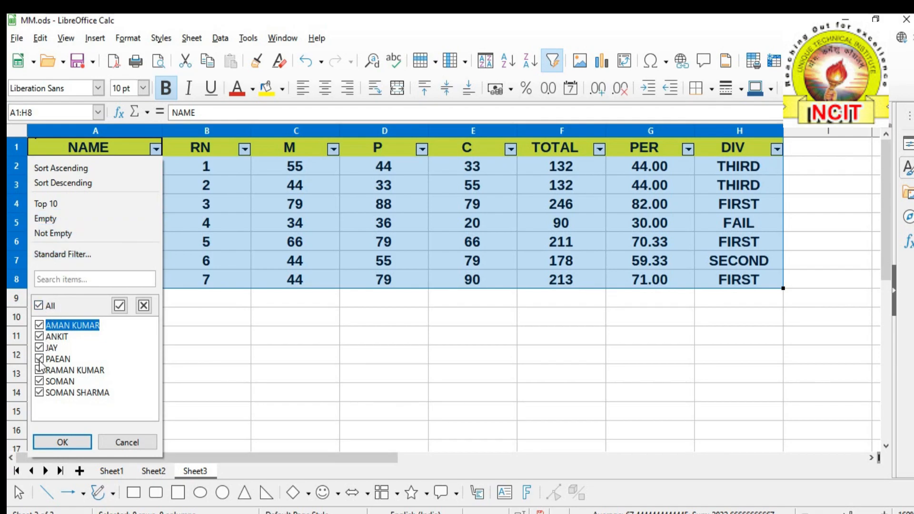
click(40, 307)
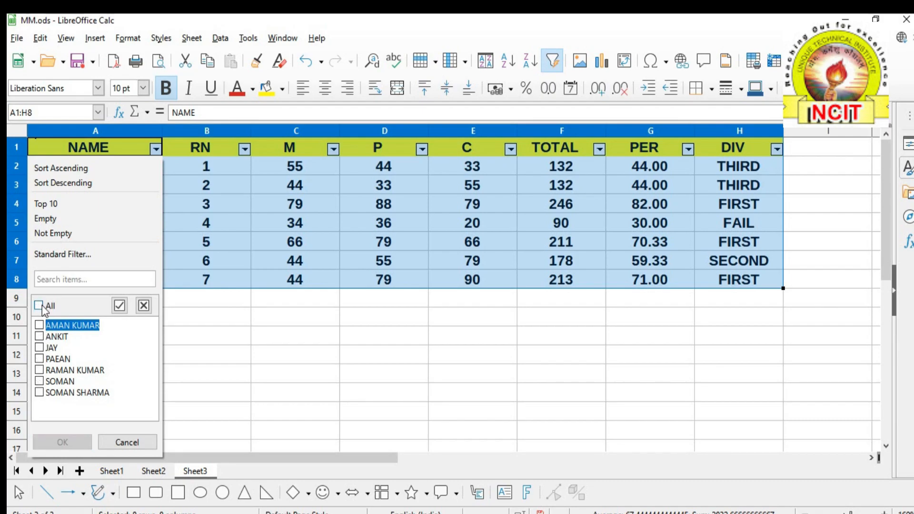
click(40, 348)
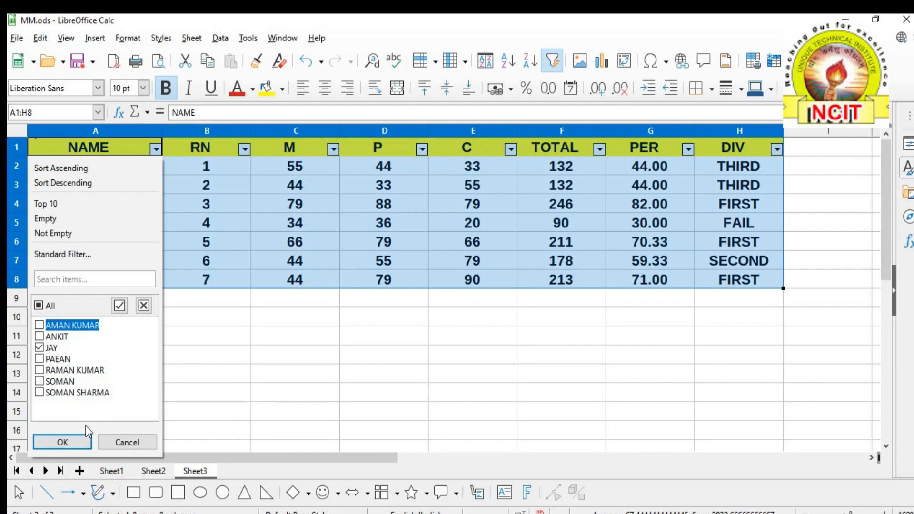
click(75, 443)
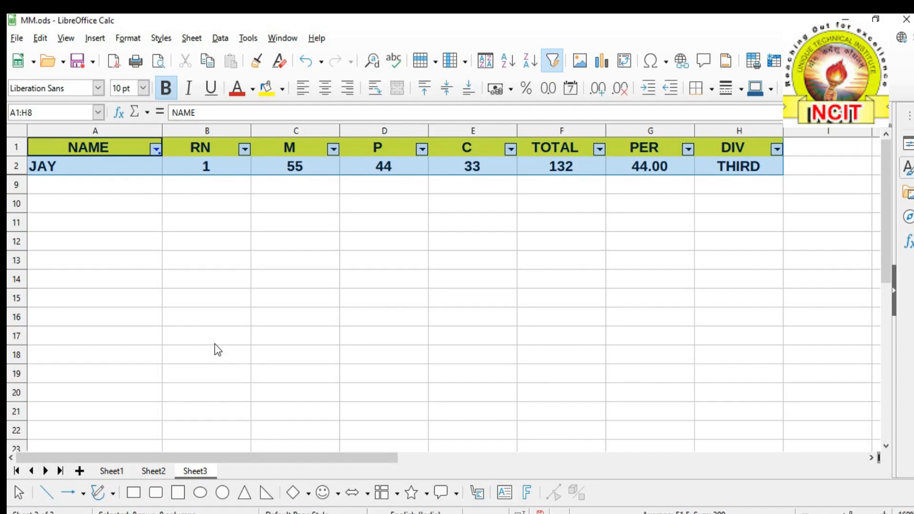
- Reset the NAME column filter to include all students
click(156, 149)
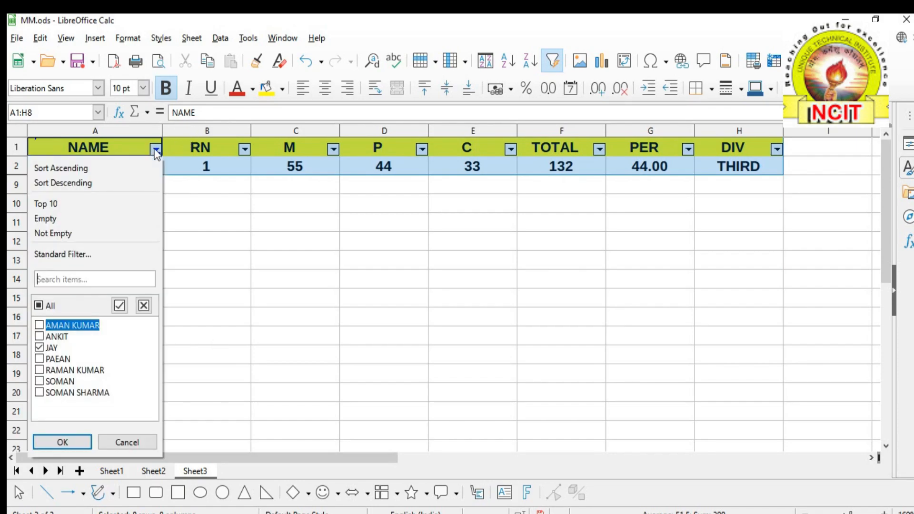
click(39, 305)
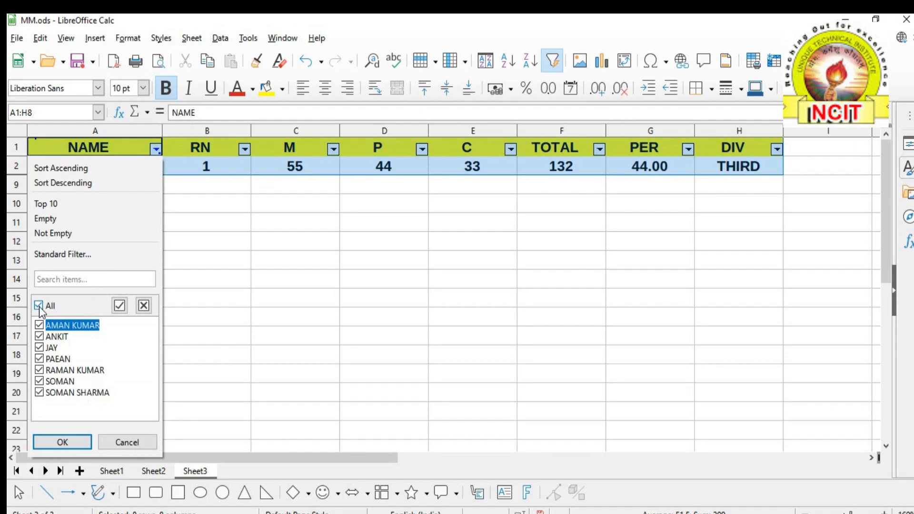
click(76, 440)
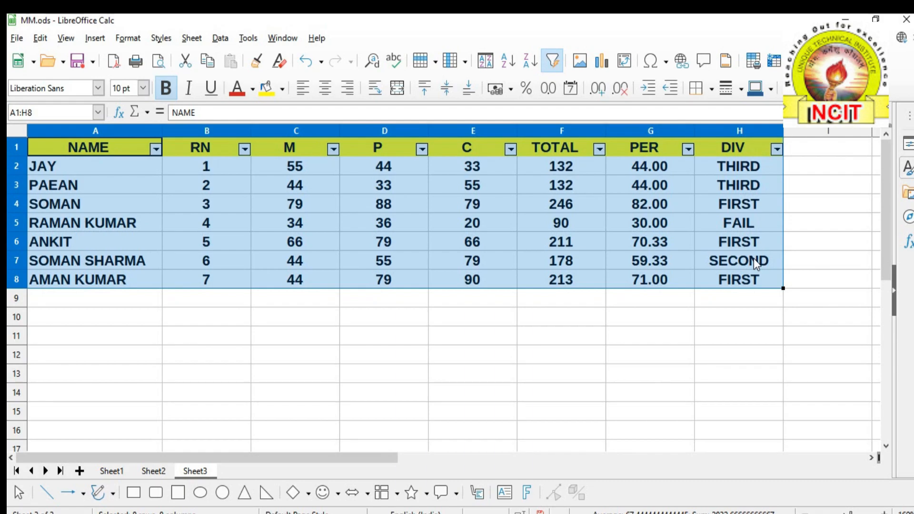
- Filter the DIV column to show only the FIRST division rows
click(776, 150)
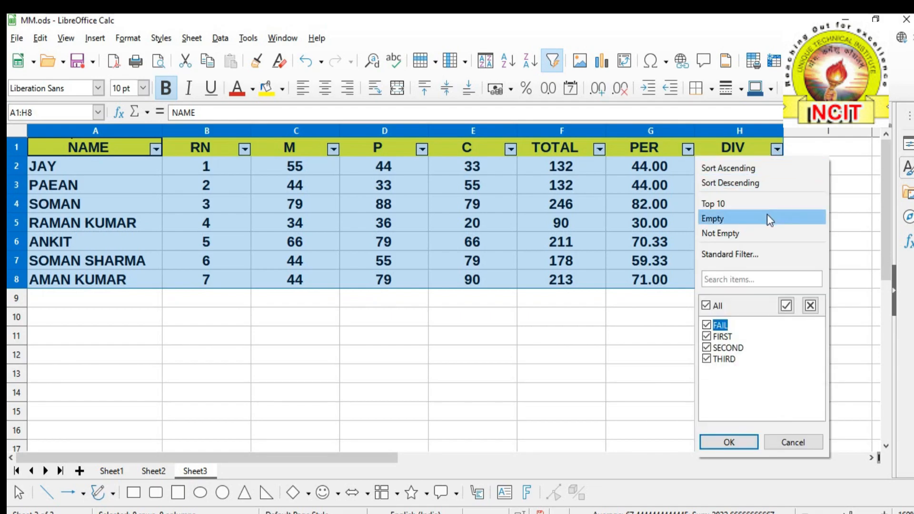
click(707, 306)
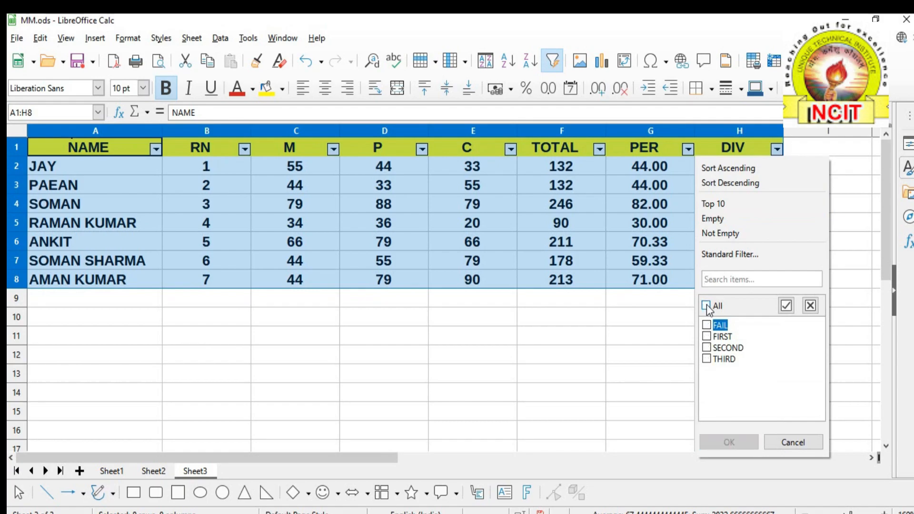
click(707, 337)
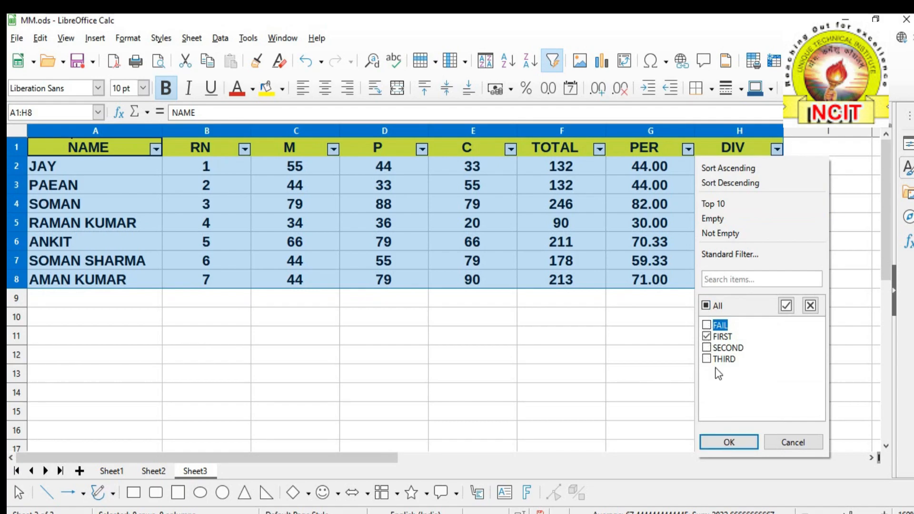
click(733, 440)
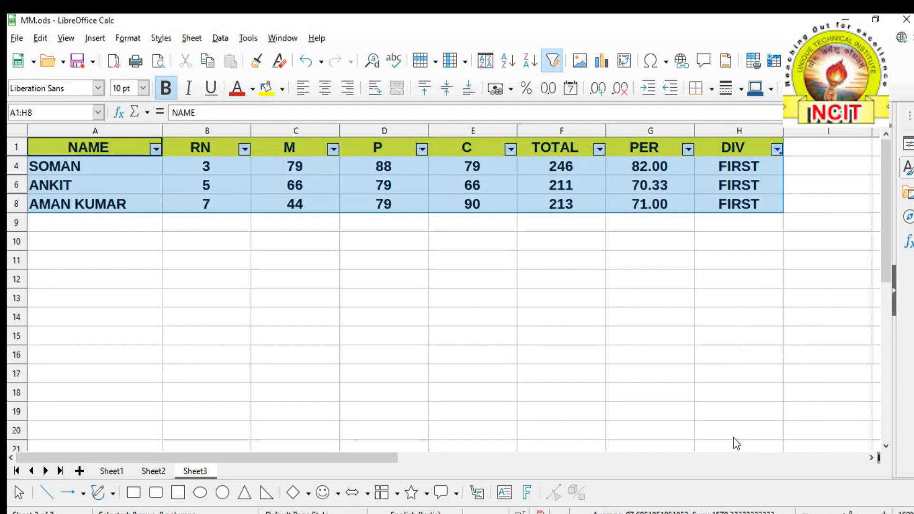
- Switch the DIV column filter to FAIL only, and reset it to include all divisions
click(777, 149)
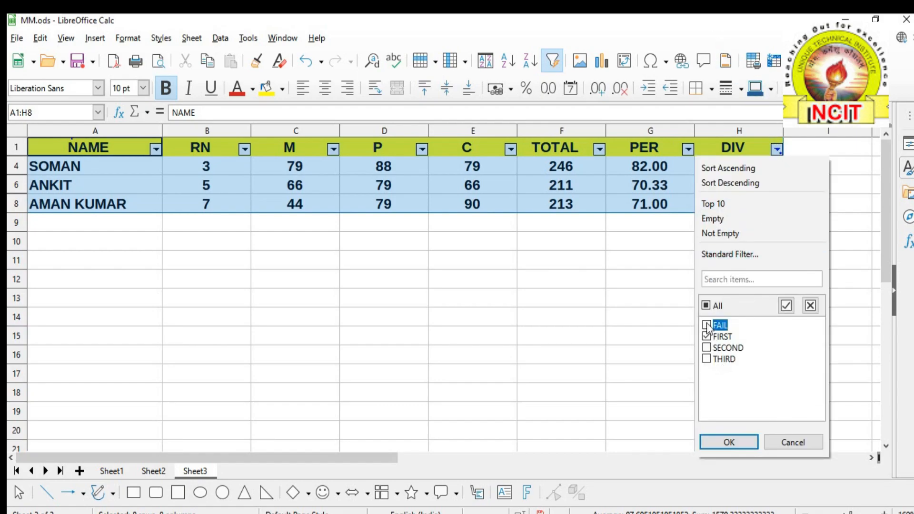
click(729, 442)
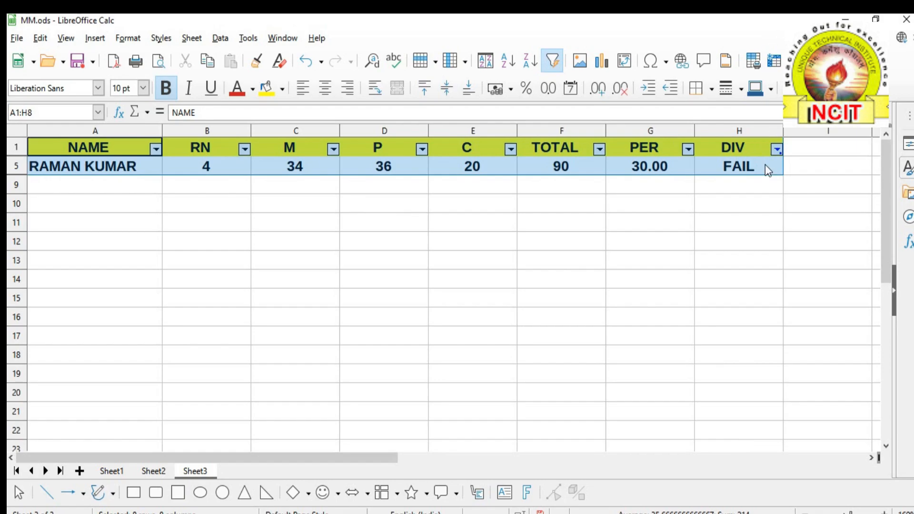
click(778, 149)
click(710, 306)
click(739, 442)
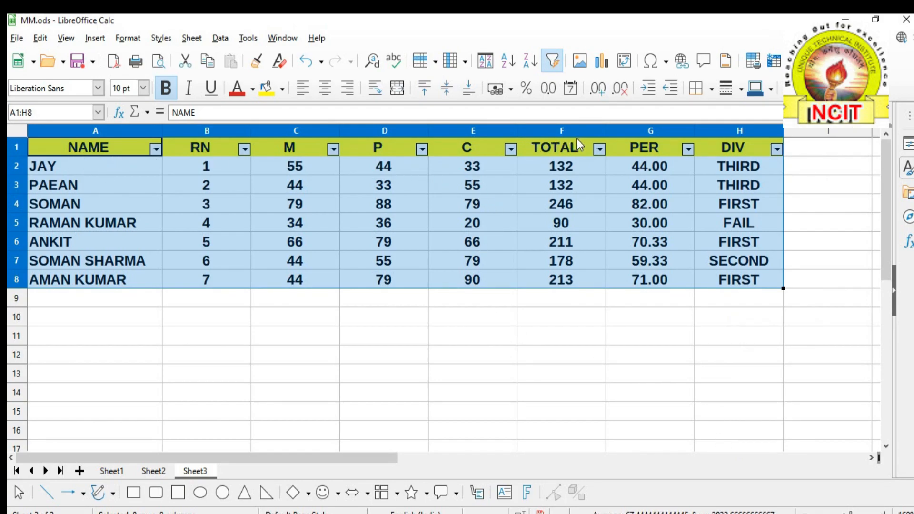
- Turn off AutoFilter for the marks table and deselect the range
click(220, 39)
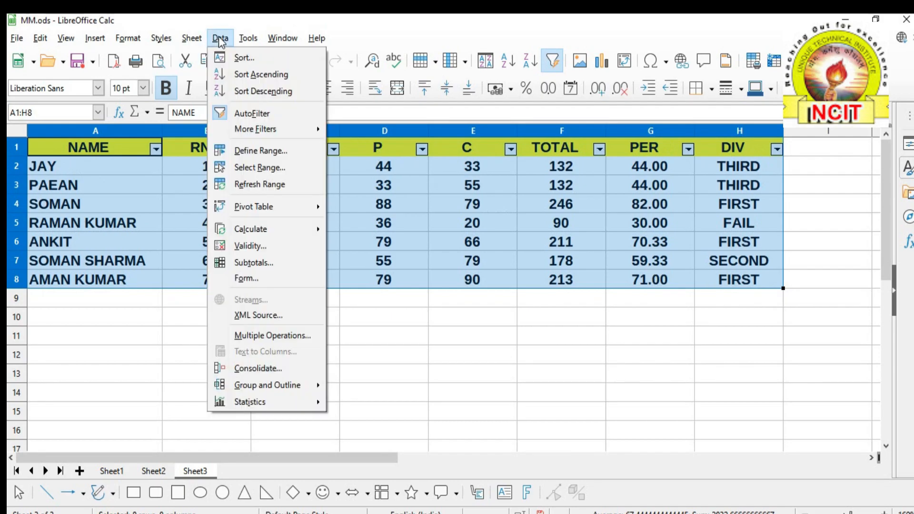
click(244, 115)
click(458, 351)
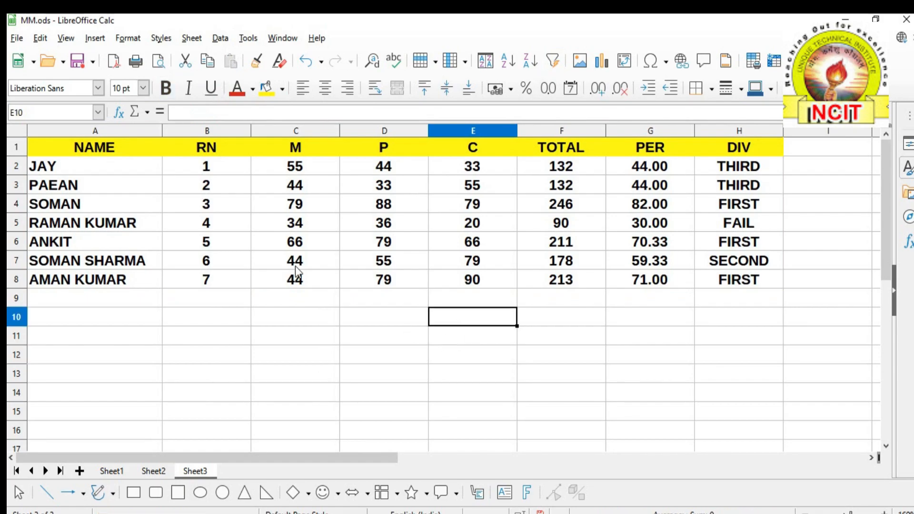
- Apply a Standard Filter to the marks table A1:H8 with the criterion RN > 5
drag(60, 147, 773, 284)
click(219, 38)
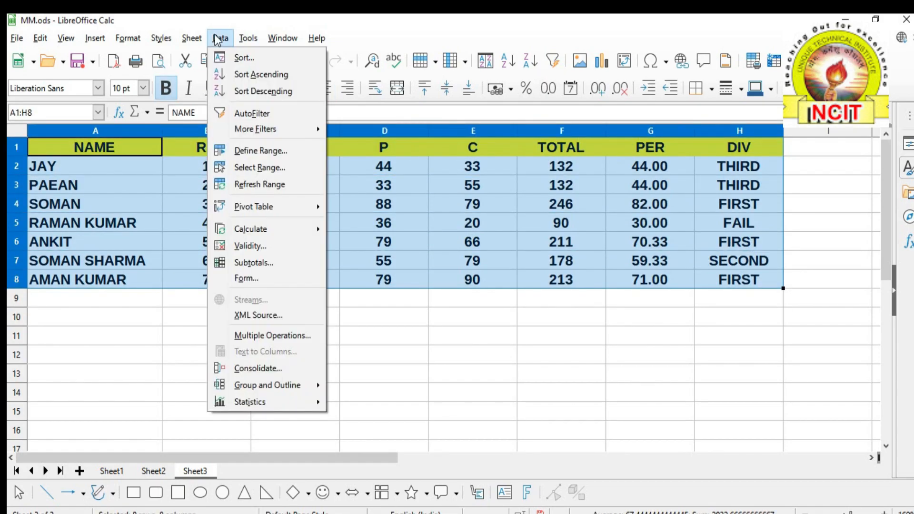
mouse_move(234, 128)
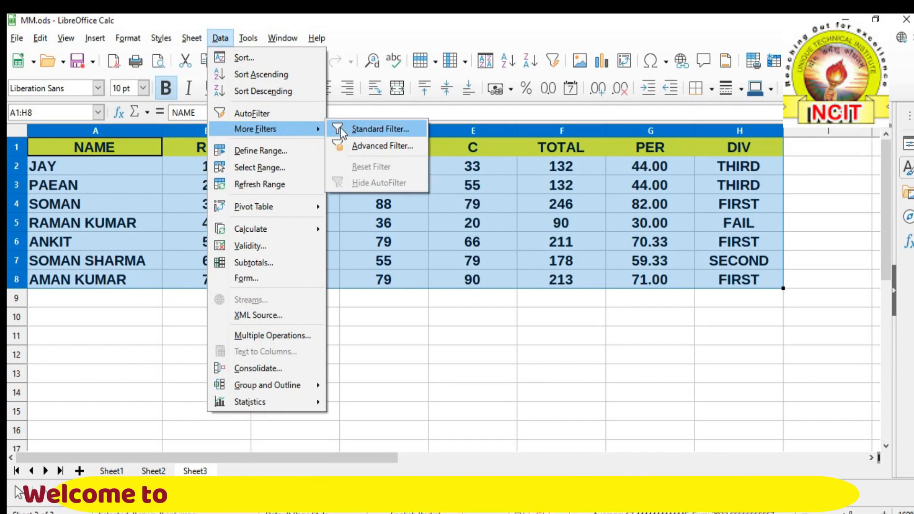
click(368, 130)
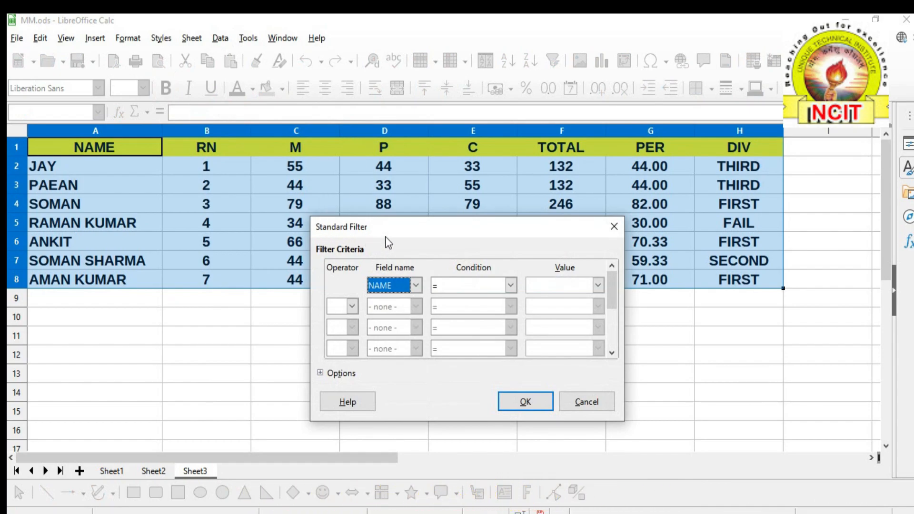
drag(401, 238, 388, 172)
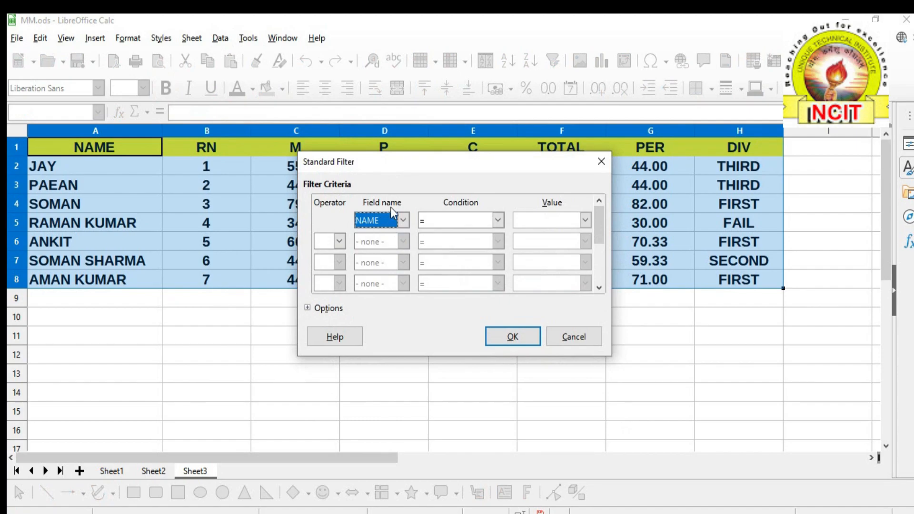
click(403, 220)
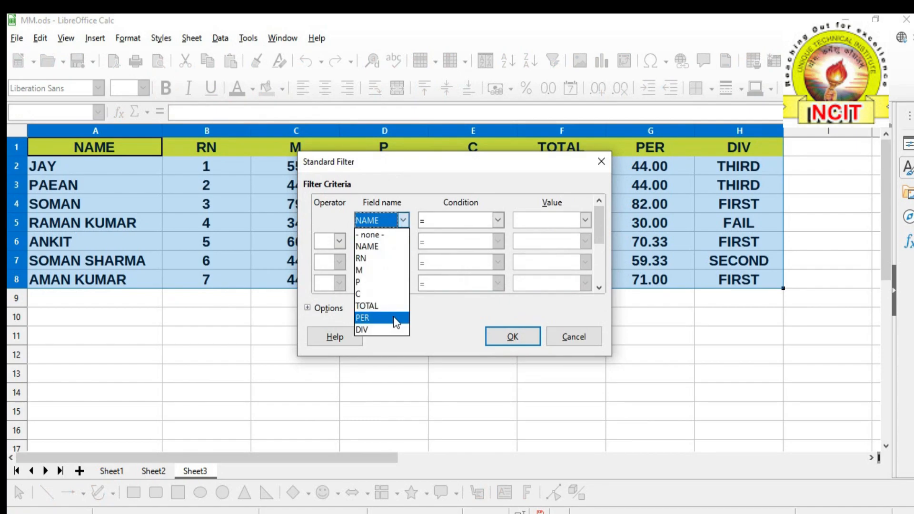
click(378, 263)
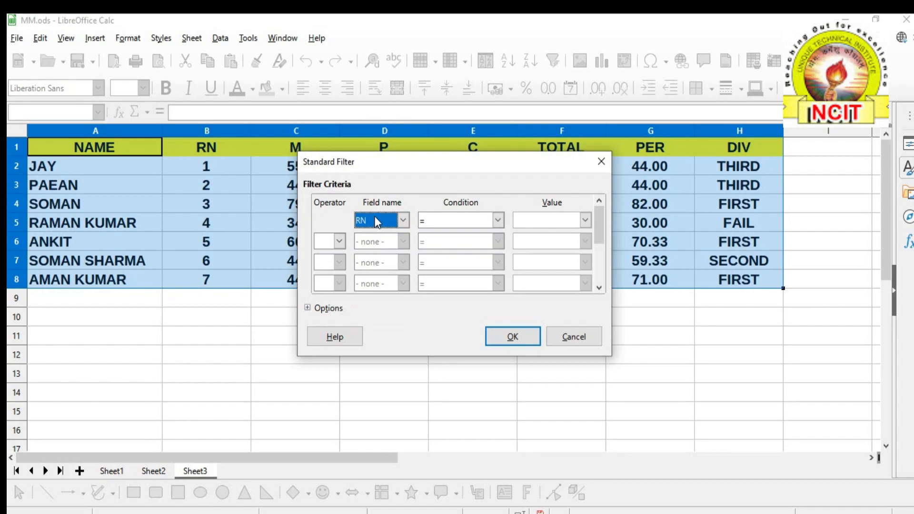
click(457, 221)
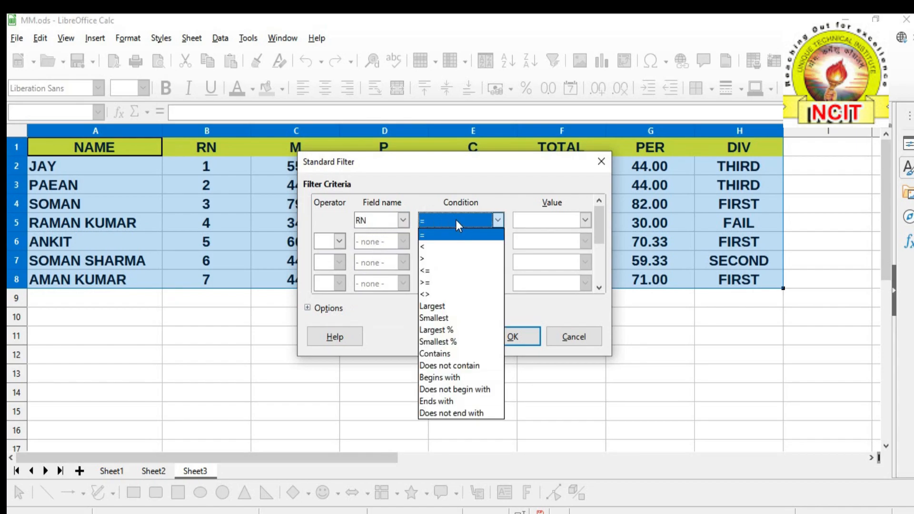
click(444, 258)
click(541, 224)
text(5)
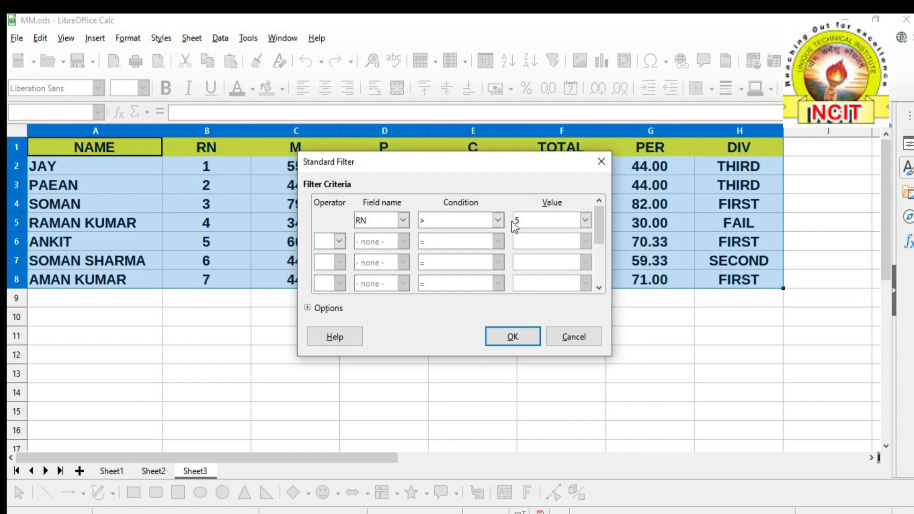
click(513, 338)
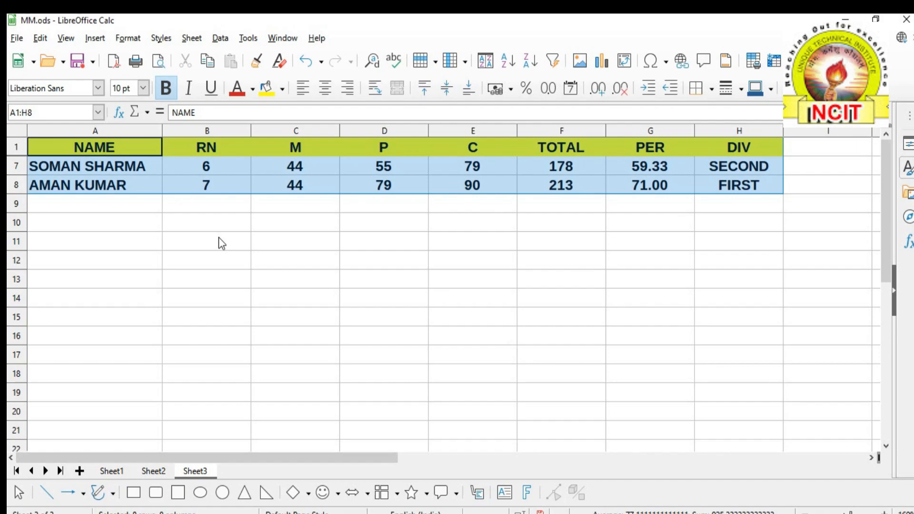
- Undo the Standard Filter on the RN column
key(ctrl+z)
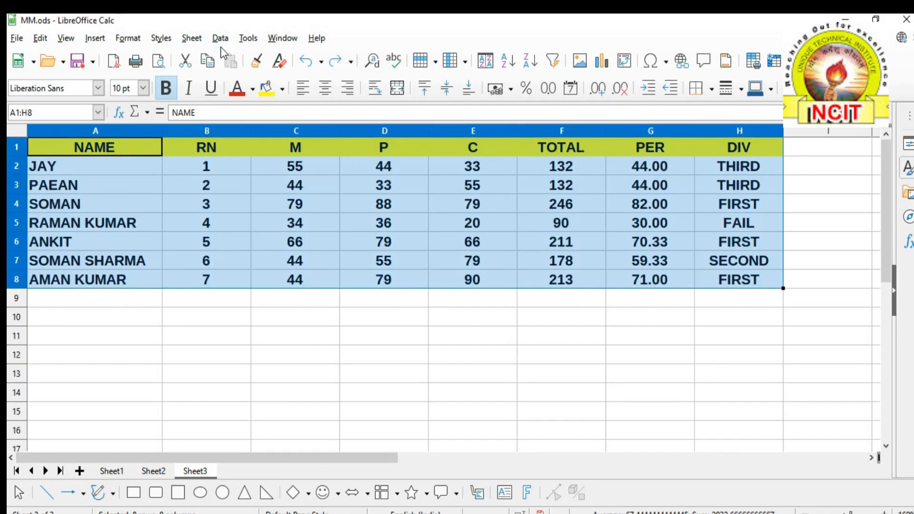
click(221, 39)
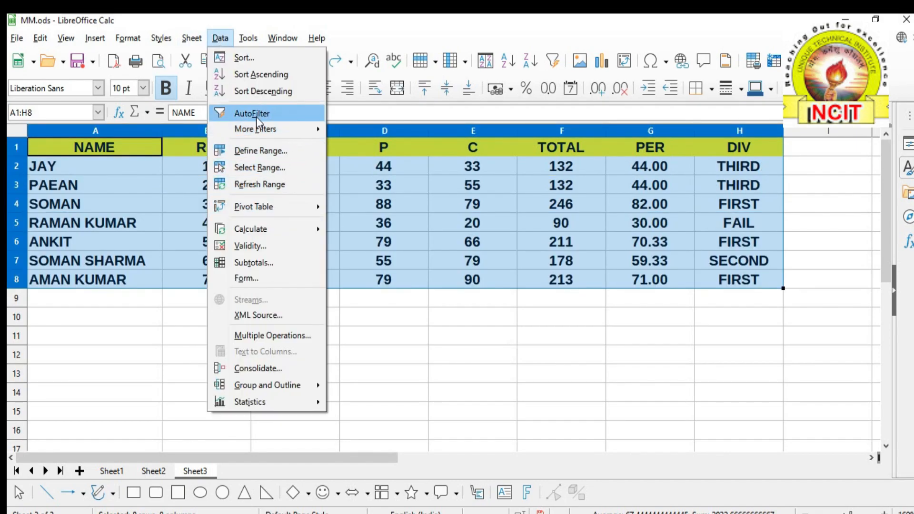
mouse_move(258, 130)
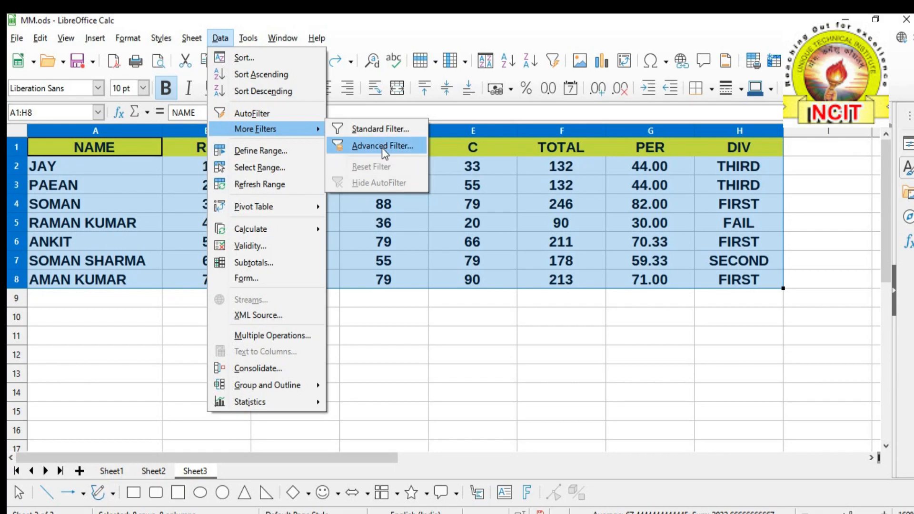
click(689, 372)
- Enter the filter criteria beside the marks table: DIV in cell I4 and FIRST in cell I5
click(850, 213)
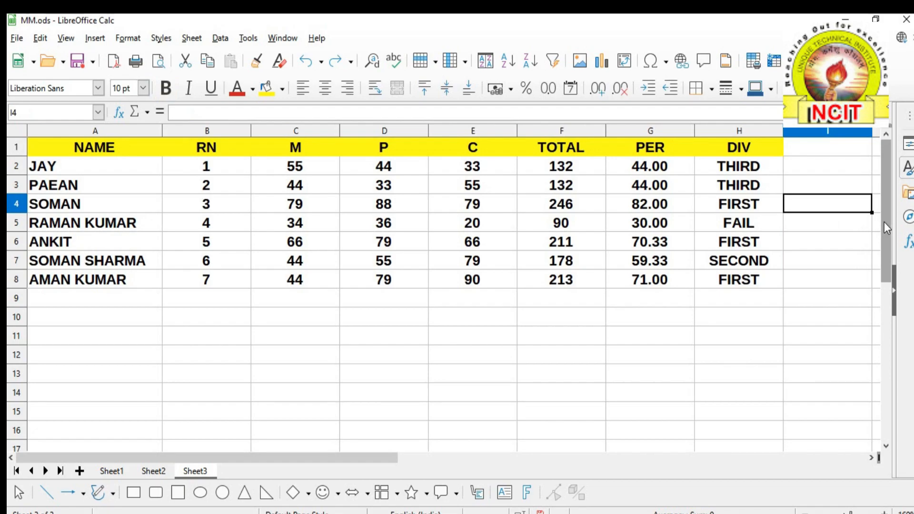
text(DIV)
key(Return)
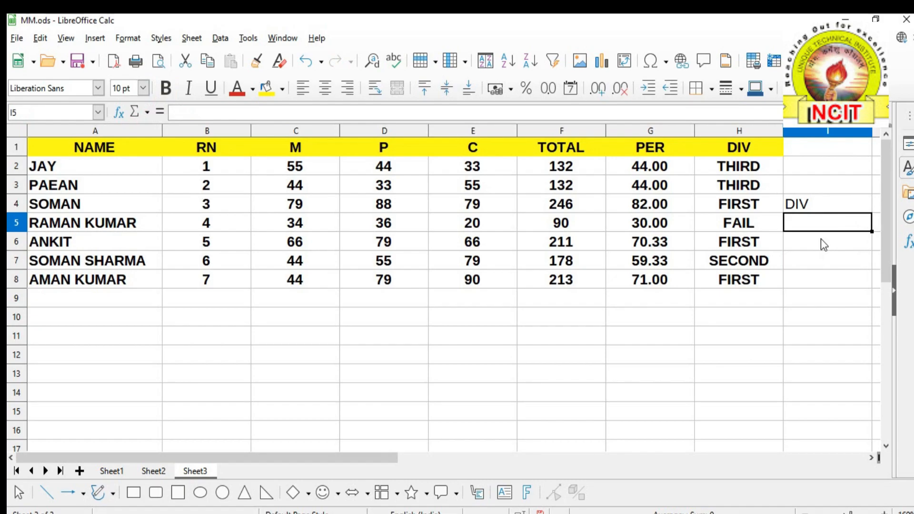
text(FIRST)
click(816, 213)
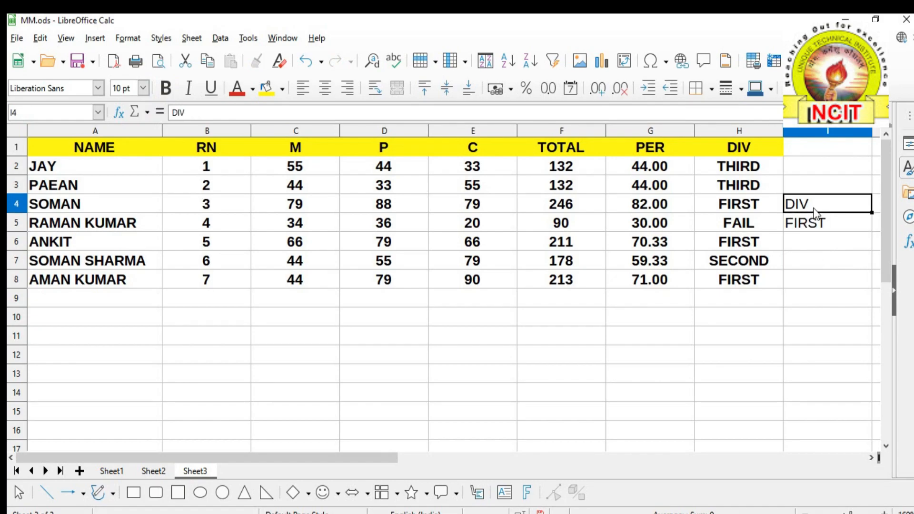
click(753, 148)
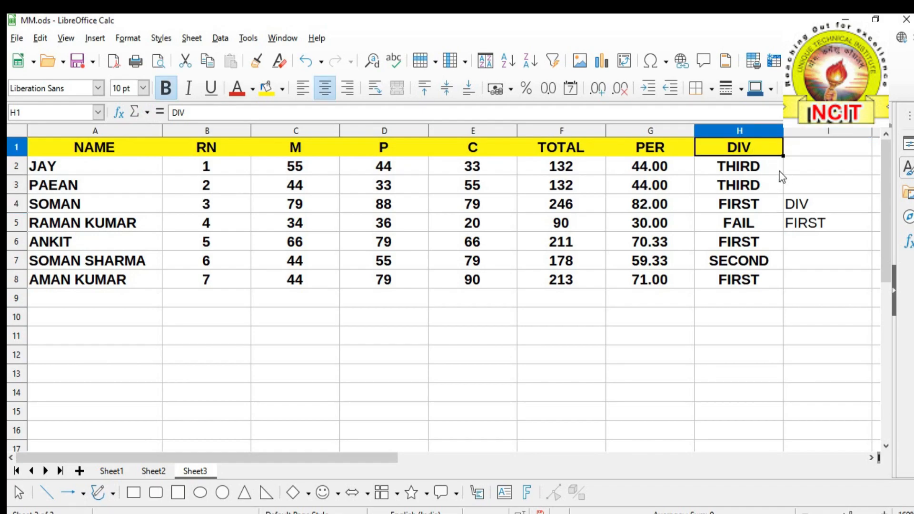
click(809, 204)
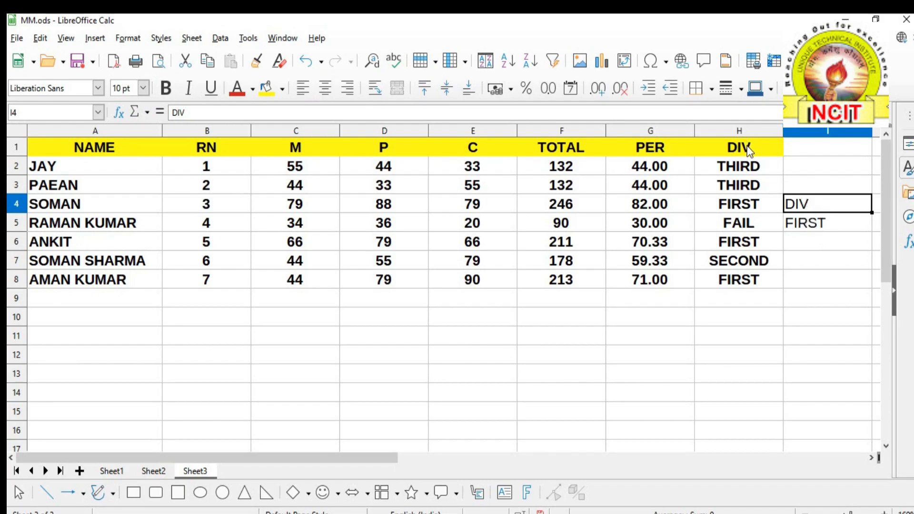
click(820, 227)
- Apply an Advanced Filter to the marks table A1:H8, reading the filter criteria from cells I4:I5
drag(64, 149, 705, 270)
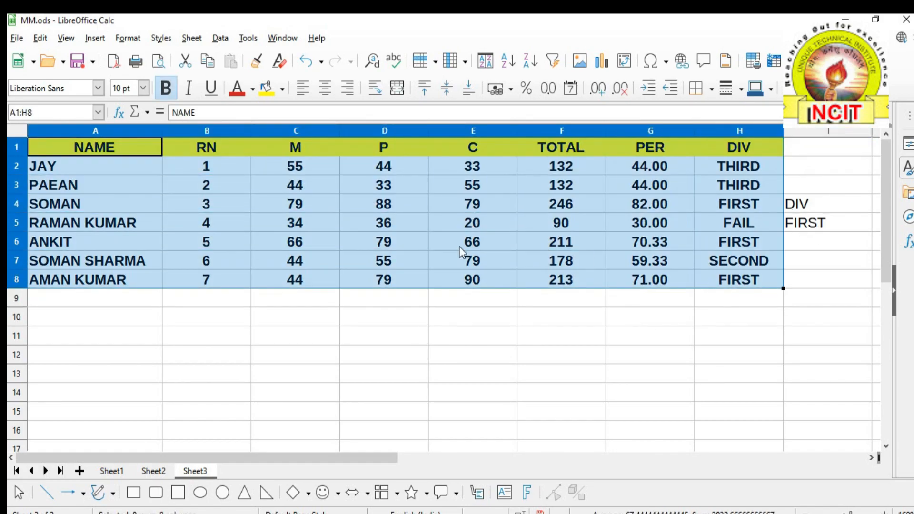
click(220, 39)
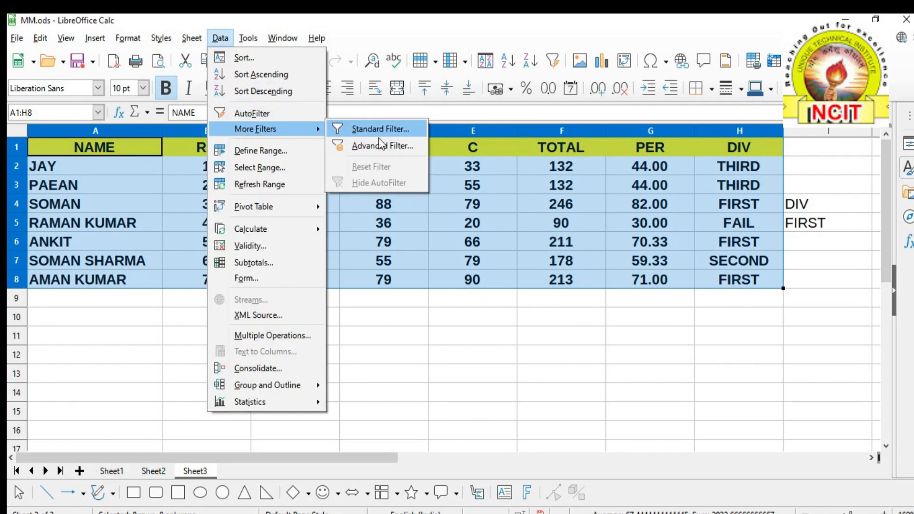
click(379, 147)
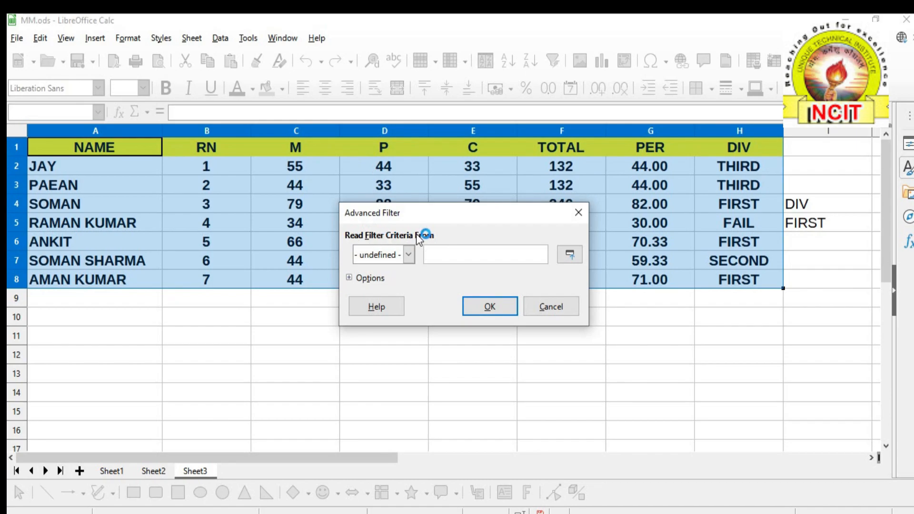
click(408, 259)
click(407, 259)
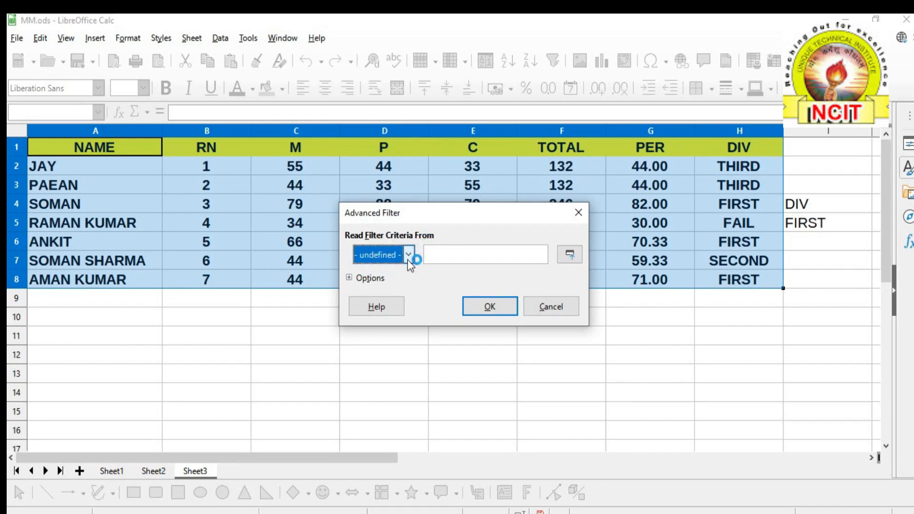
click(568, 257)
drag(819, 199, 824, 229)
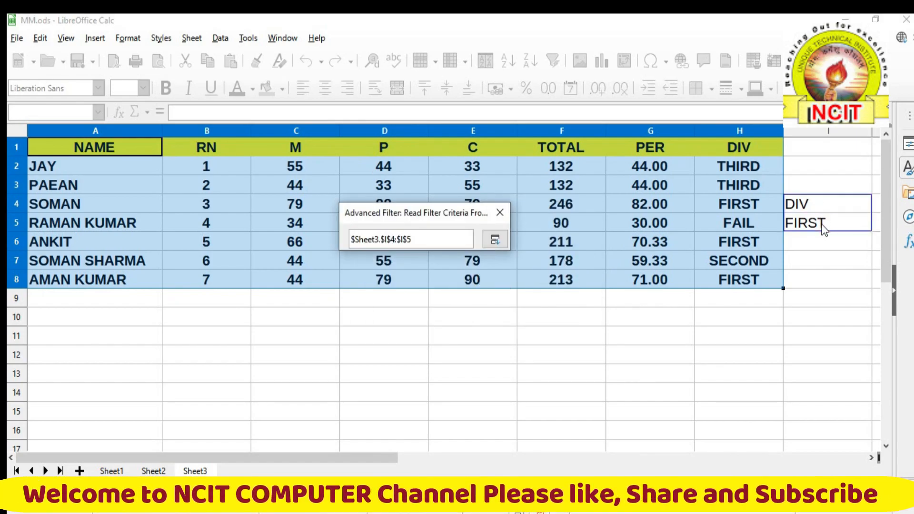
click(495, 241)
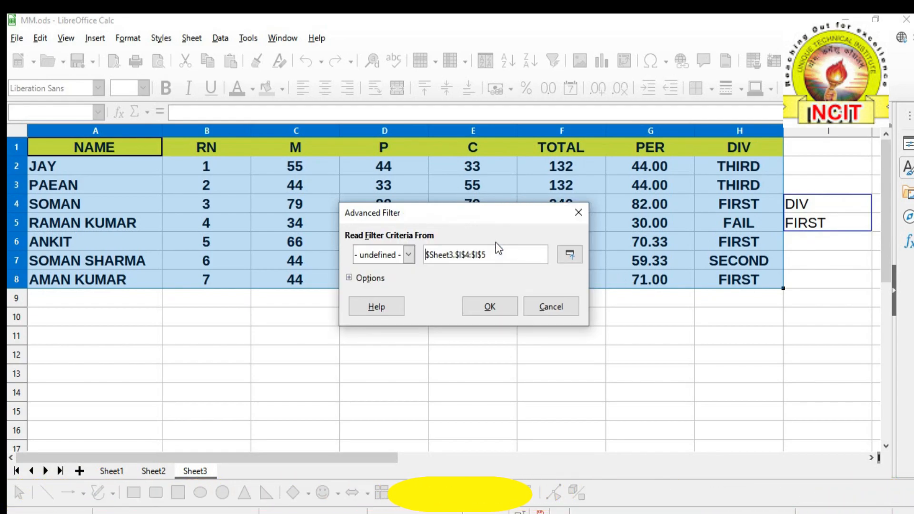
click(491, 309)
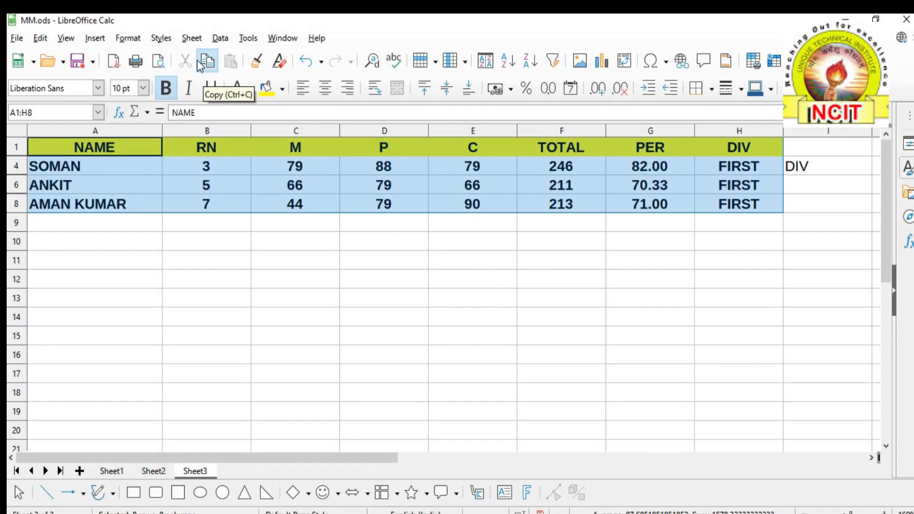
- Reset the Advanced Filter on the marks table
click(220, 38)
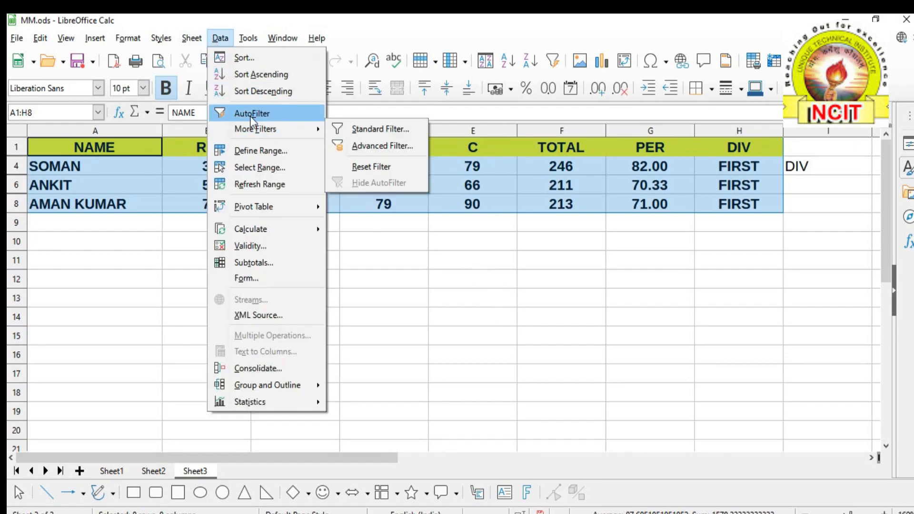
mouse_move(252, 129)
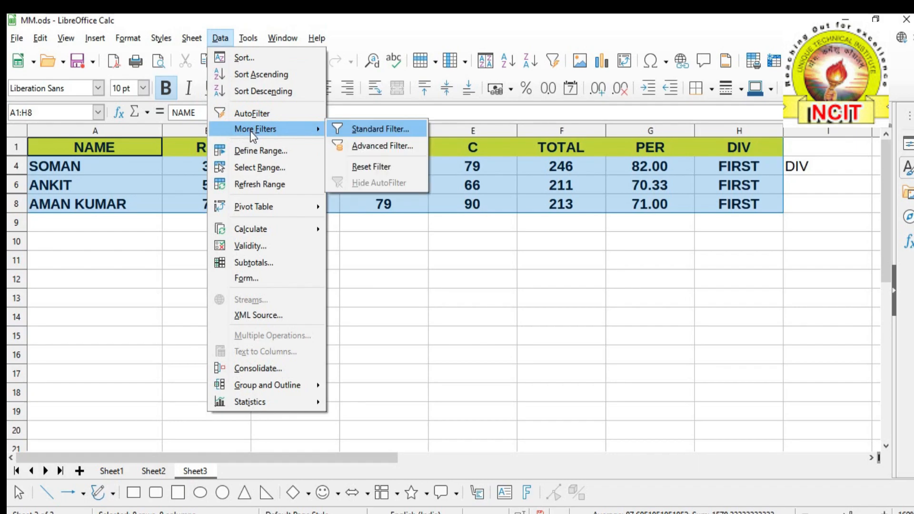
click(365, 168)
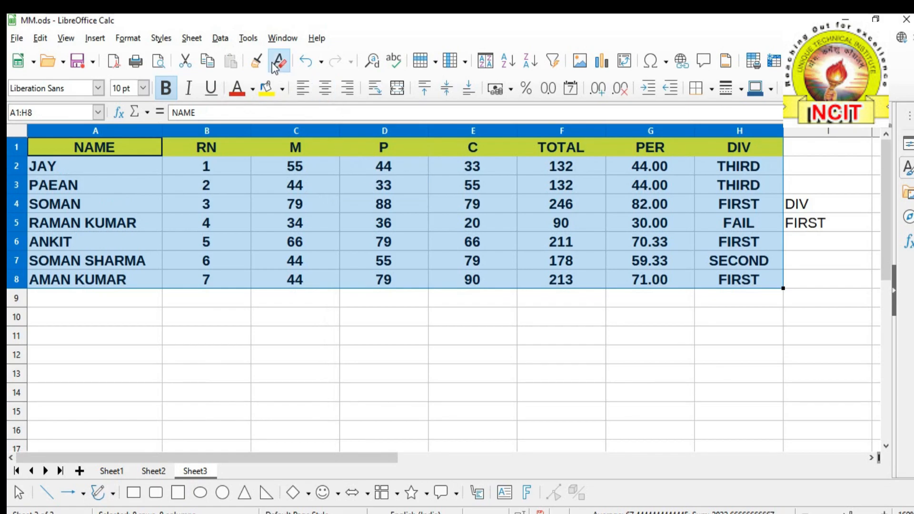
click(220, 38)
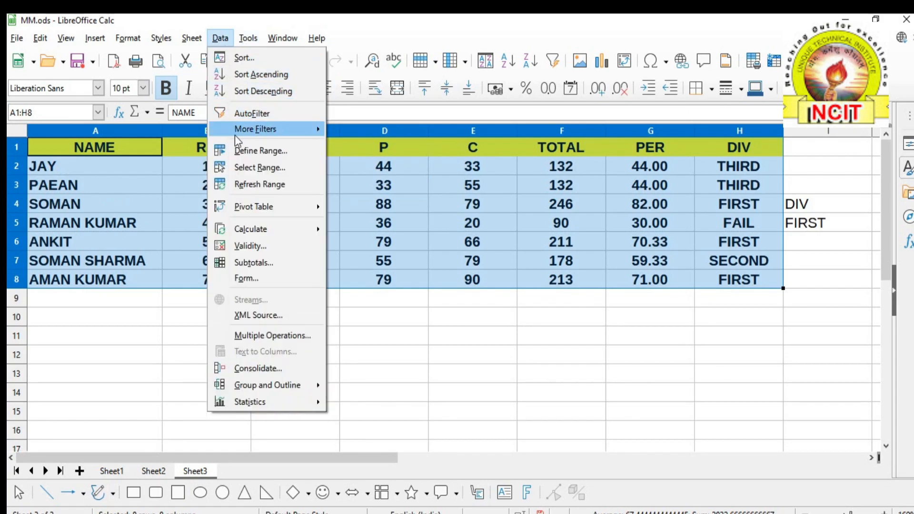
mouse_move(248, 135)
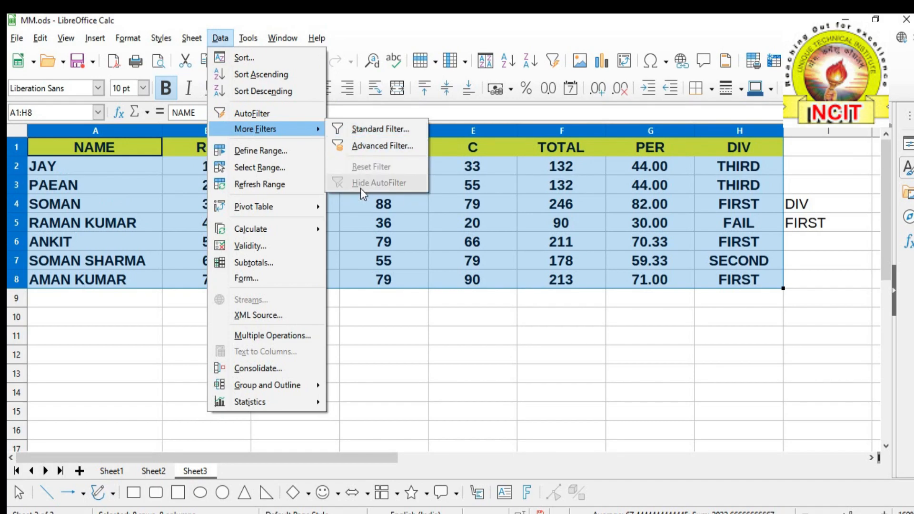
click(511, 374)
- Turn on AutoFilter for the marks table A1:H8 and remove it again with Hide AutoFilter
click(220, 38)
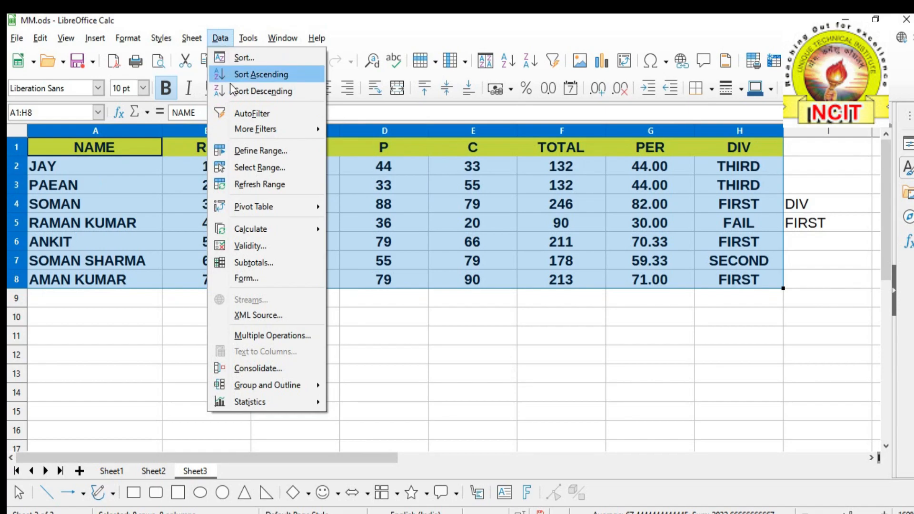
click(244, 114)
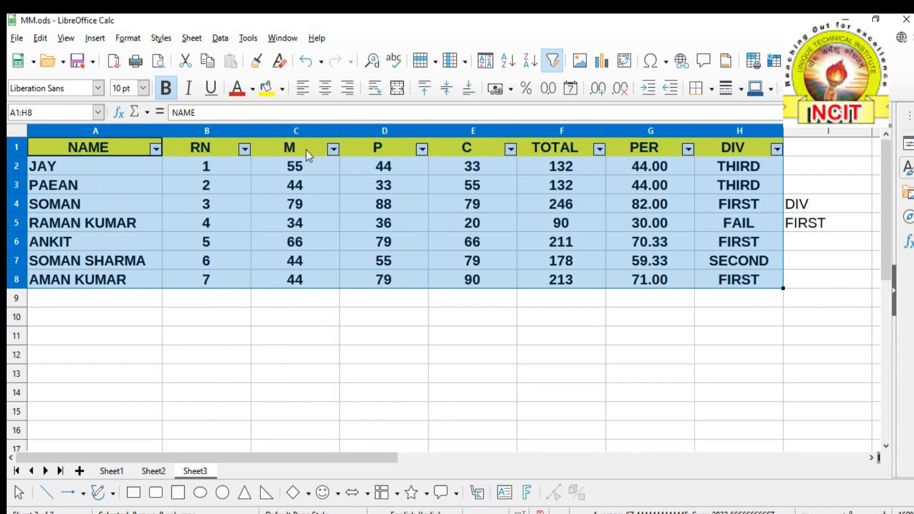
click(219, 39)
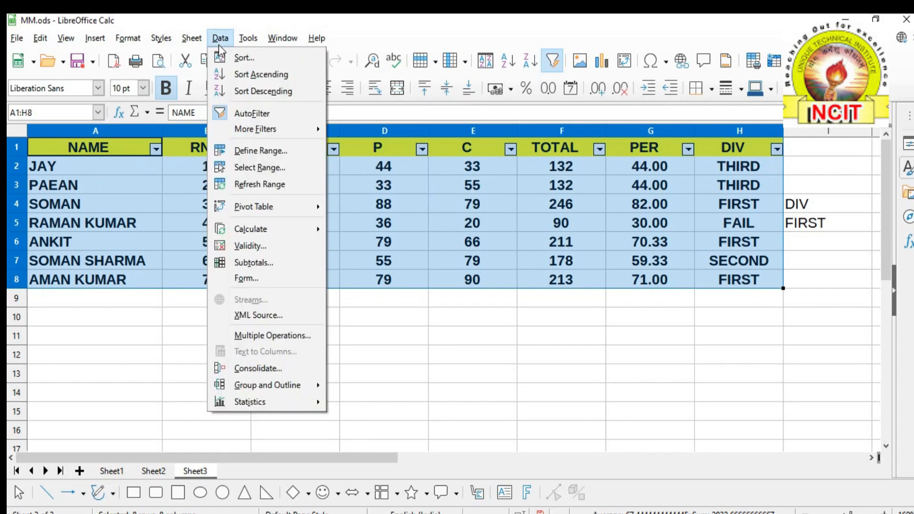
mouse_move(251, 130)
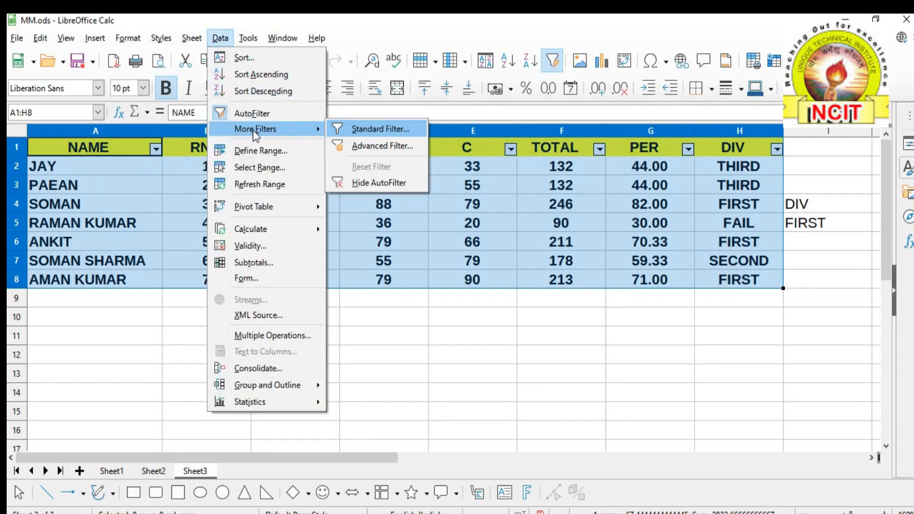
click(385, 182)
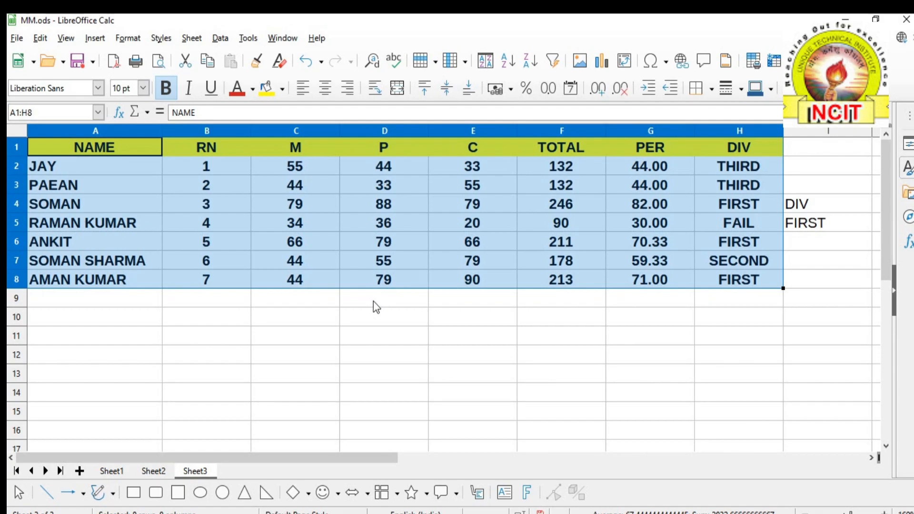
click(220, 38)
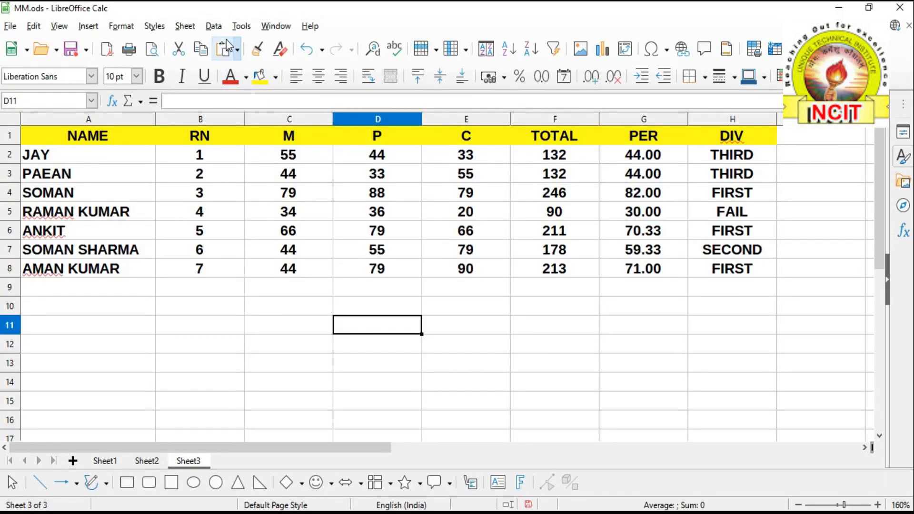
click(214, 26)
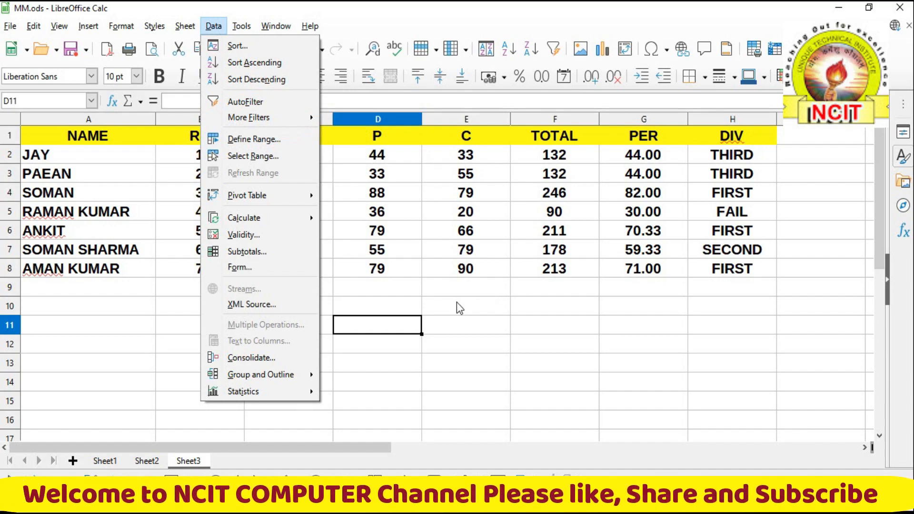
key(Escape)
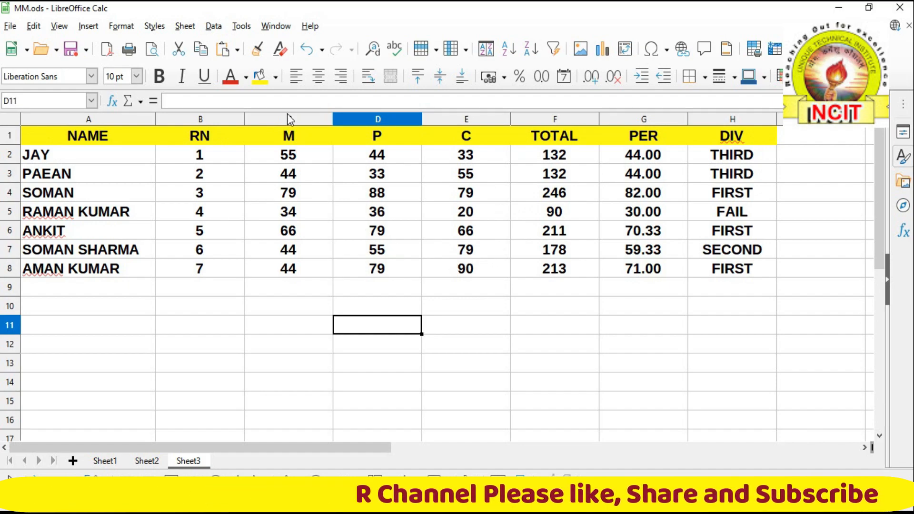
click(210, 29)
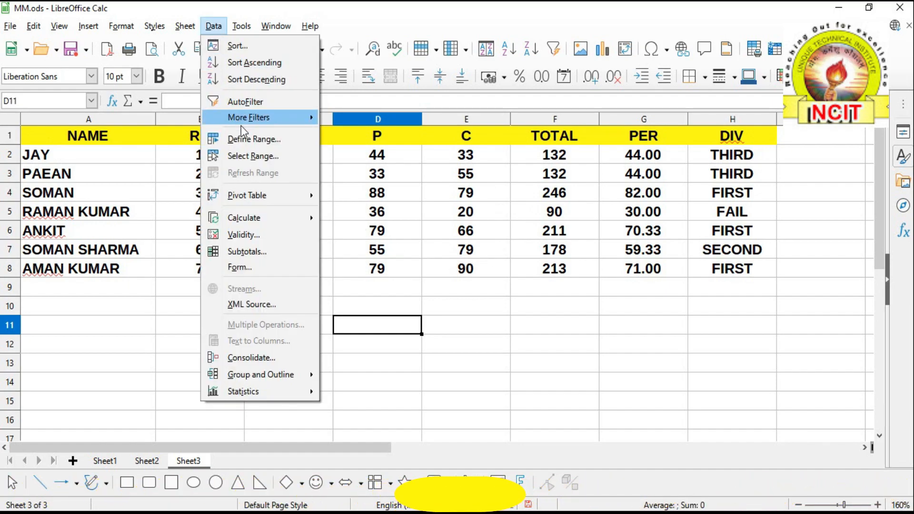
click(512, 310)
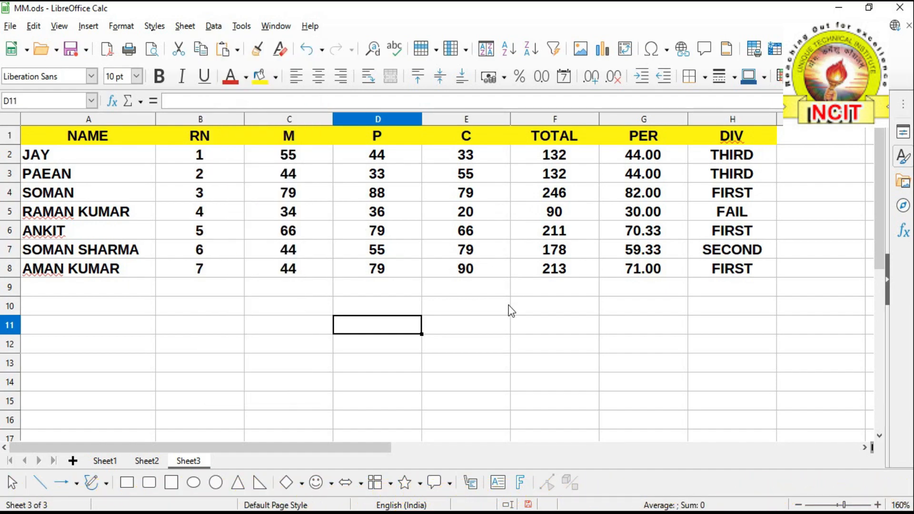
- Define a database range named aa for the whole marks table A1:H8
drag(55, 136, 718, 267)
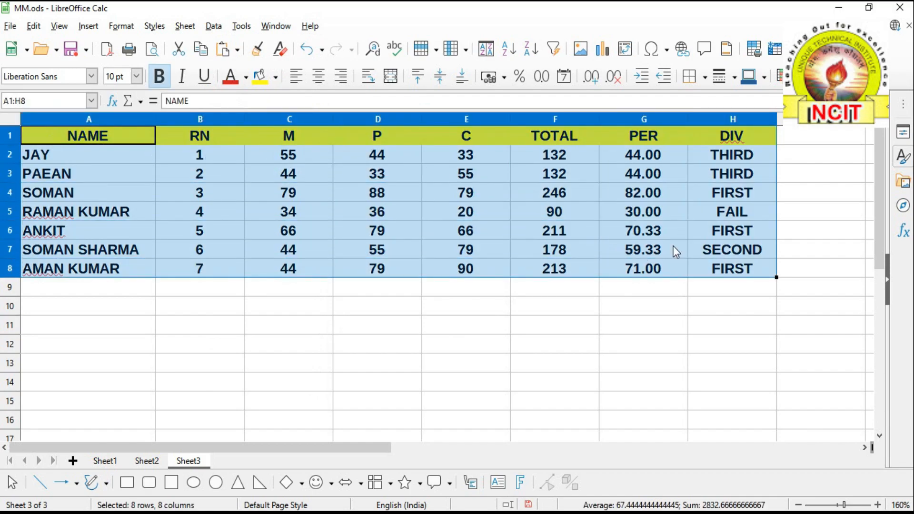
click(214, 27)
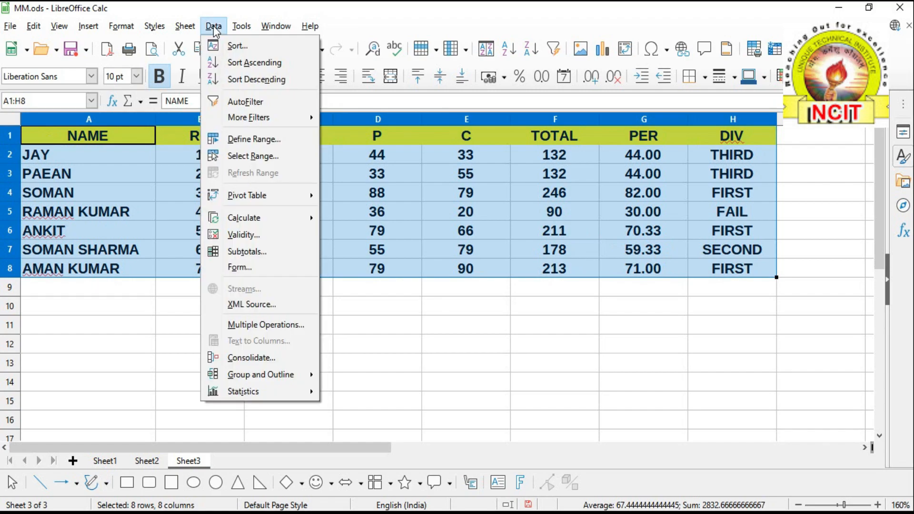
click(249, 138)
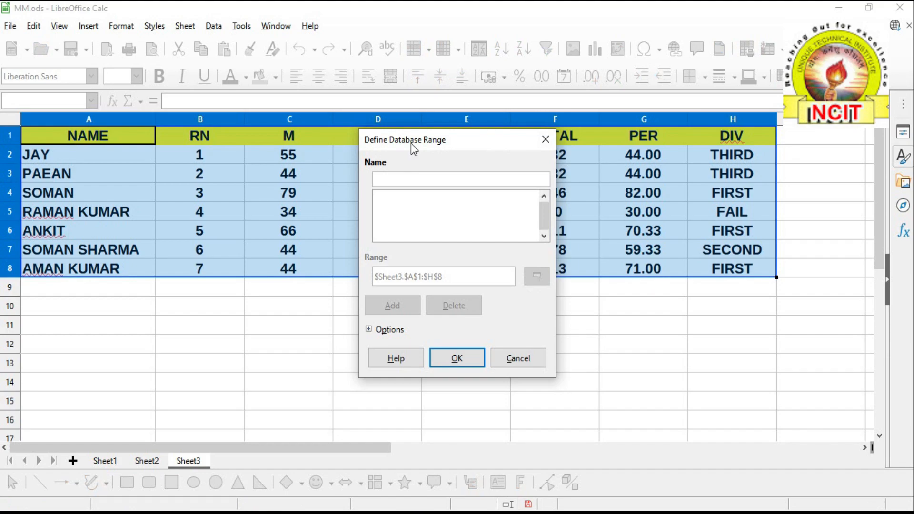
text(aa)
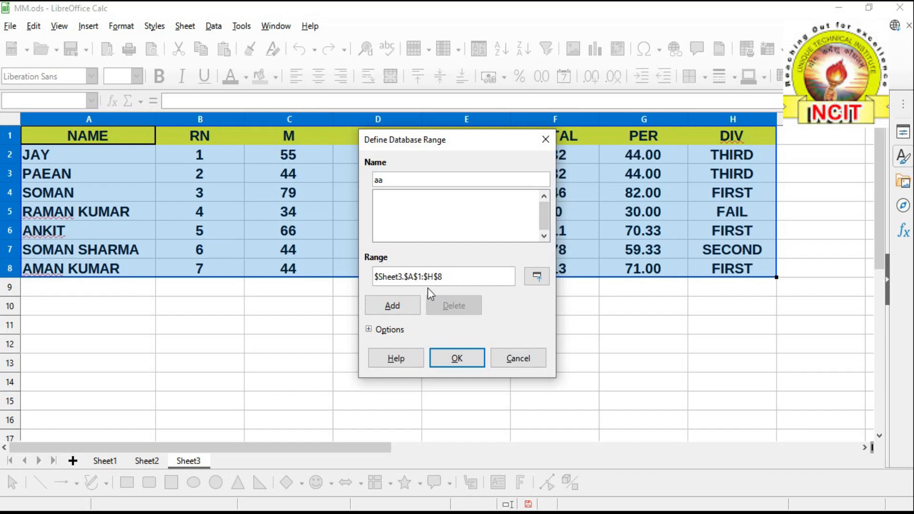
click(393, 306)
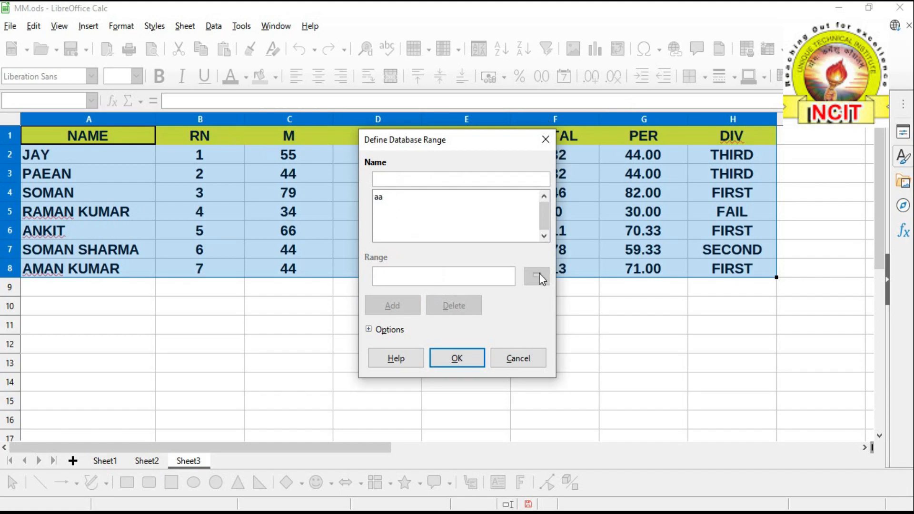
click(468, 360)
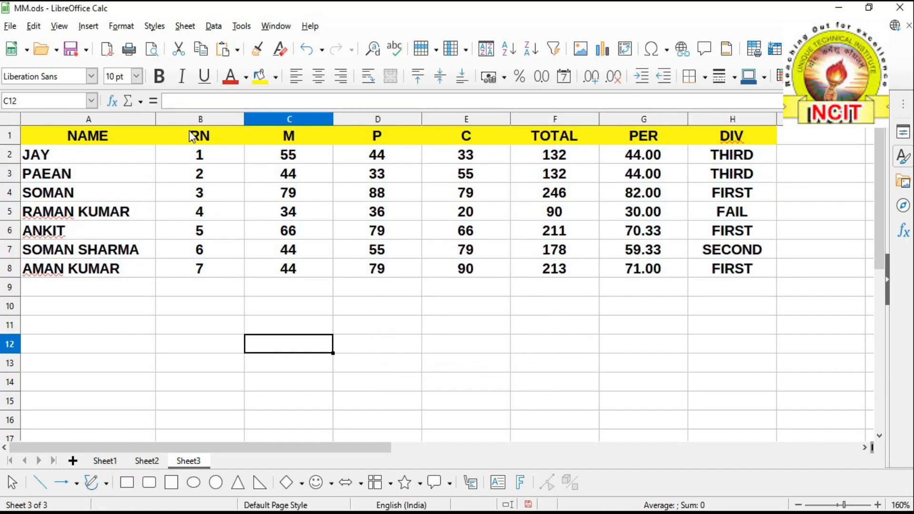
- Define a second database range named bb for columns RN to PER, cells B1:G8, and deselect the range
drag(192, 138, 624, 266)
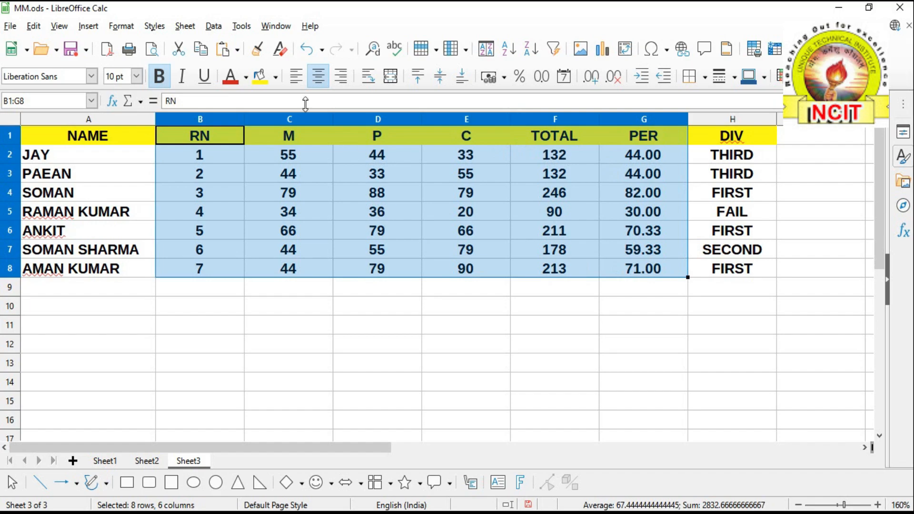
click(212, 26)
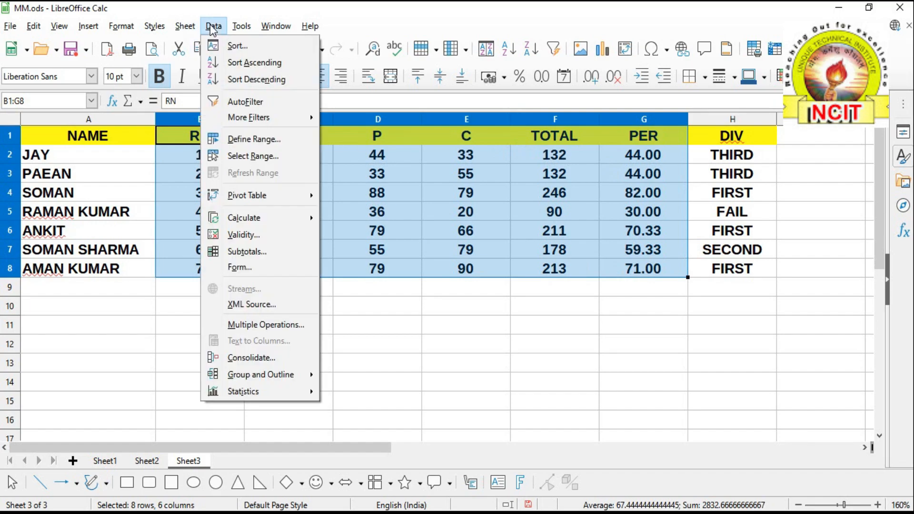
click(240, 138)
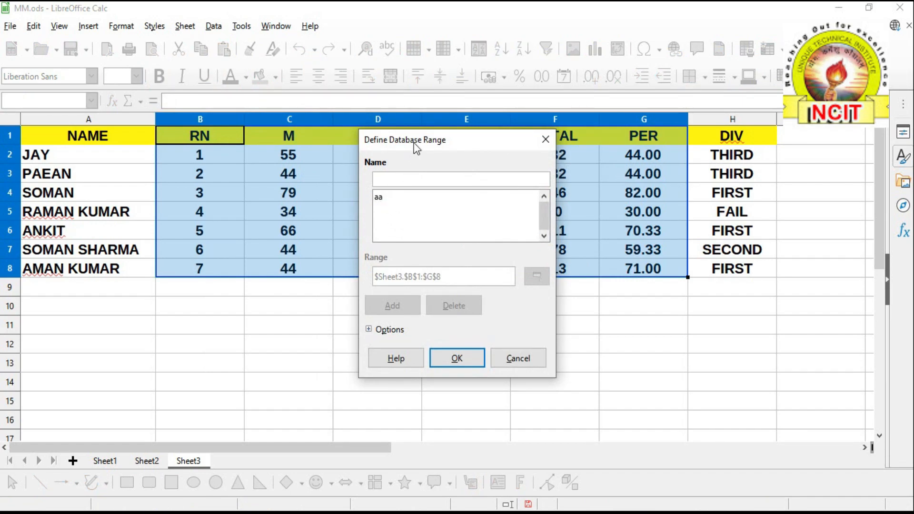
drag(415, 147, 423, 169)
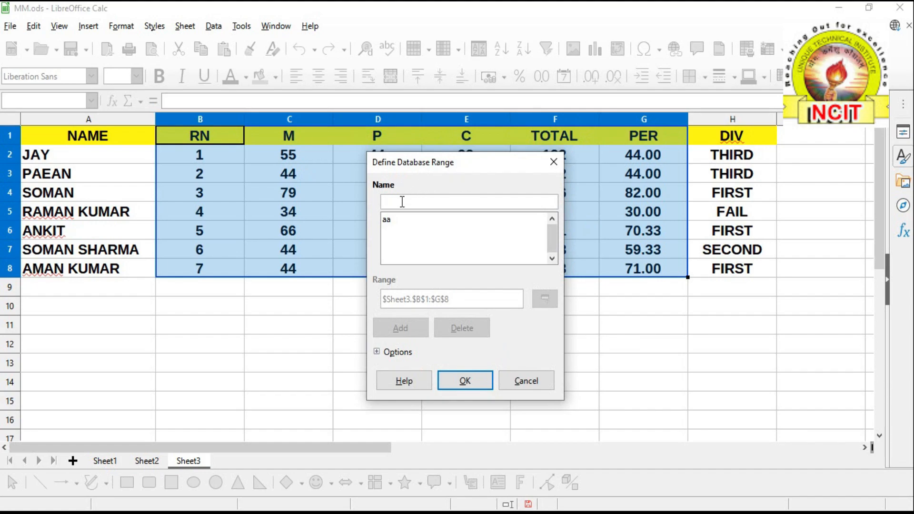
text(bb)
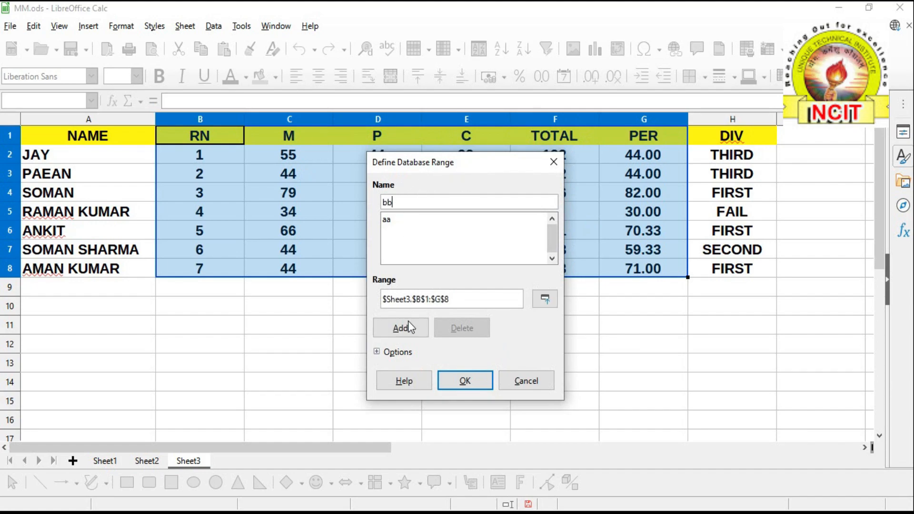
click(408, 328)
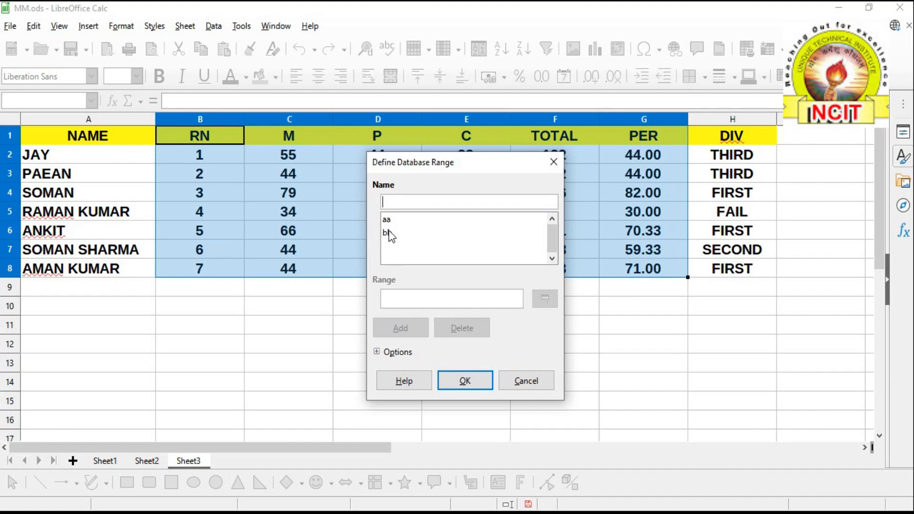
click(464, 380)
click(380, 306)
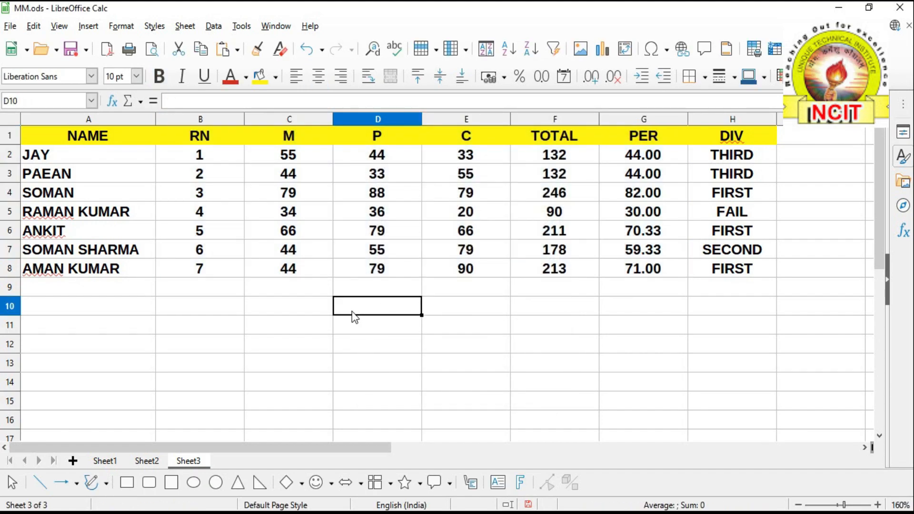
- Select the database range aa on the marks sheet
click(216, 27)
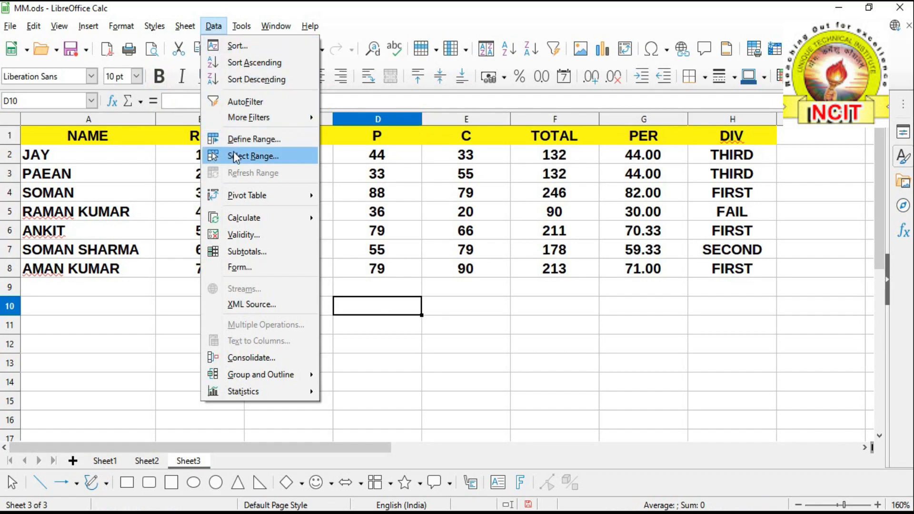
click(287, 159)
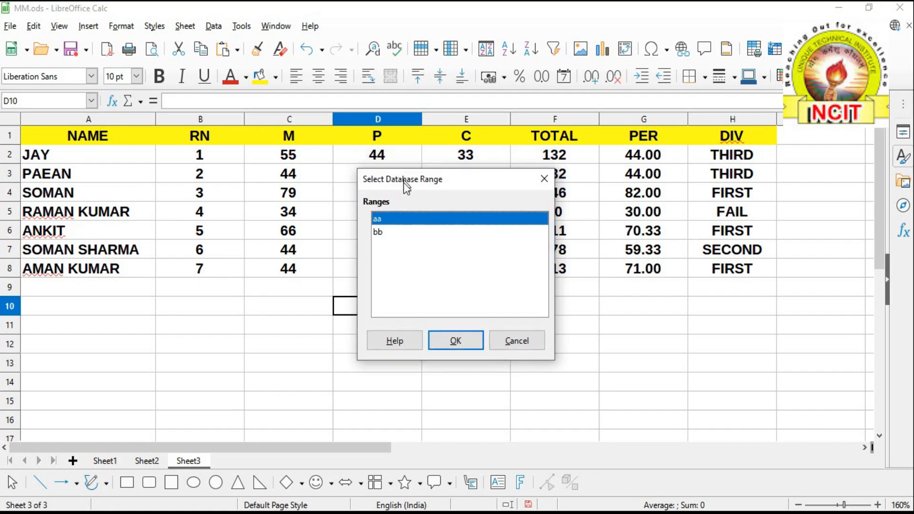
drag(408, 174, 401, 230)
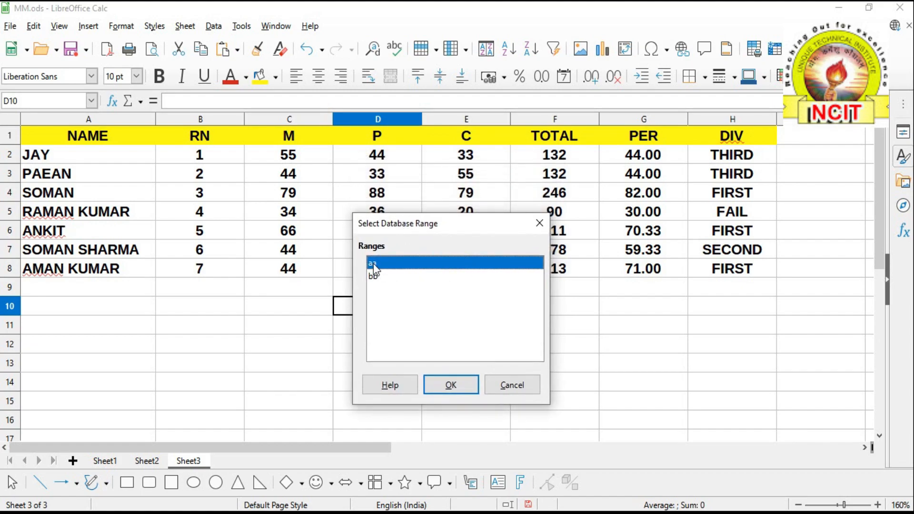
click(455, 384)
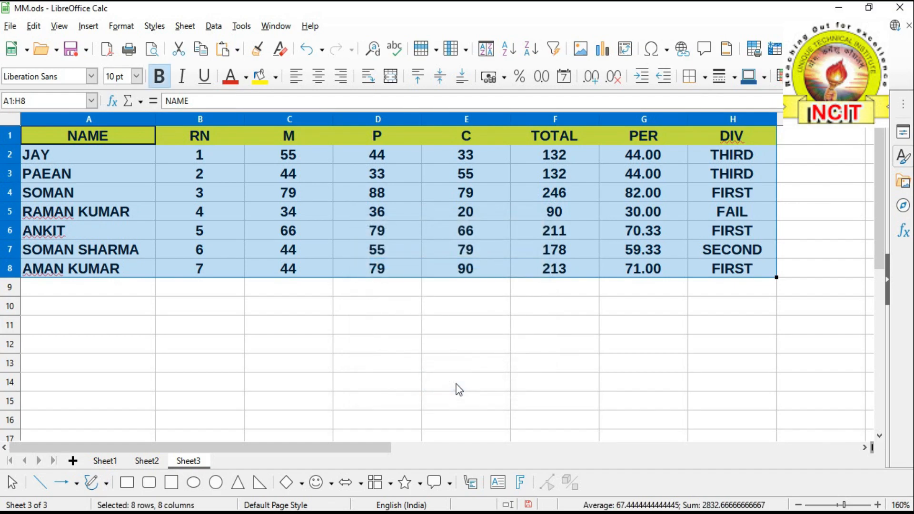
- Select the database range bb on the marks sheet
click(213, 25)
click(243, 156)
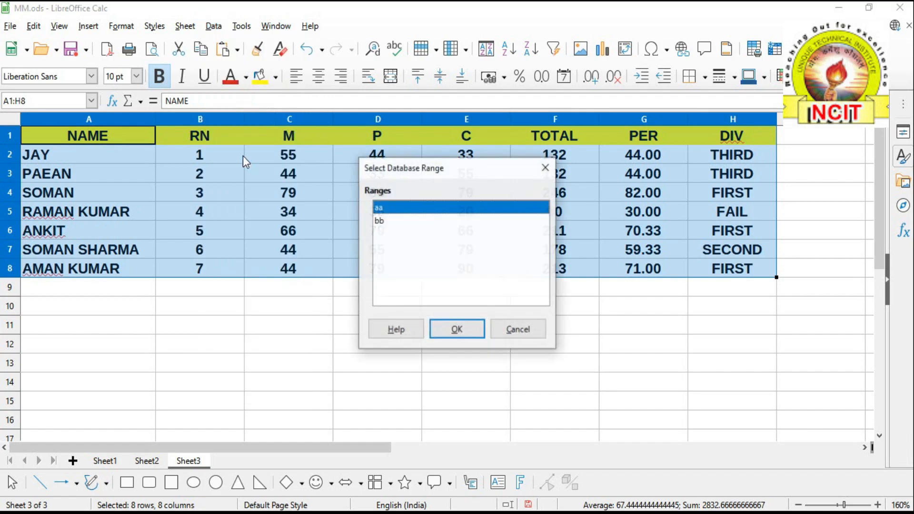
click(378, 221)
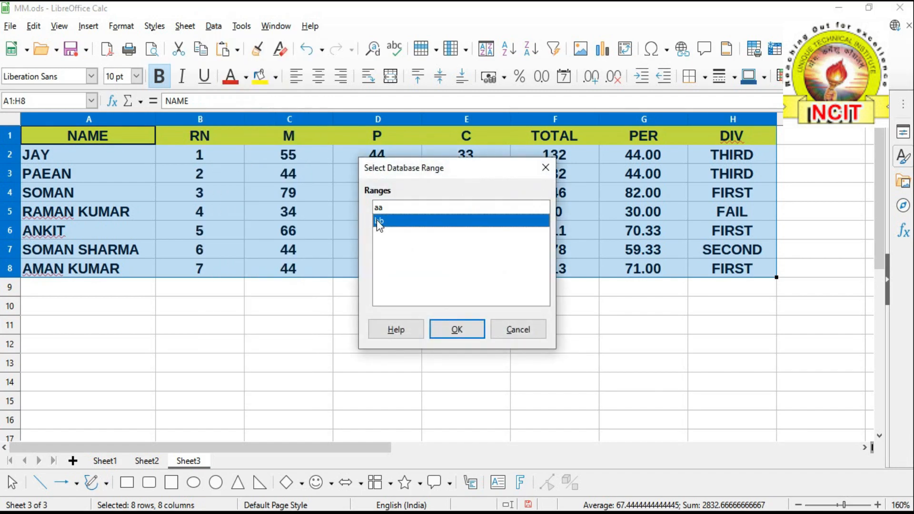
click(459, 330)
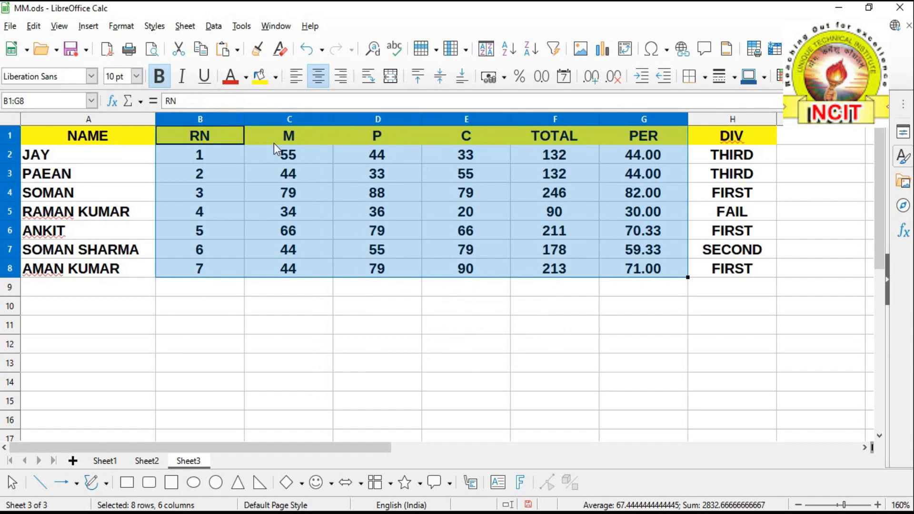
click(214, 26)
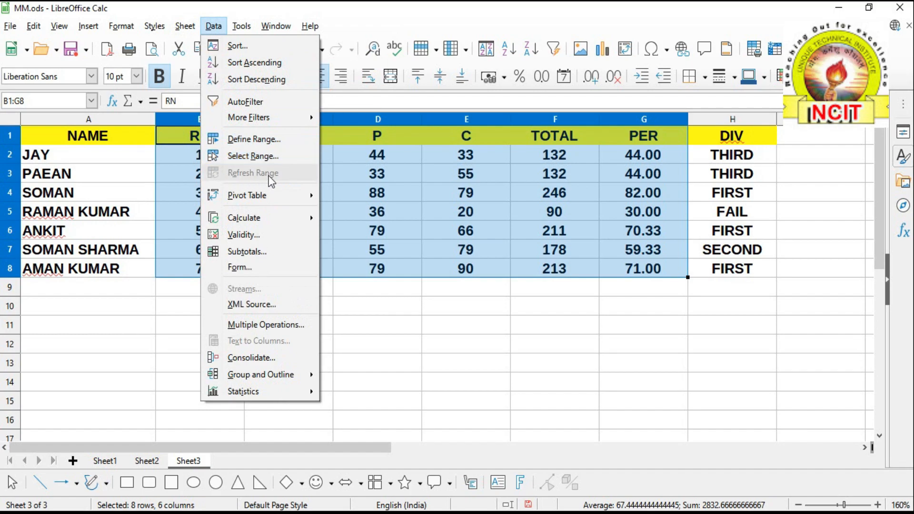
click(466, 342)
click(213, 25)
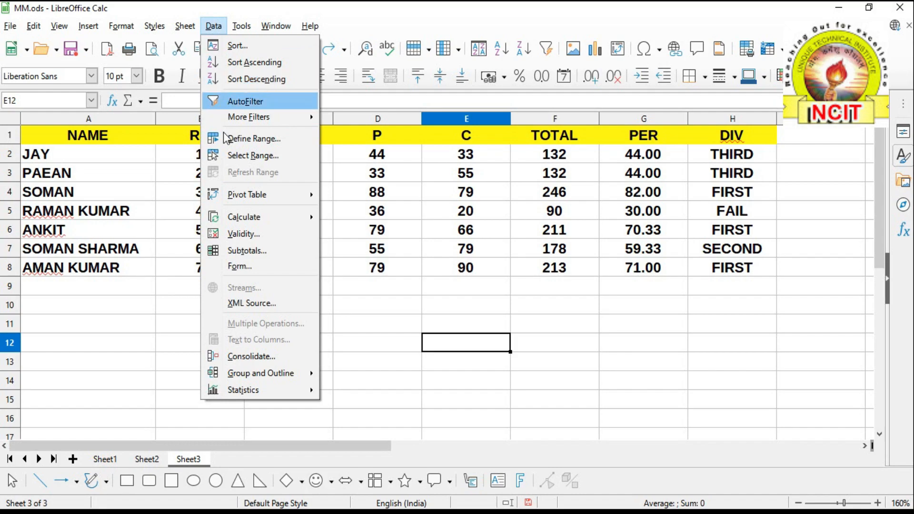
mouse_move(244, 198)
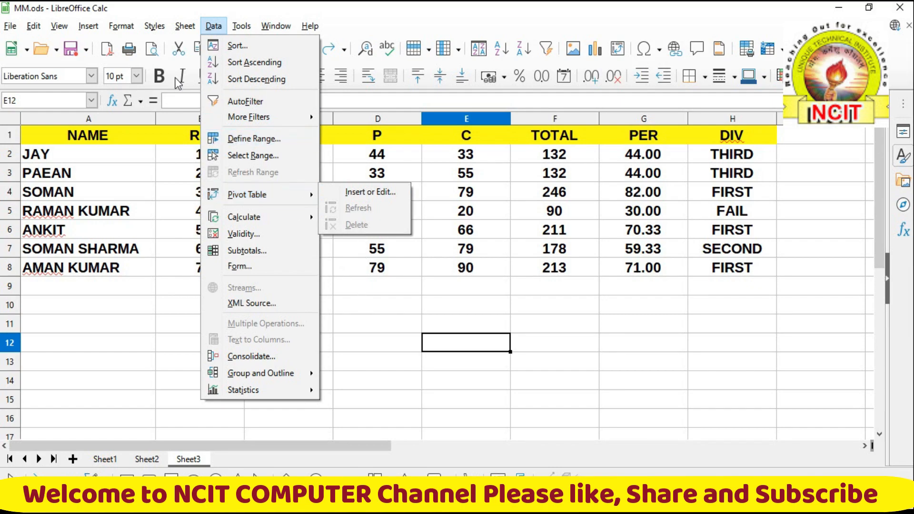
mouse_move(98, 29)
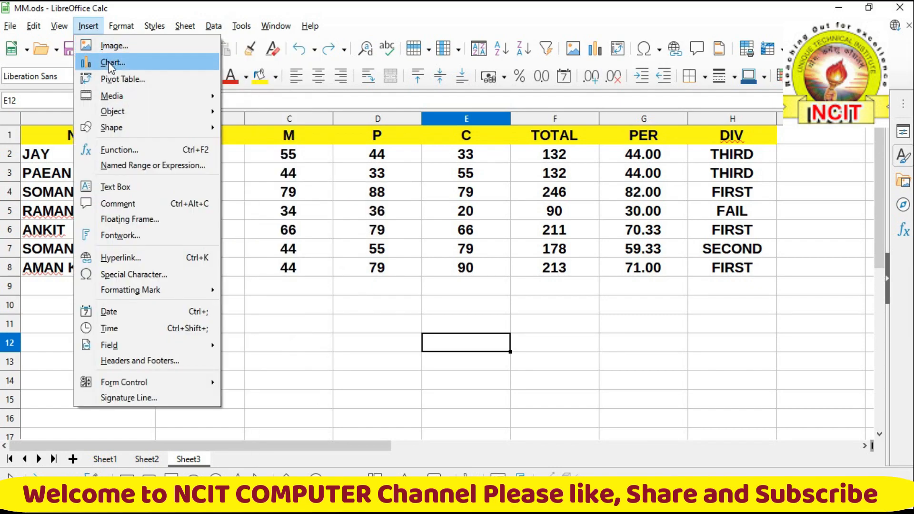
click(346, 282)
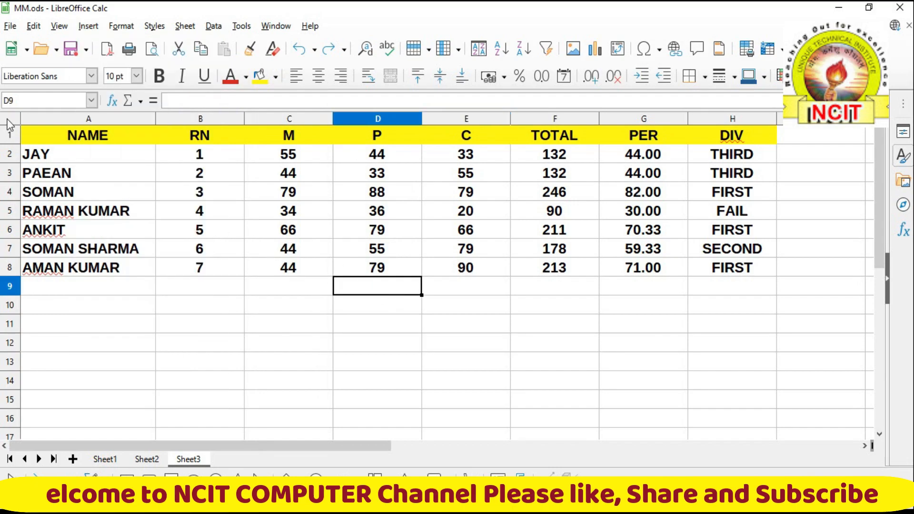
- Start a new pivot table using the marks table A1:H8 as the current selection source
click(46, 136)
drag(47, 135, 694, 269)
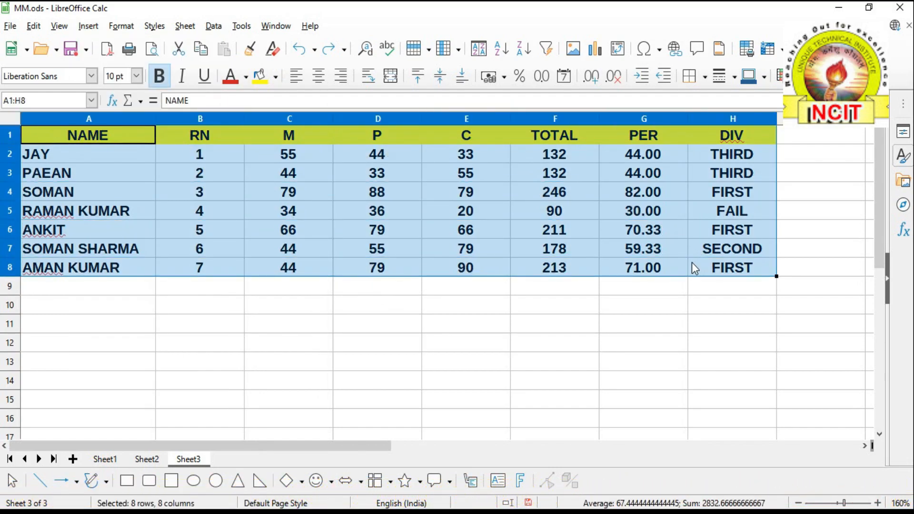
click(213, 25)
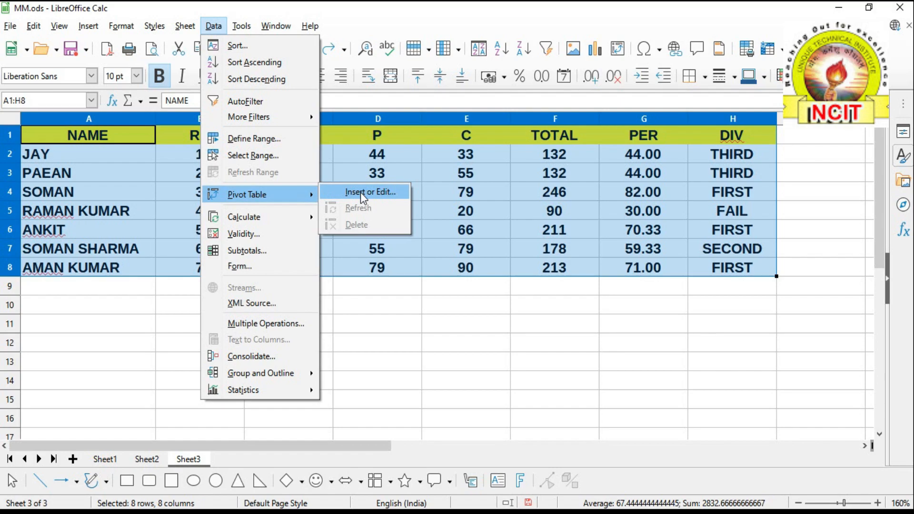
click(361, 192)
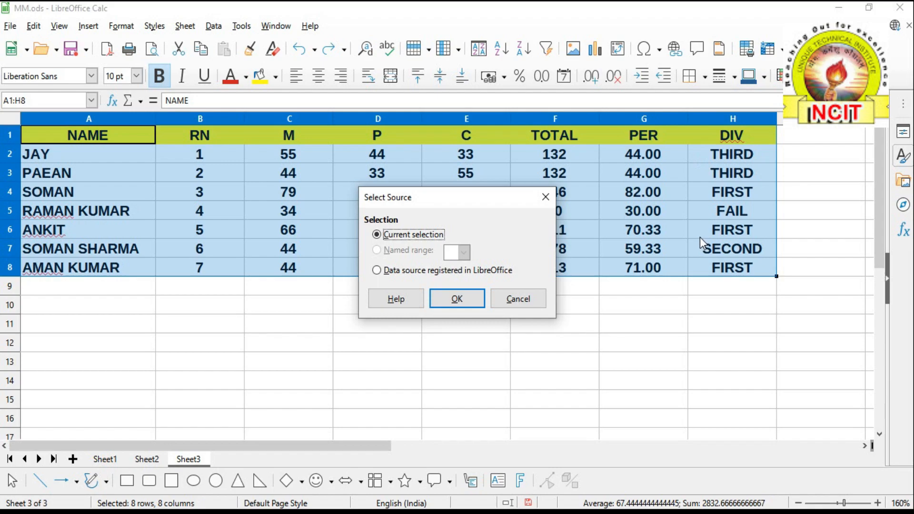
click(451, 301)
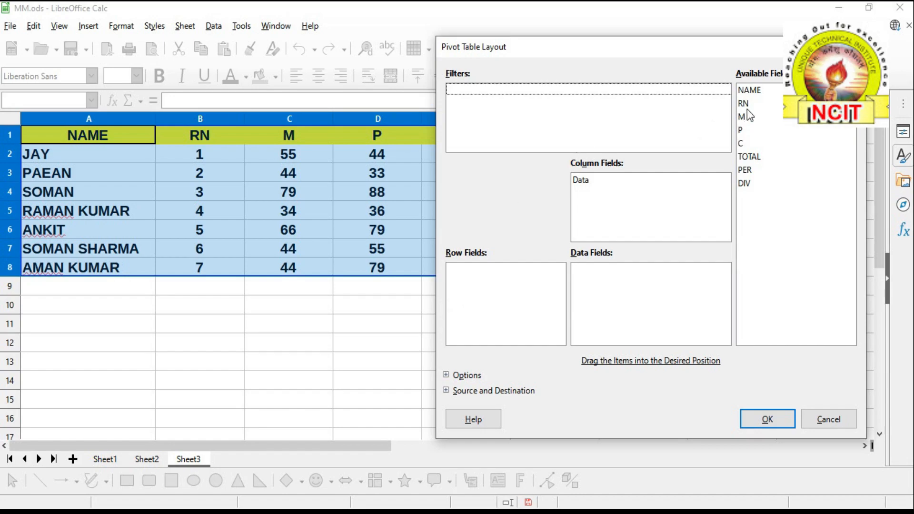
- Assign NAME and DIV as the pivot table's row fields and create the pivot table
drag(639, 47, 580, 26)
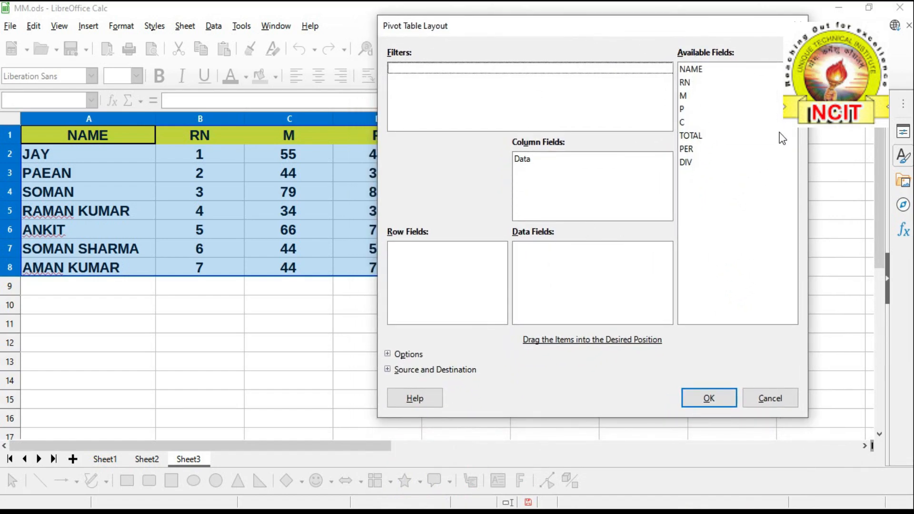
drag(697, 70, 402, 251)
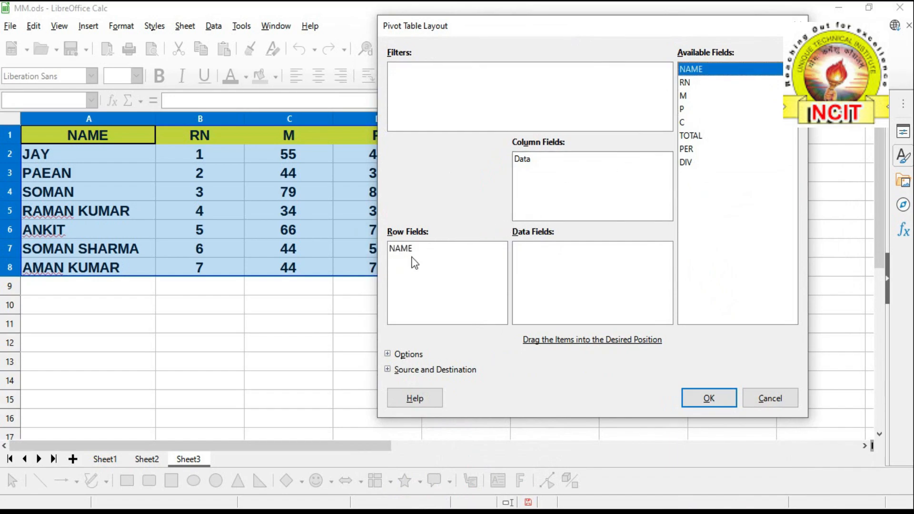
click(689, 163)
drag(689, 161, 587, 219)
mouse_move(433, 269)
mouse_down()
mouse_move(402, 253)
mouse_move(397, 261)
mouse_up()
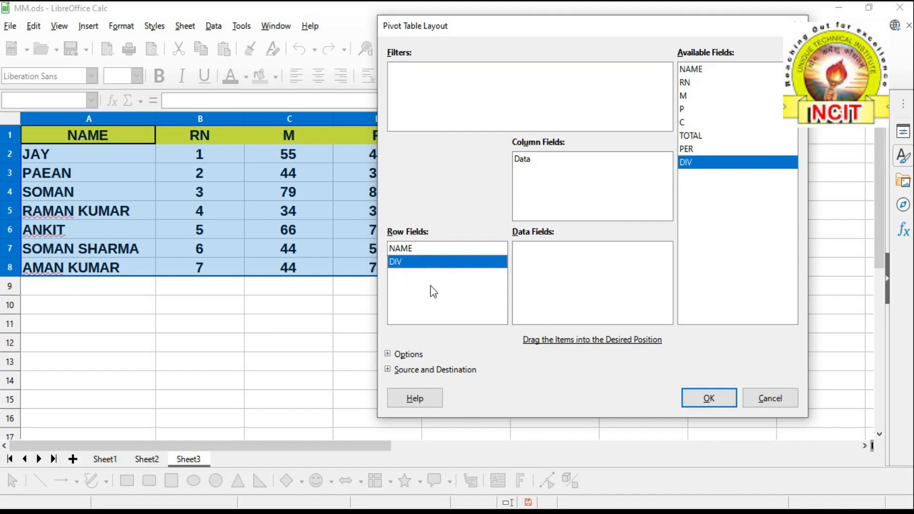
click(703, 404)
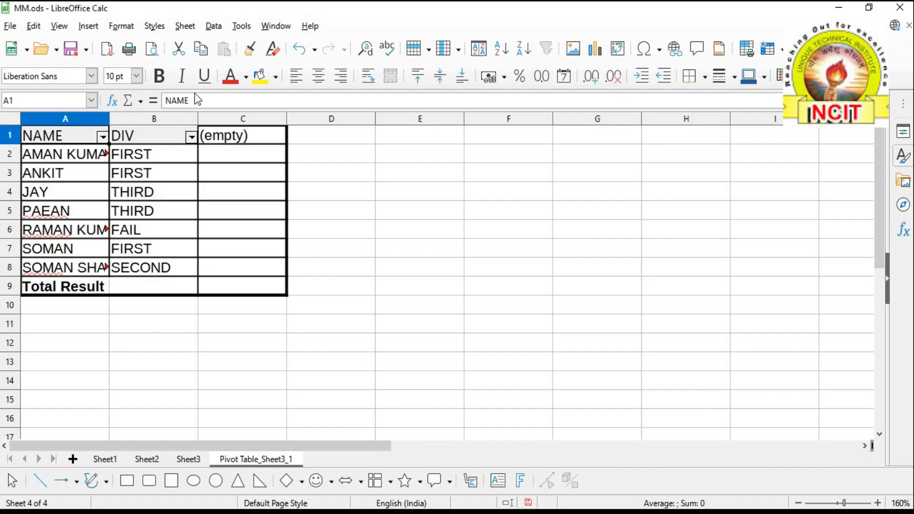
- Delete the pivot table built from the NAME and DIV fields
click(212, 28)
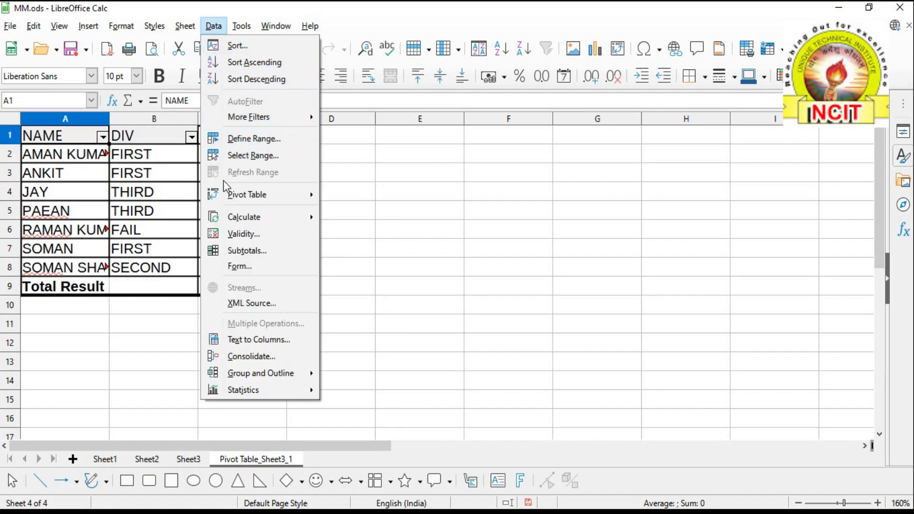
mouse_move(233, 195)
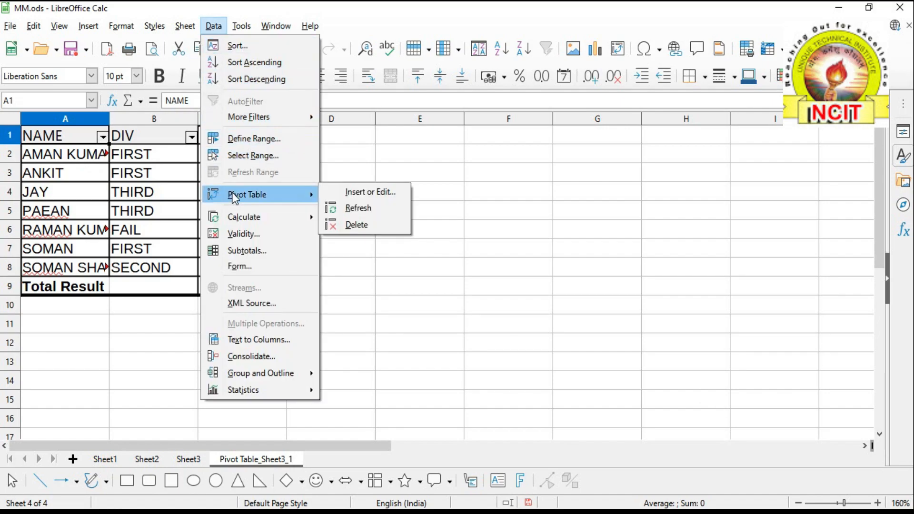
click(365, 229)
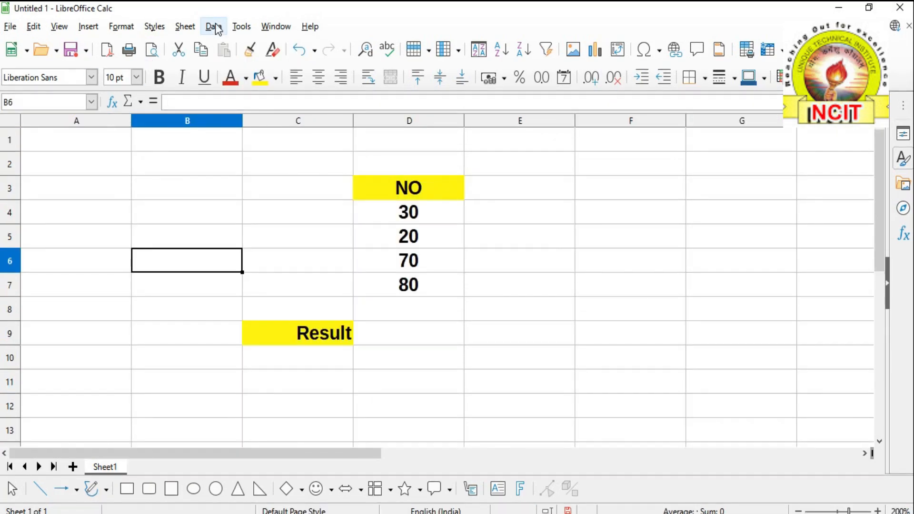
click(214, 27)
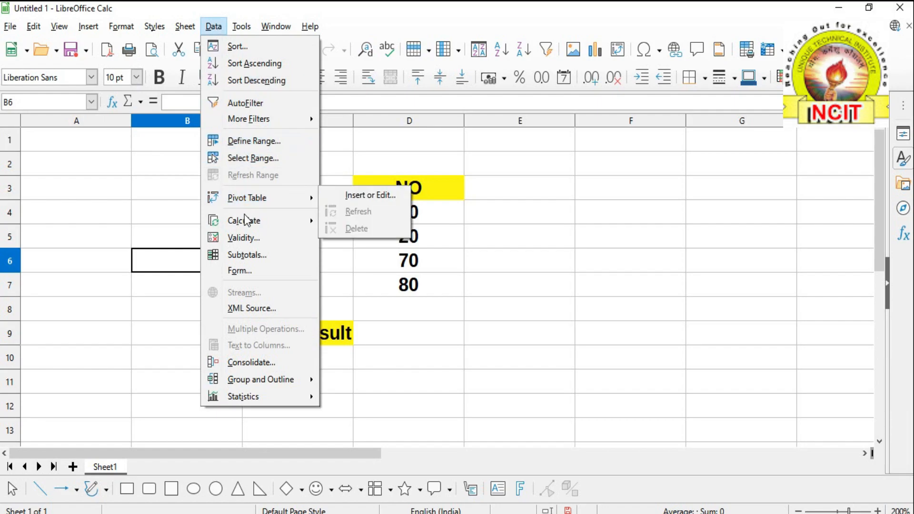
mouse_move(247, 221)
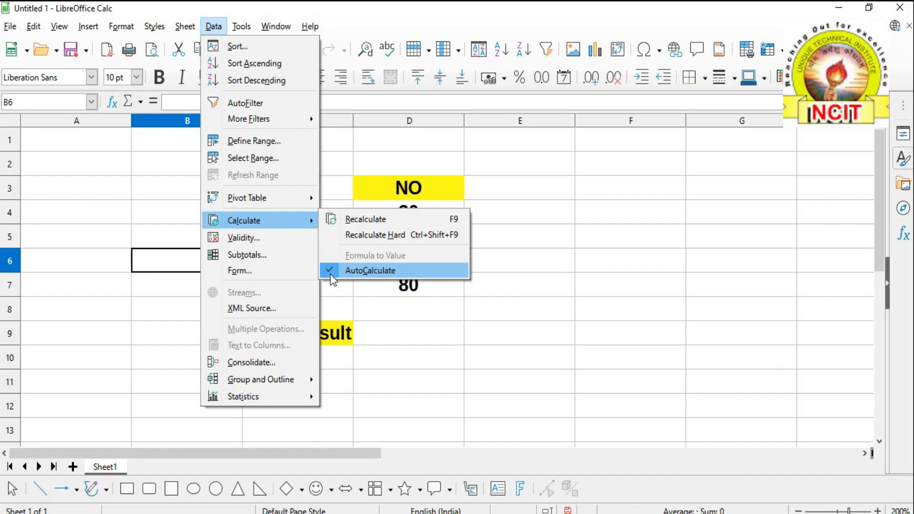
click(384, 333)
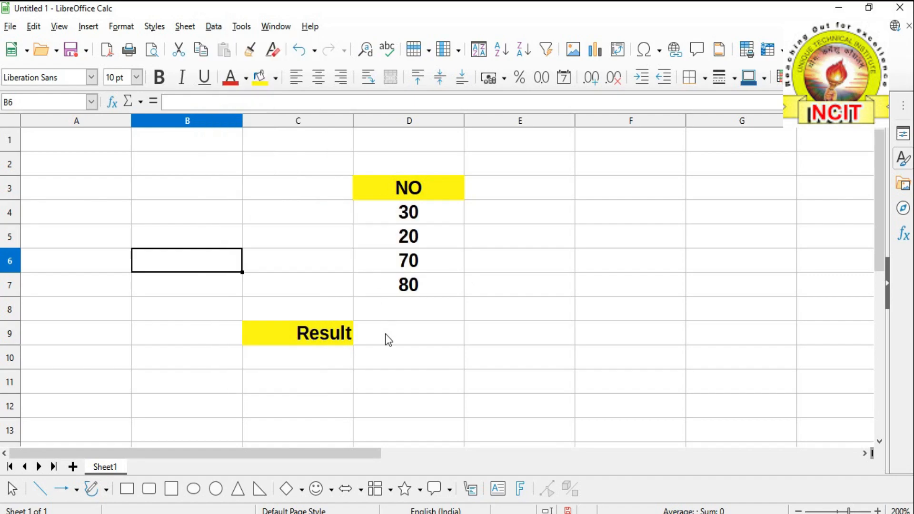
- Enter the formula =SUM(D4:D7) in cell D9 beside the Result label
click(393, 330)
text(=)
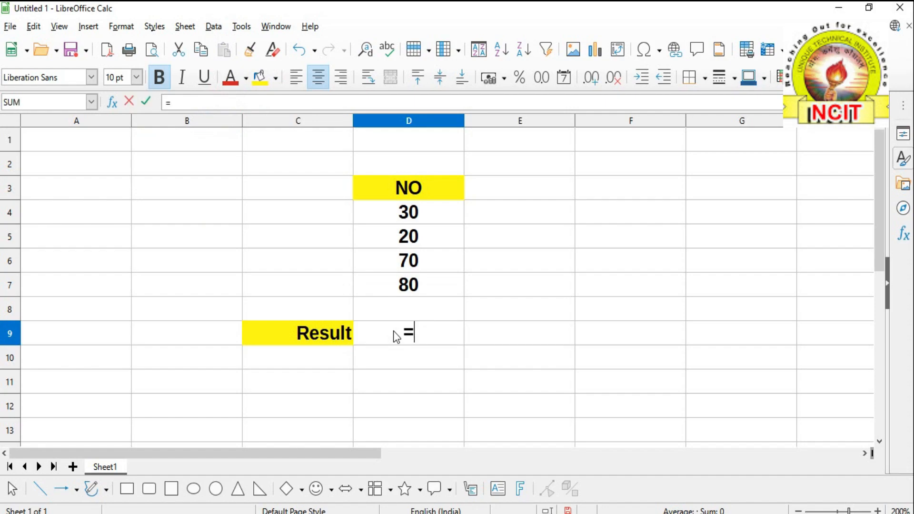
text(SUM()
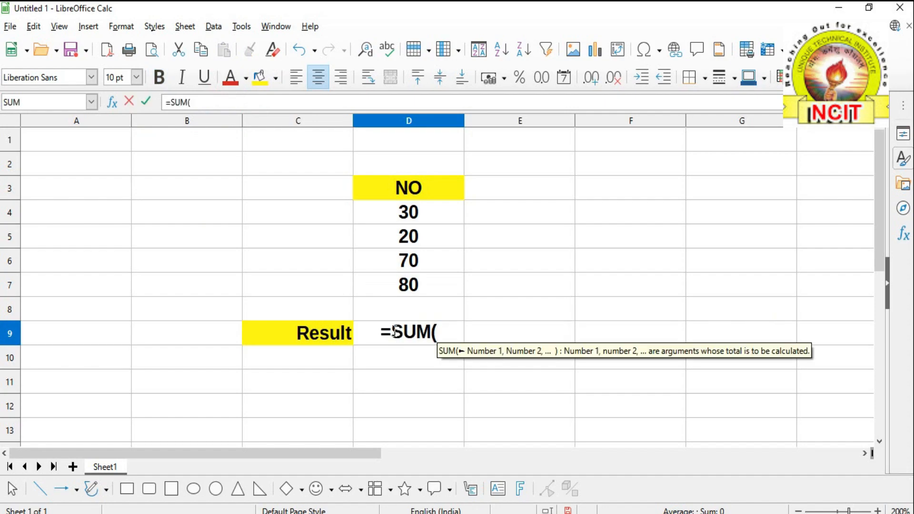
click(393, 215)
drag(394, 215, 402, 286)
text())
key(Return)
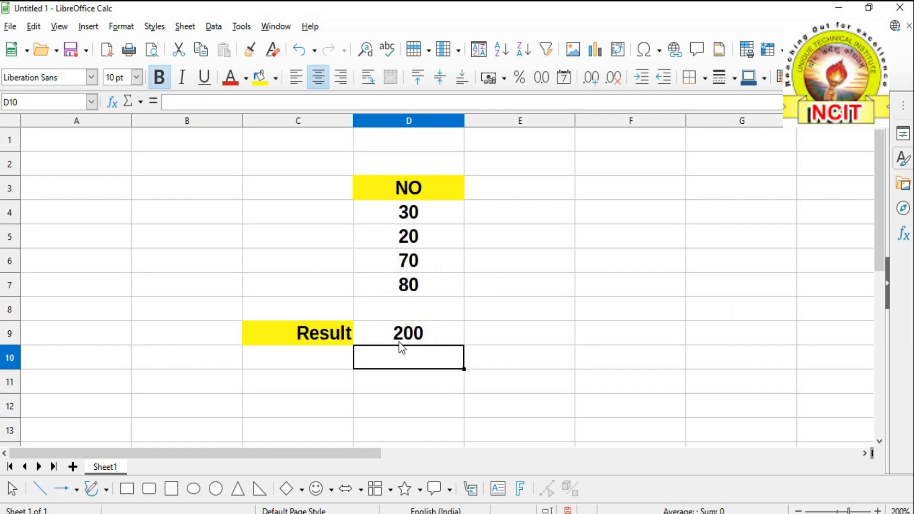
- Set the second number in the NO column, cell D5, to 50
click(404, 243)
text(50)
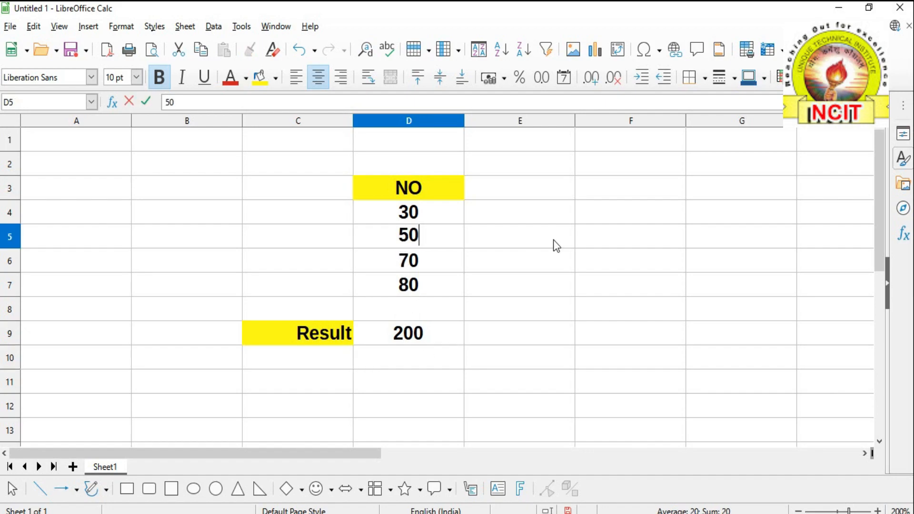
key(Return)
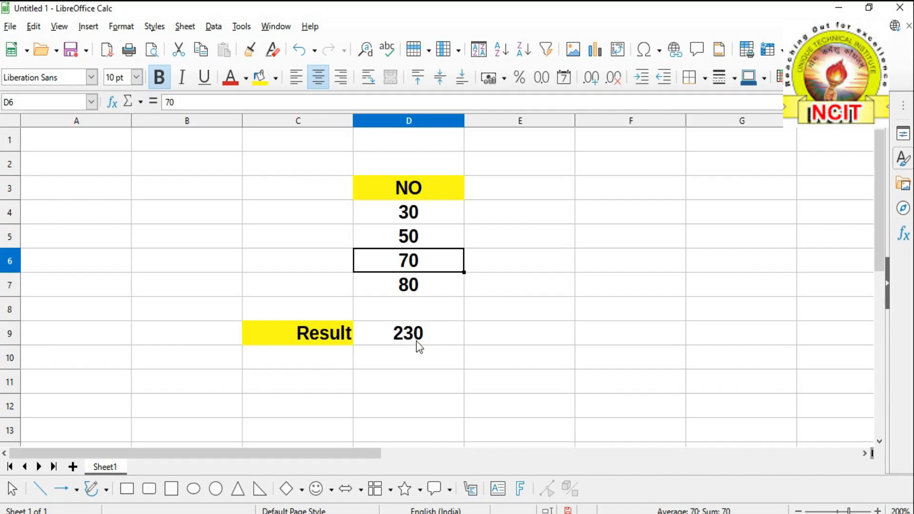
- Turn off AutoCalculate and check the Calculate options
click(397, 347)
click(215, 29)
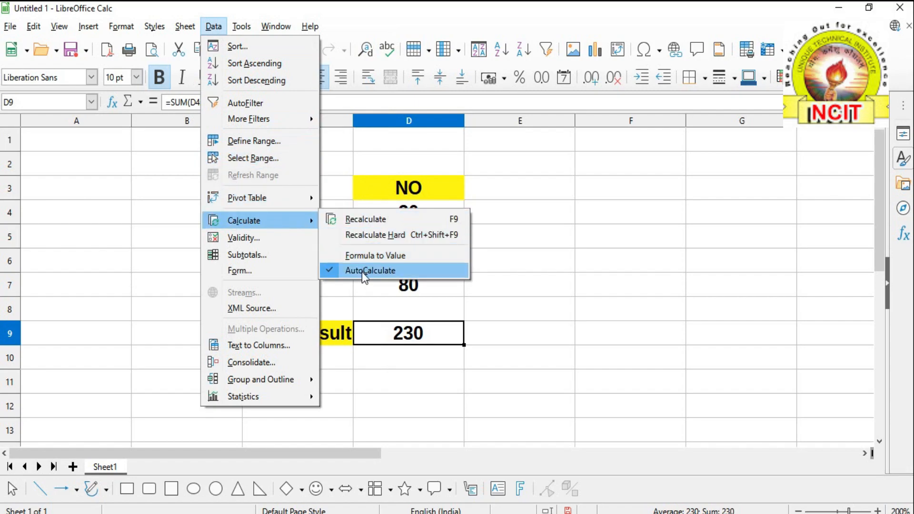
click(338, 270)
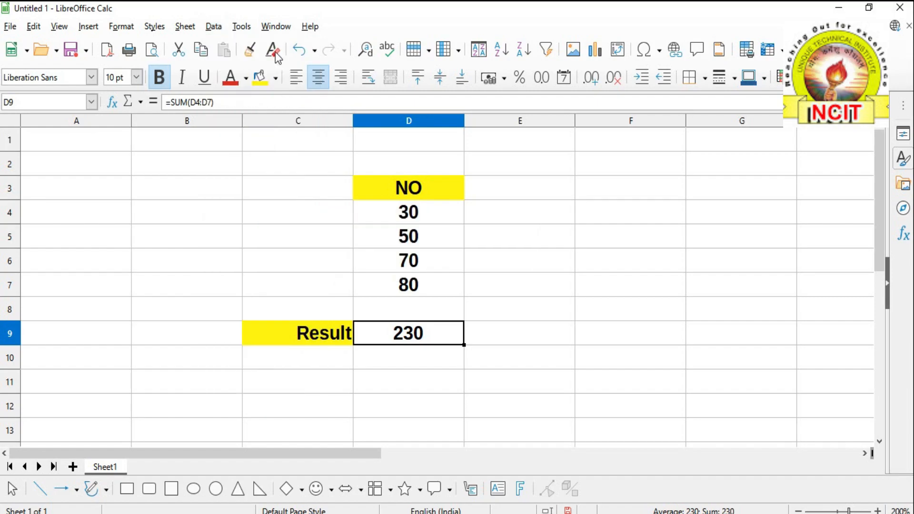
click(223, 28)
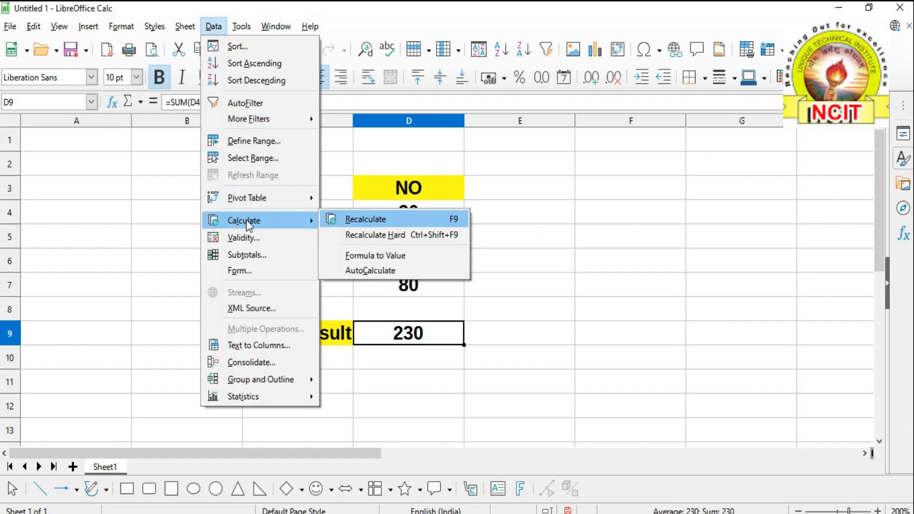
click(539, 333)
- In the NO column, set cell D5 to 80, cell D7 to 60 and cell D4 to 70
click(419, 238)
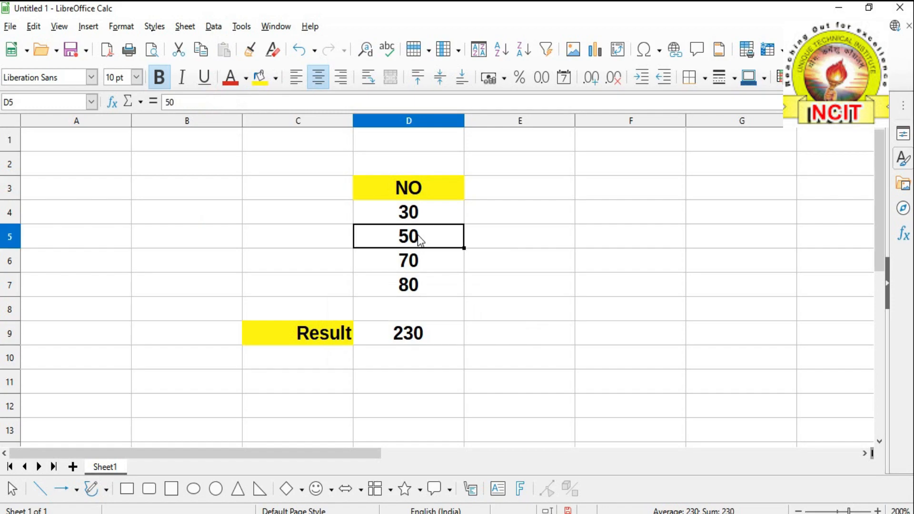
text(80)
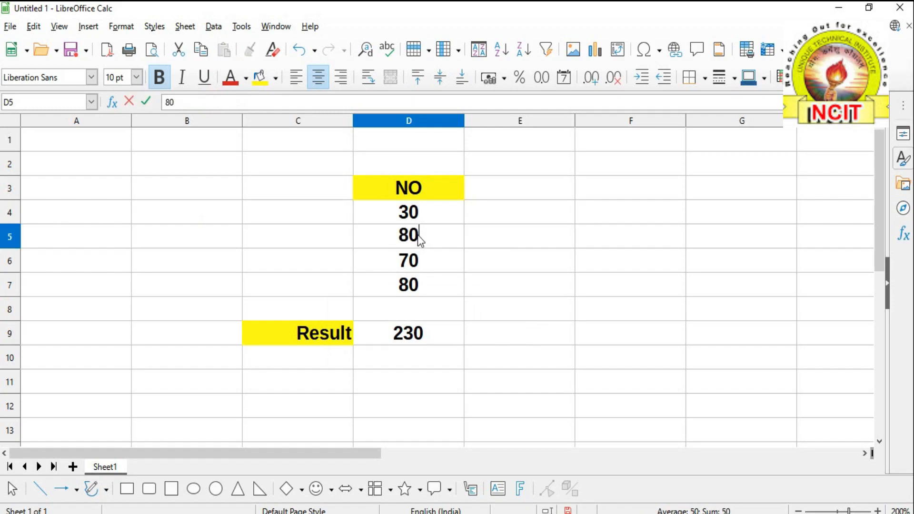
key(Return)
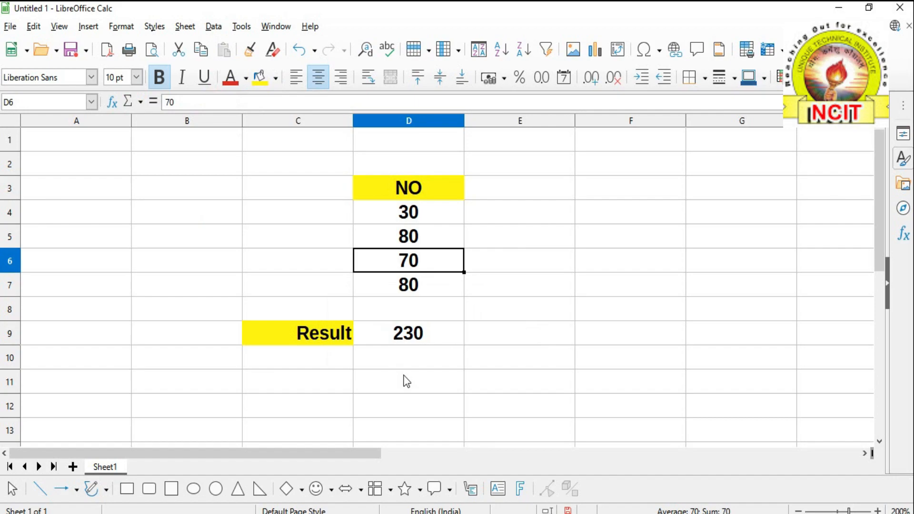
click(414, 286)
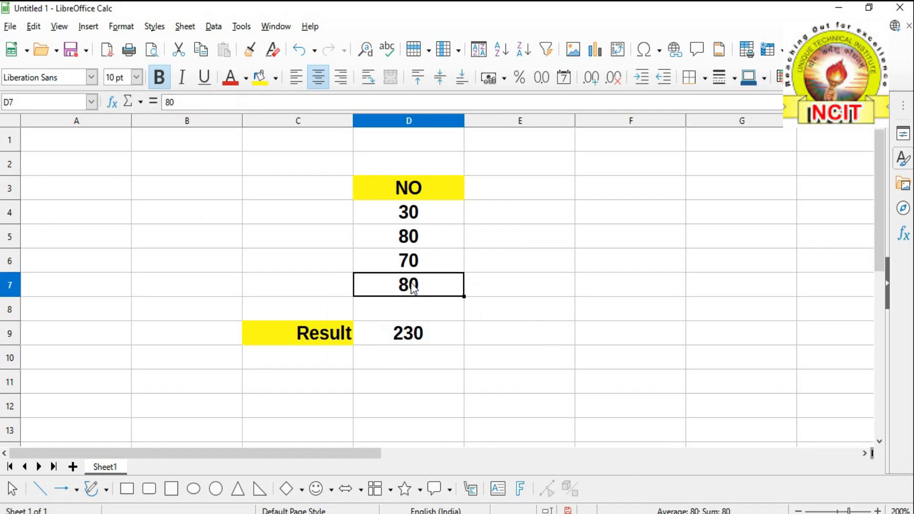
text(60)
key(Return)
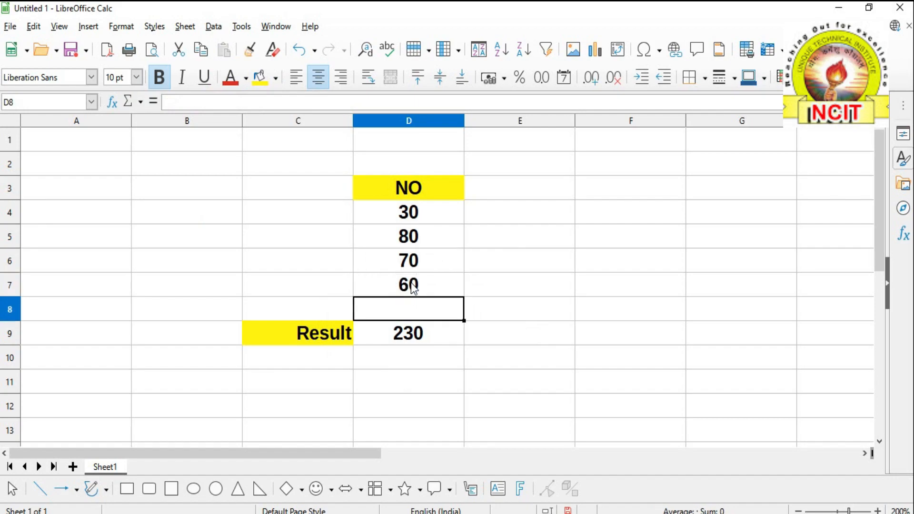
click(421, 215)
text(7)
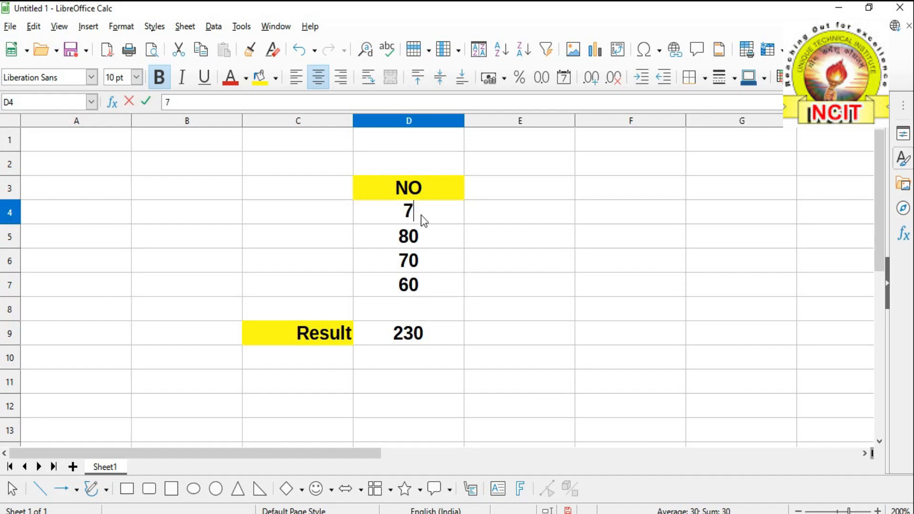
text(0)
key(Return)
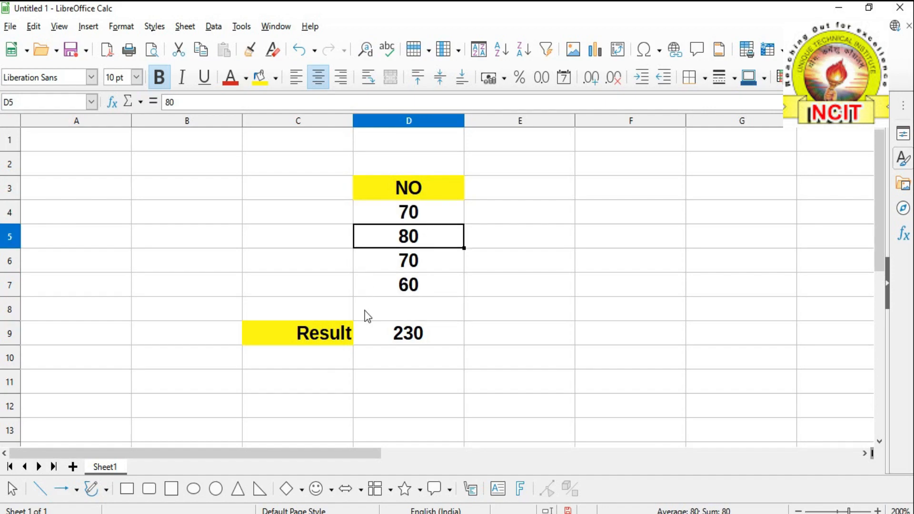
- Select the Result cell D9 and update its SUM formula with Recalculate
click(397, 344)
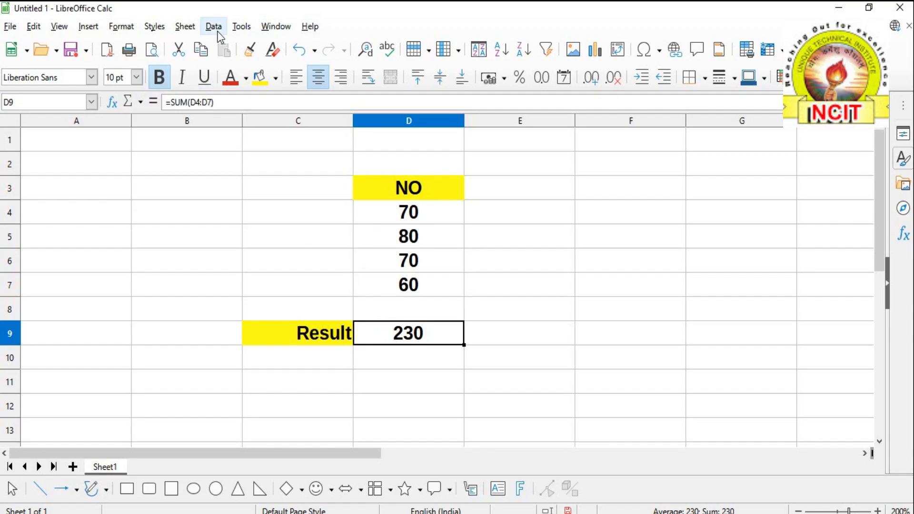
click(214, 27)
mouse_move(253, 221)
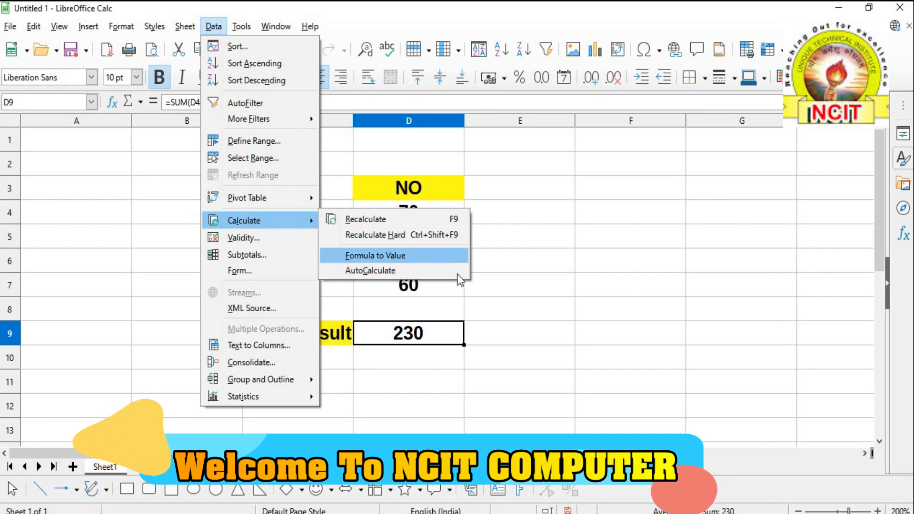
click(492, 318)
click(414, 222)
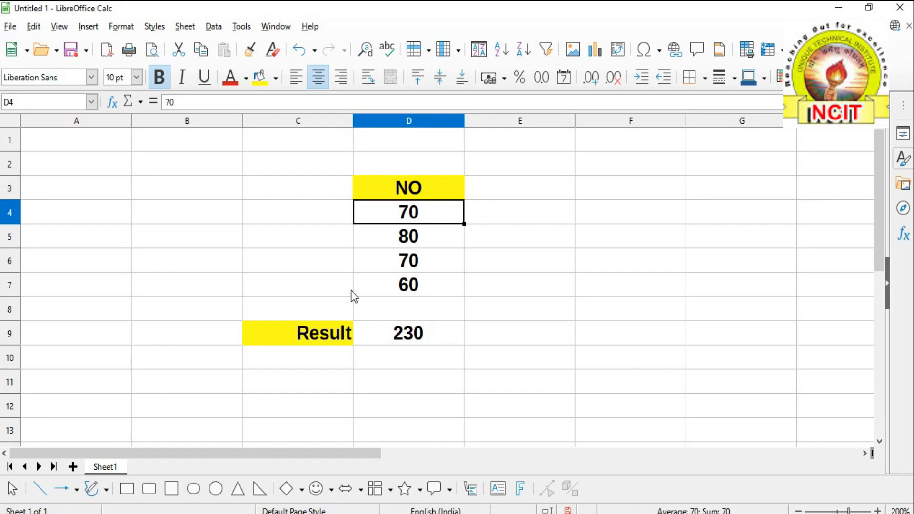
click(389, 337)
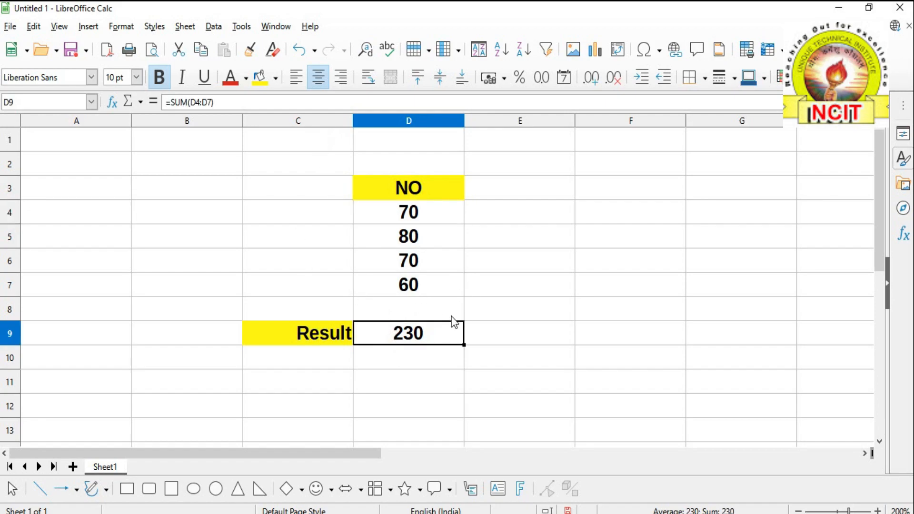
click(209, 27)
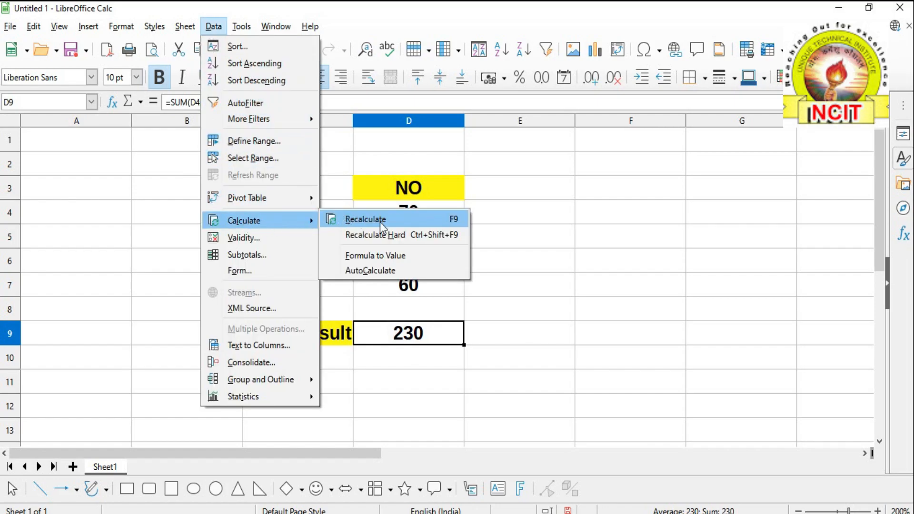
click(444, 223)
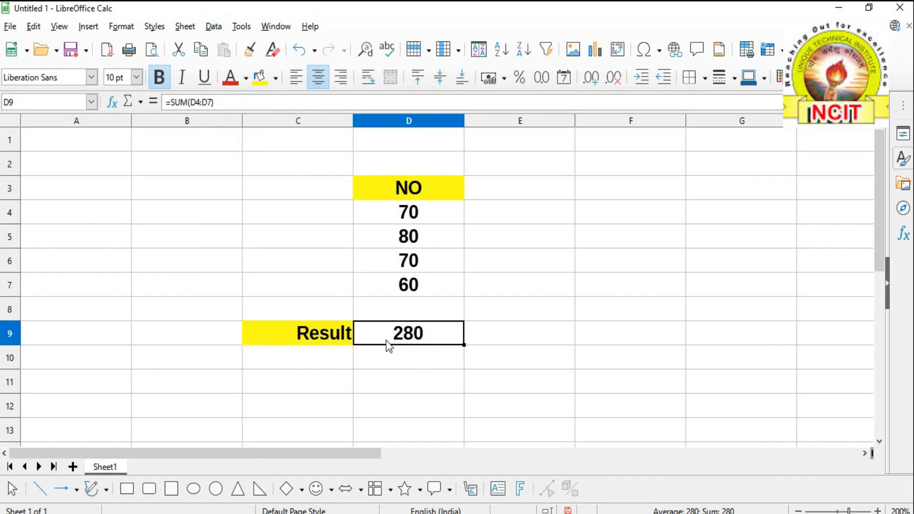
- Set the third number in the NO column, cell D6, to 50
click(412, 265)
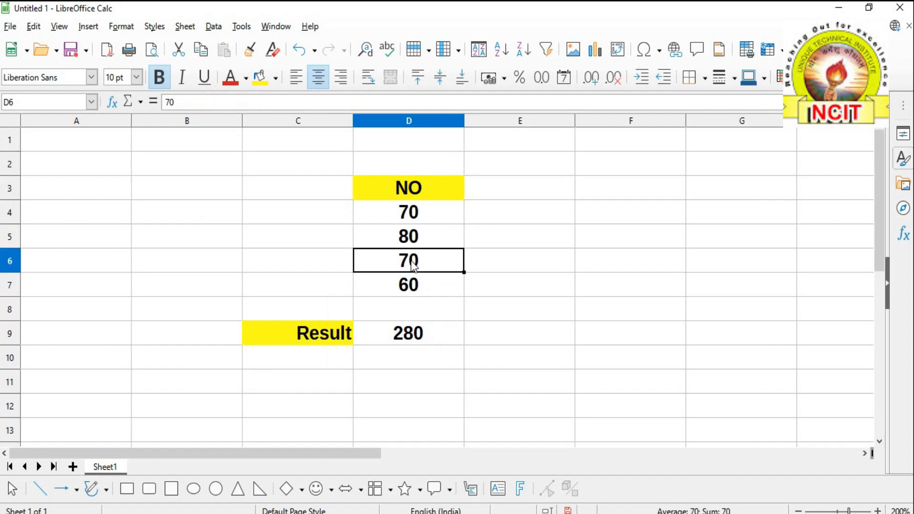
text(50)
key(Return)
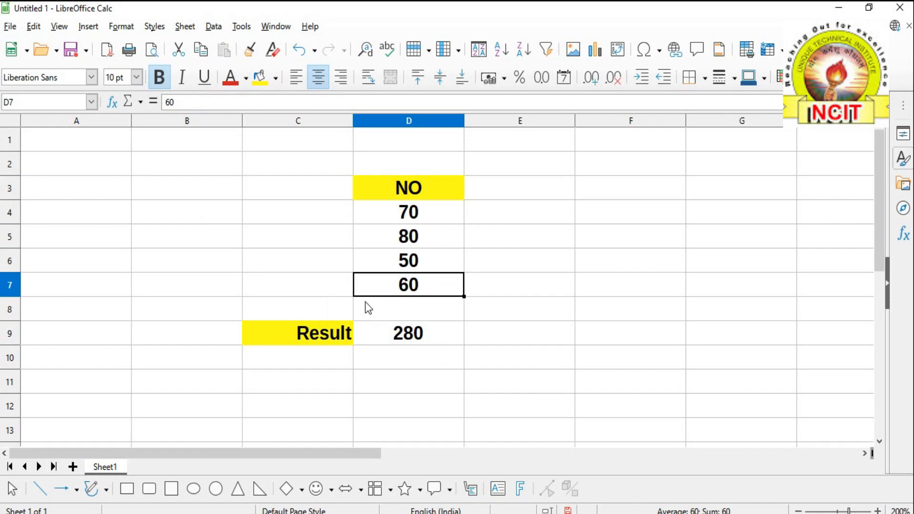
- Update the SUM formula in cell D9 with Recalculate Hard
click(398, 342)
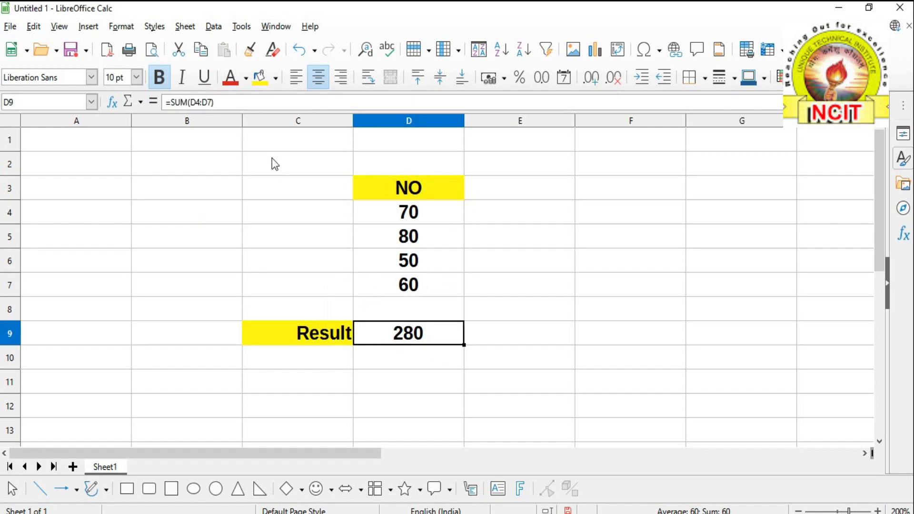
click(214, 26)
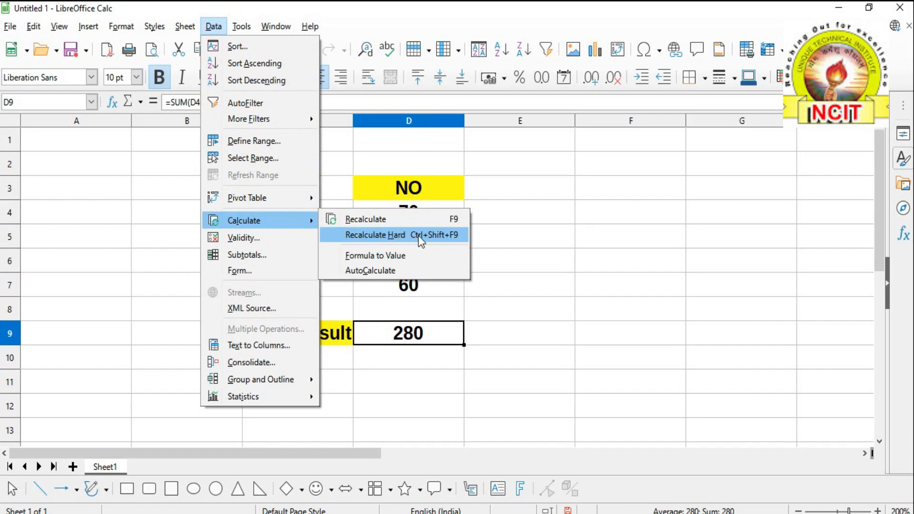
click(452, 236)
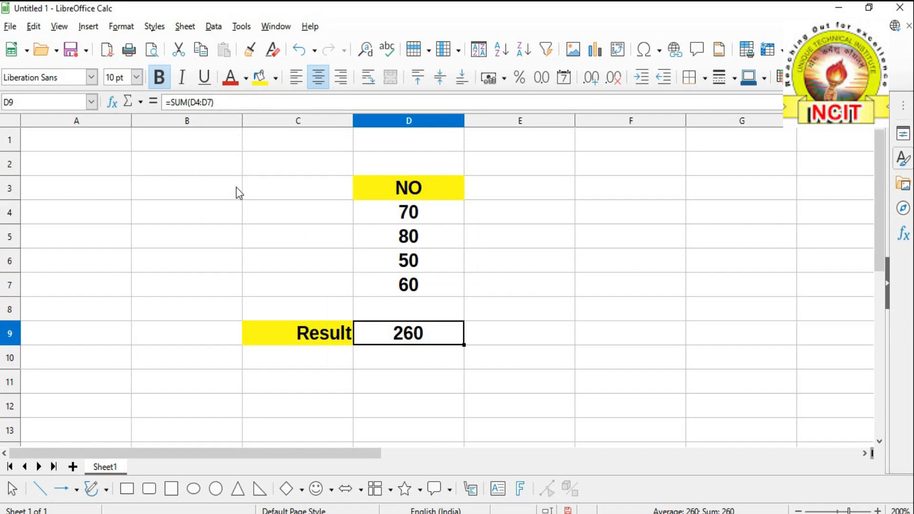
- Convert the SUM formula in cell D9 to a fixed value with Formula to Value and check the cell's content
click(212, 28)
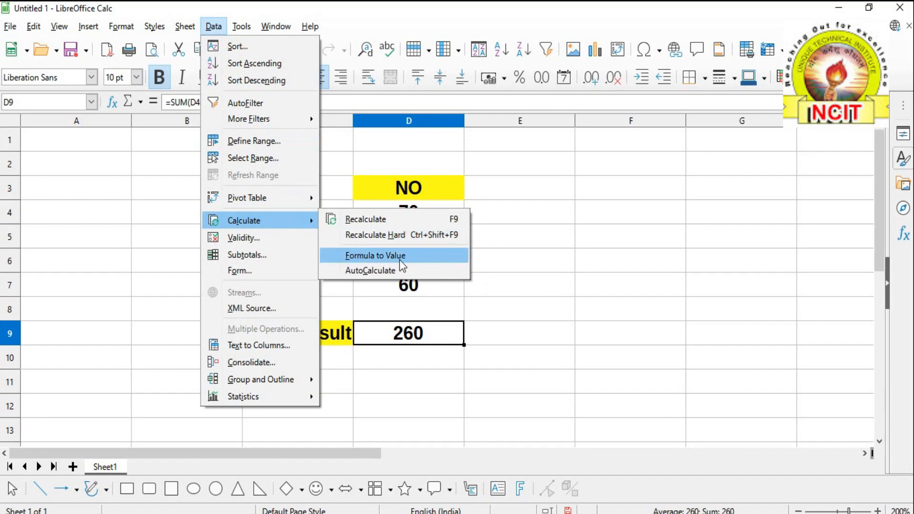
click(533, 299)
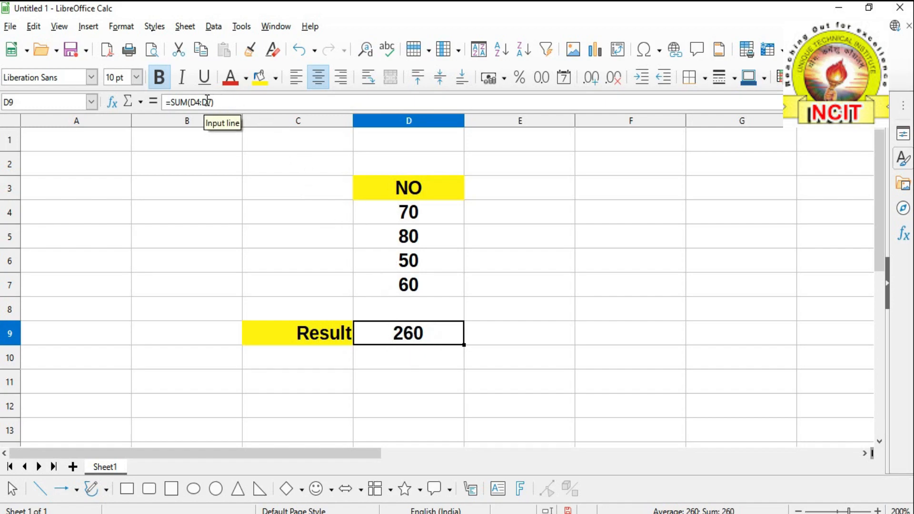
click(212, 28)
mouse_move(246, 221)
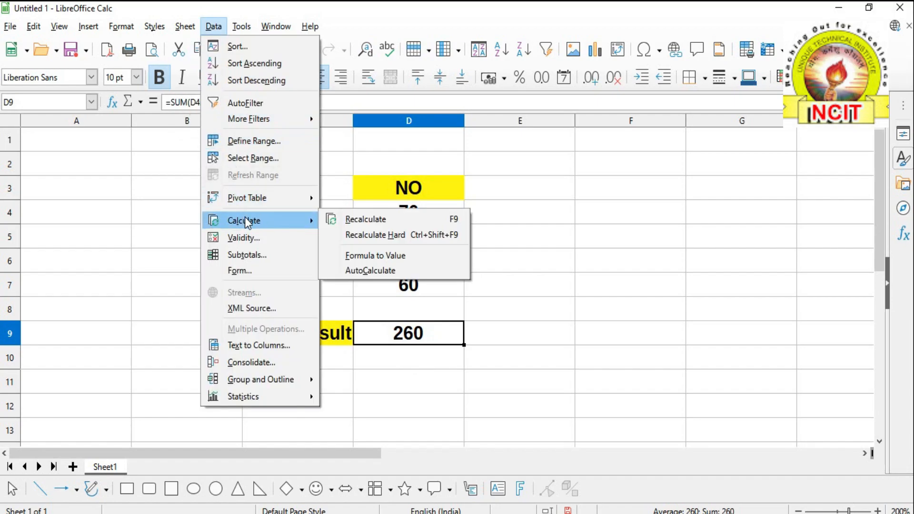
click(394, 256)
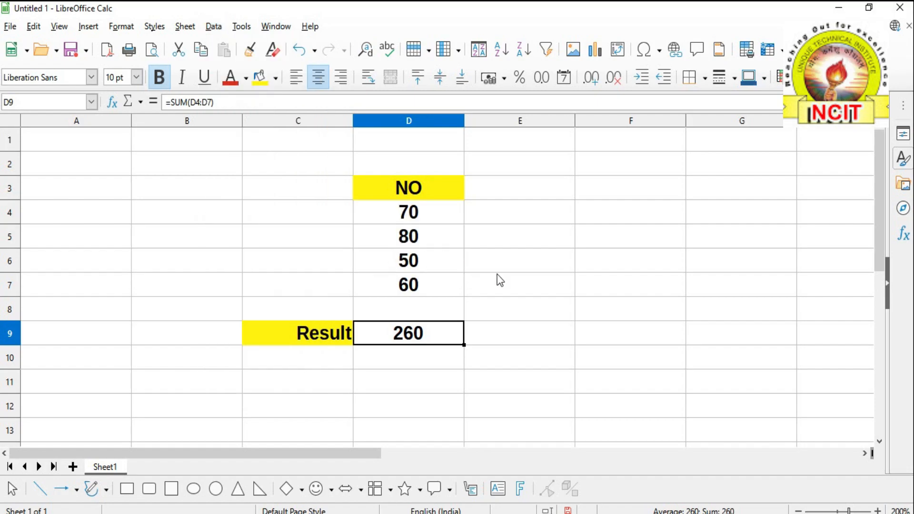
click(520, 338)
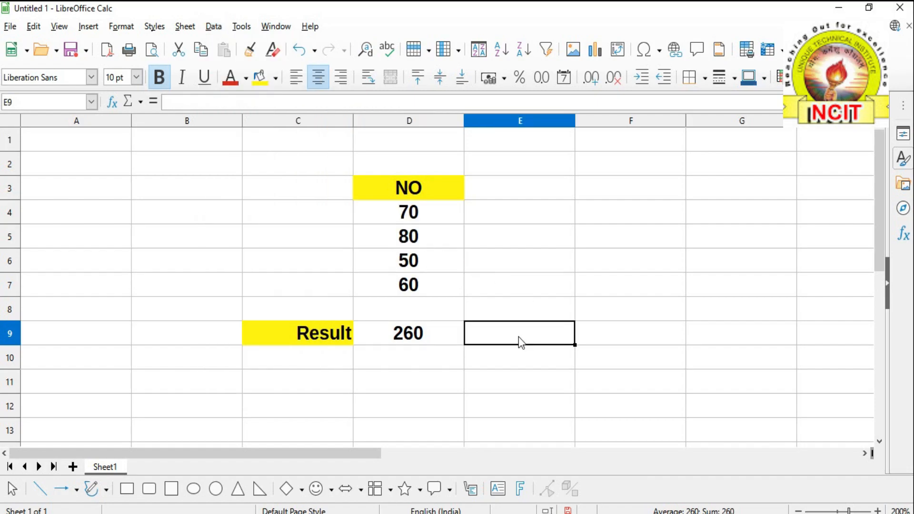
click(442, 333)
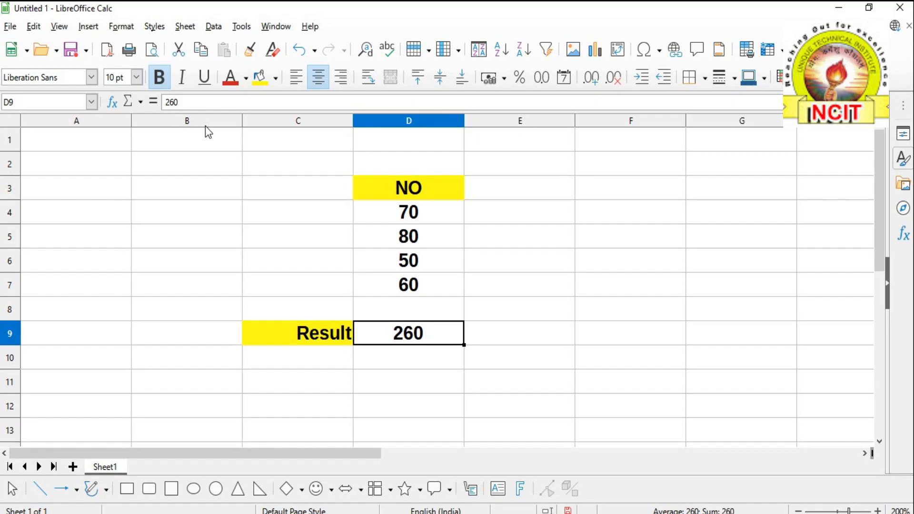
click(213, 27)
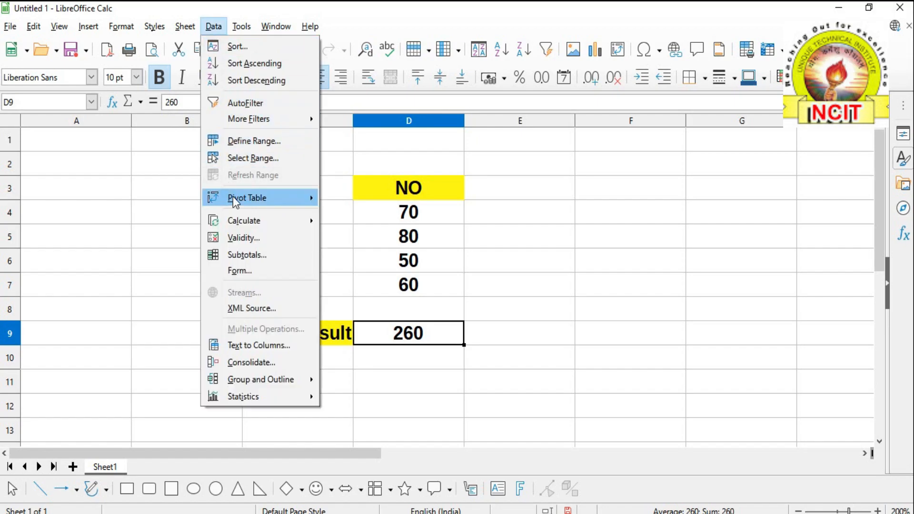
mouse_move(243, 222)
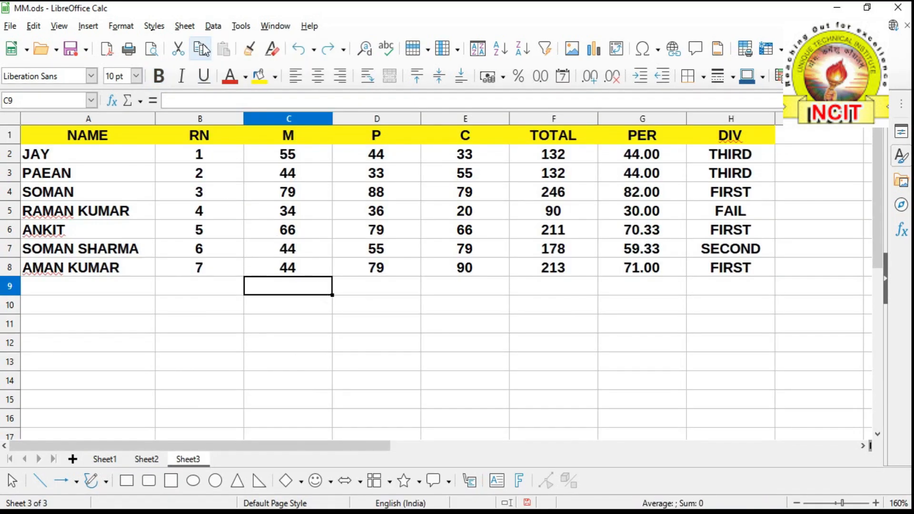
click(212, 26)
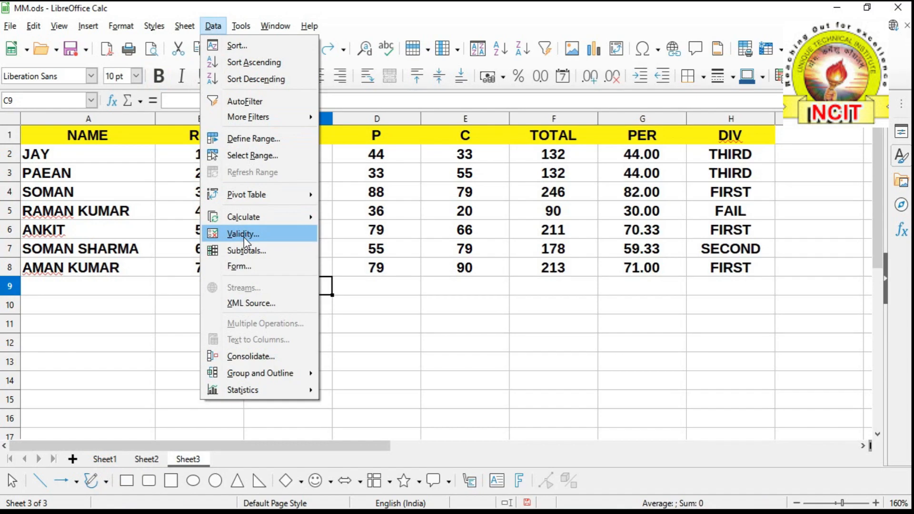
click(462, 300)
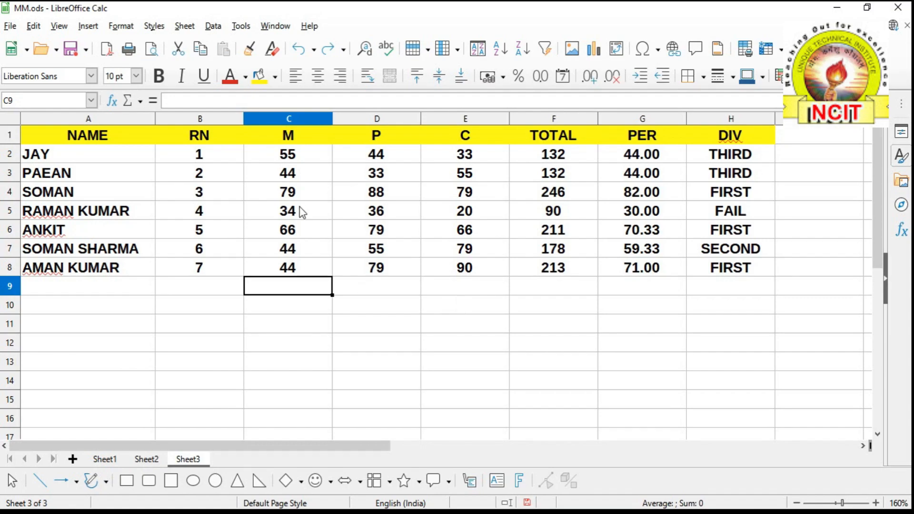
- Give the mark cells C2:E10 under the M, P and C headings a light purple background
drag(270, 154, 496, 272)
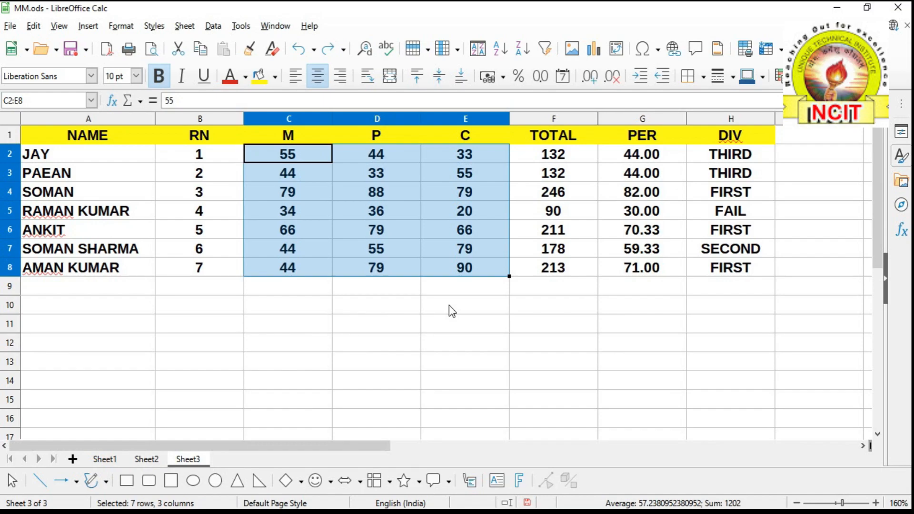
double_click(323, 292)
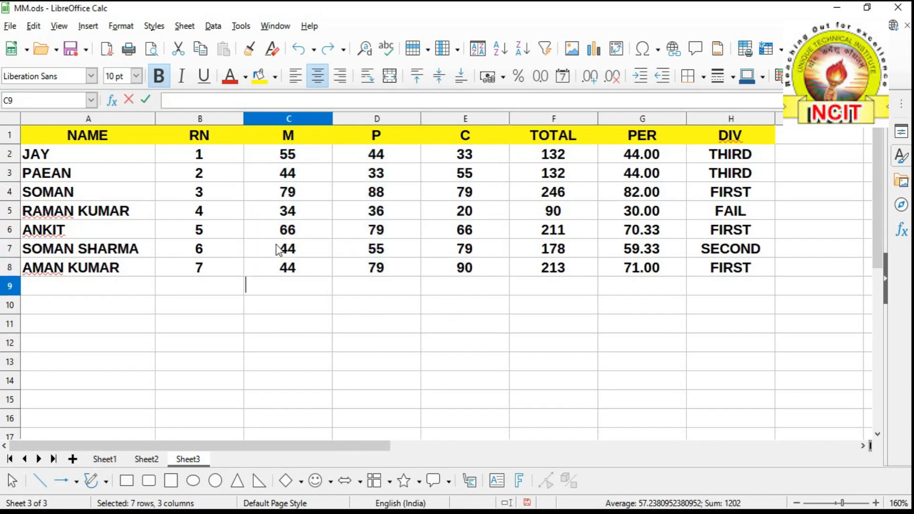
click(287, 157)
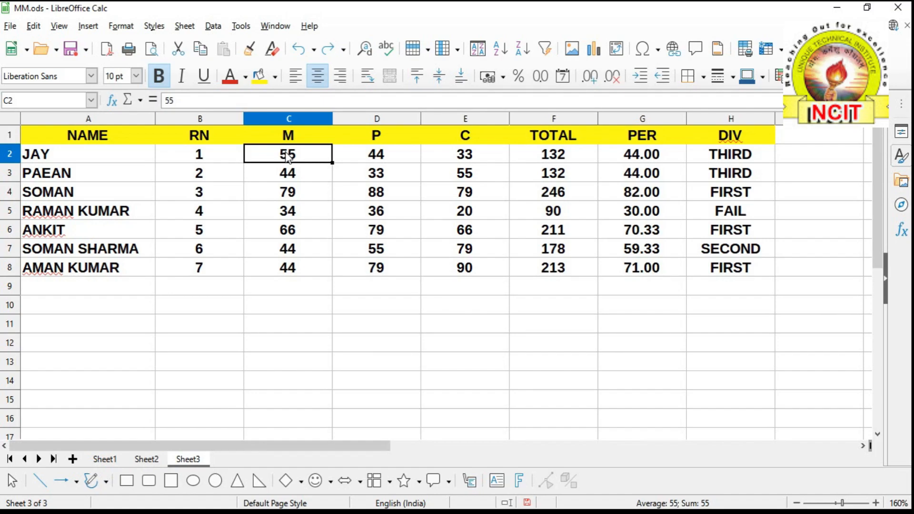
drag(288, 159, 459, 306)
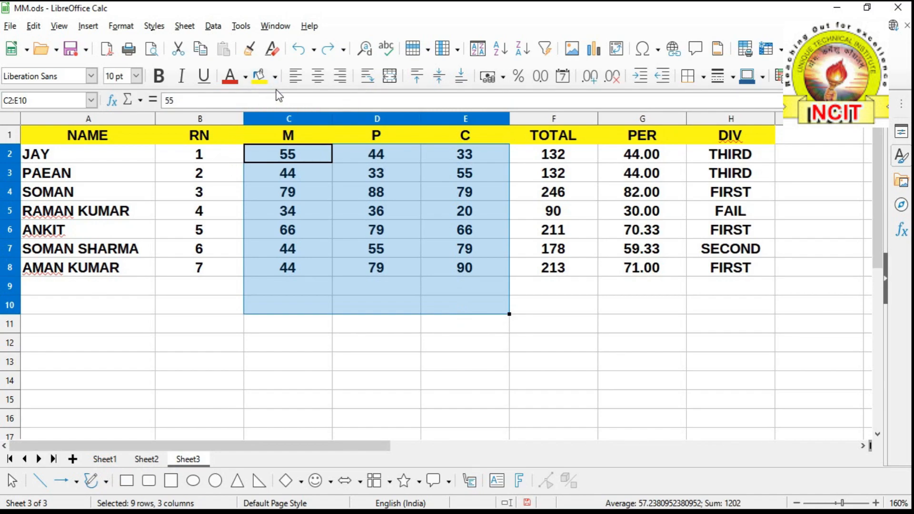
click(275, 77)
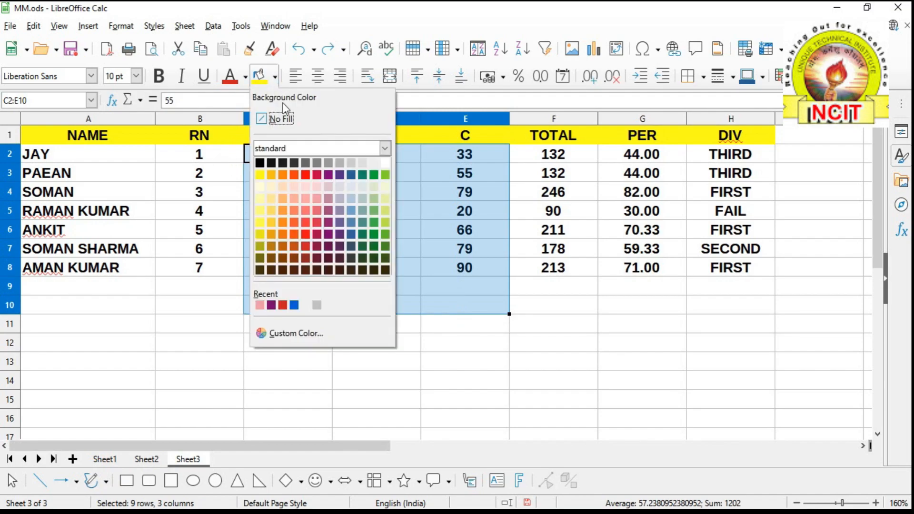
click(328, 186)
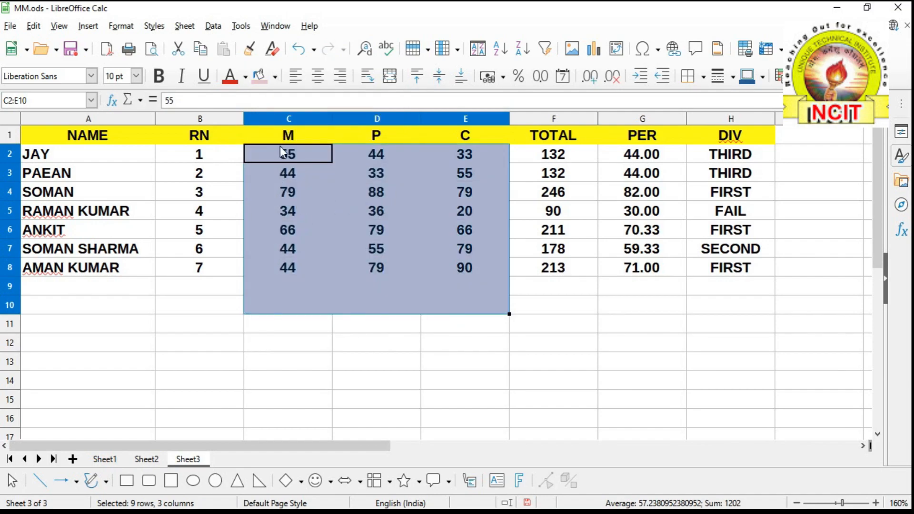
- Open the Validity settings for the mark cells C2:E10 and look through the Input Help, Error Alert and Criteria options
drag(273, 156, 438, 309)
click(311, 218)
click(216, 27)
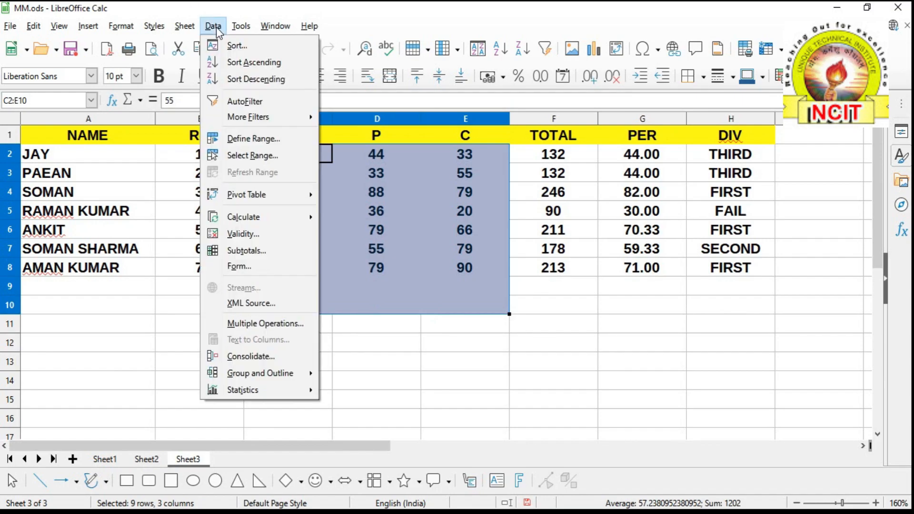
click(259, 235)
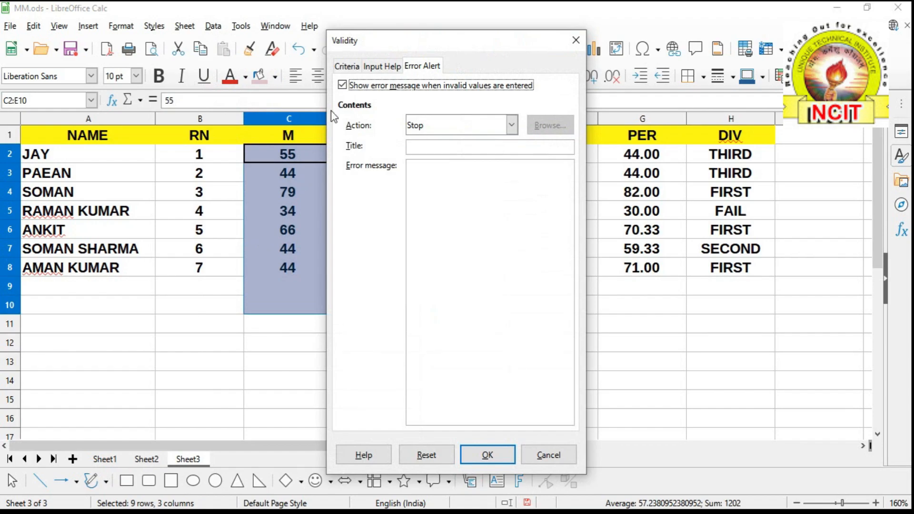
click(371, 69)
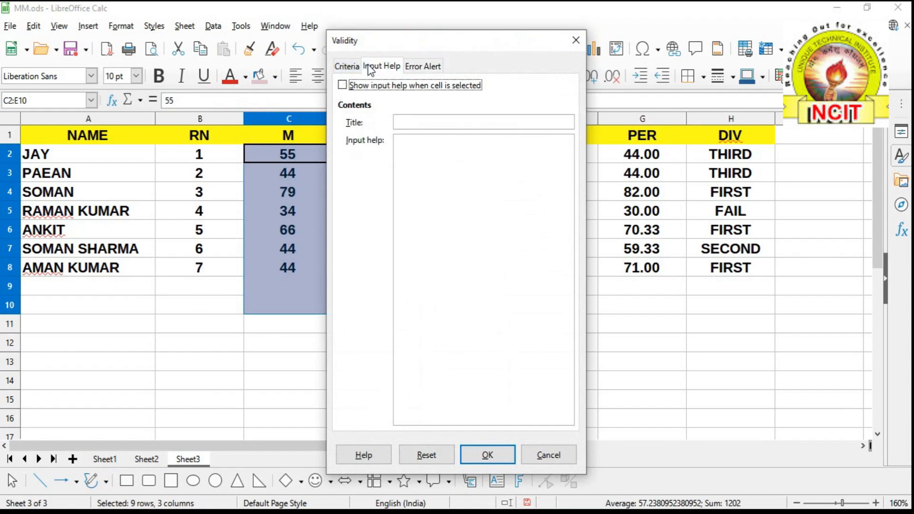
click(421, 66)
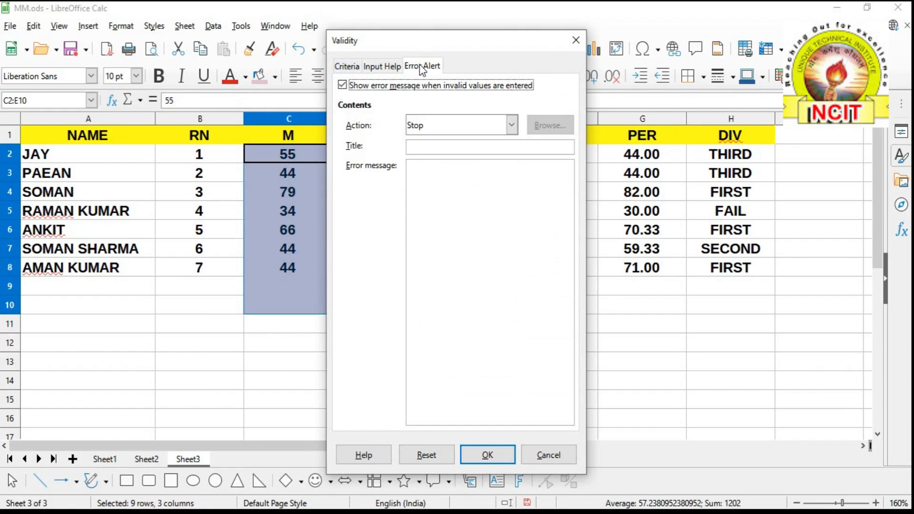
click(352, 70)
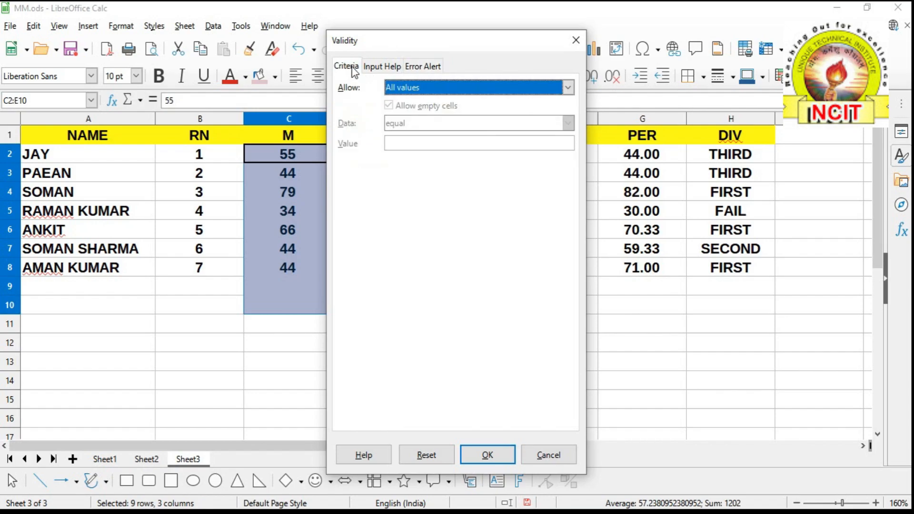
- Set the validity criteria for the mark cells to allow only decimal values greater than a minimum of 17
click(425, 91)
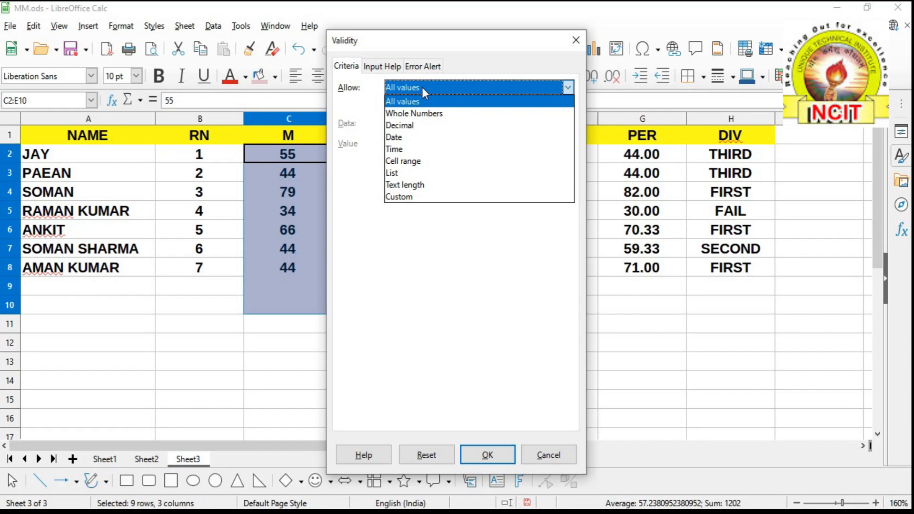
click(411, 126)
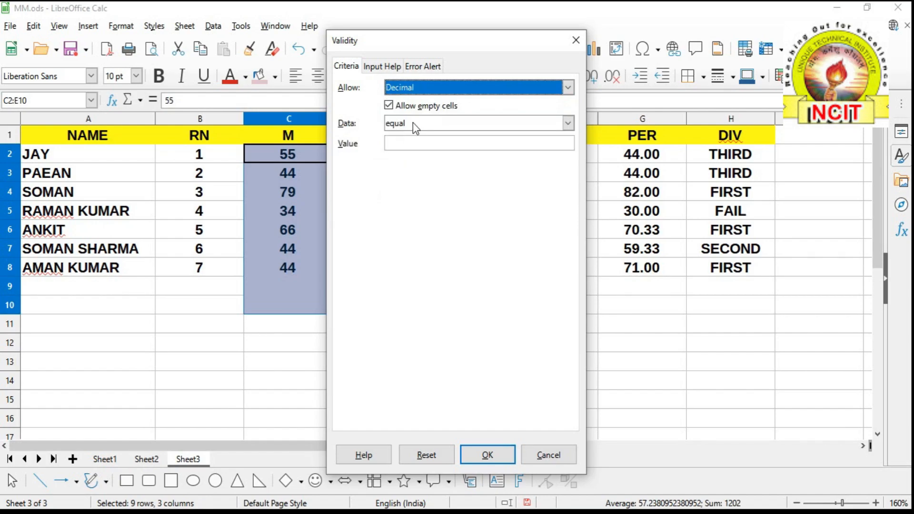
click(413, 122)
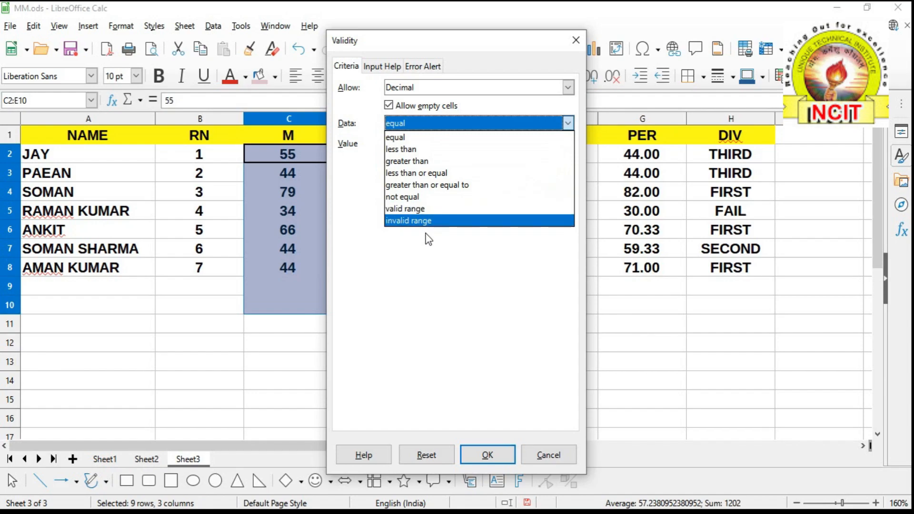
click(420, 162)
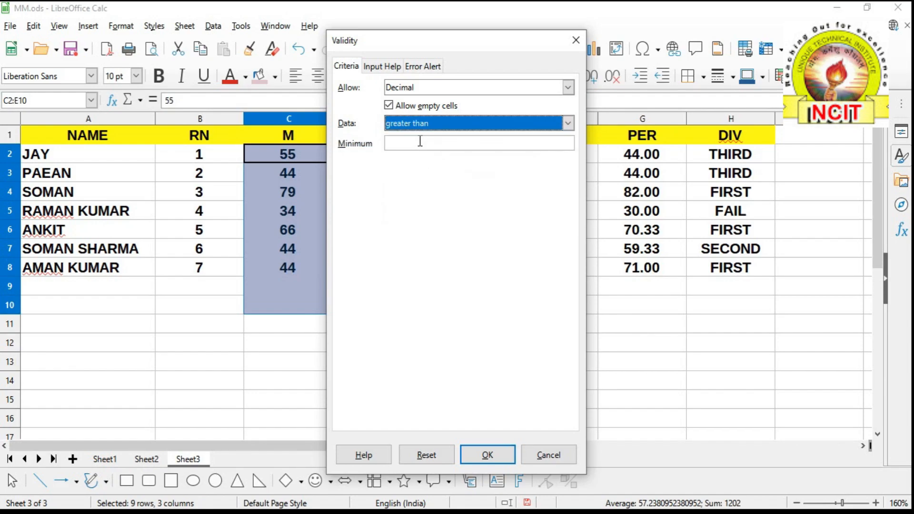
click(418, 145)
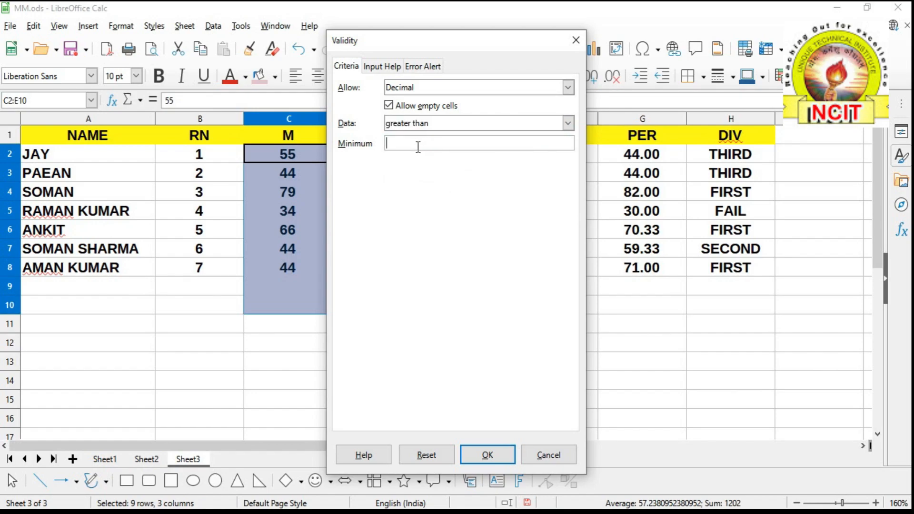
text(17)
drag(385, 38, 628, 28)
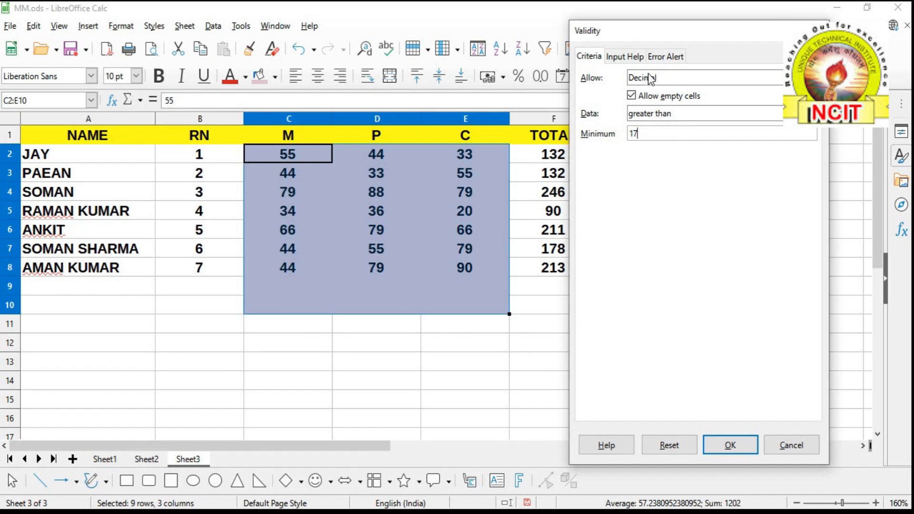
- Set the validity error message to "try again" with the Stop action and apply the rule to the mark cells
click(666, 57)
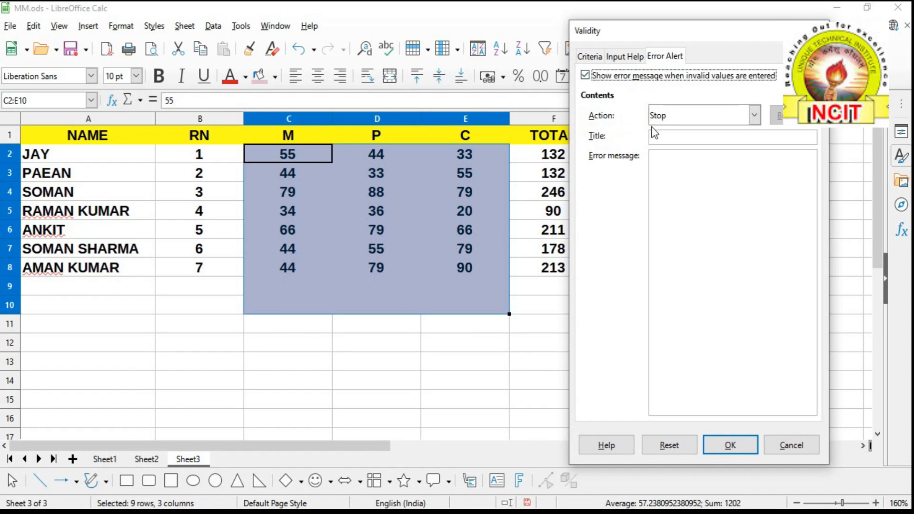
click(671, 171)
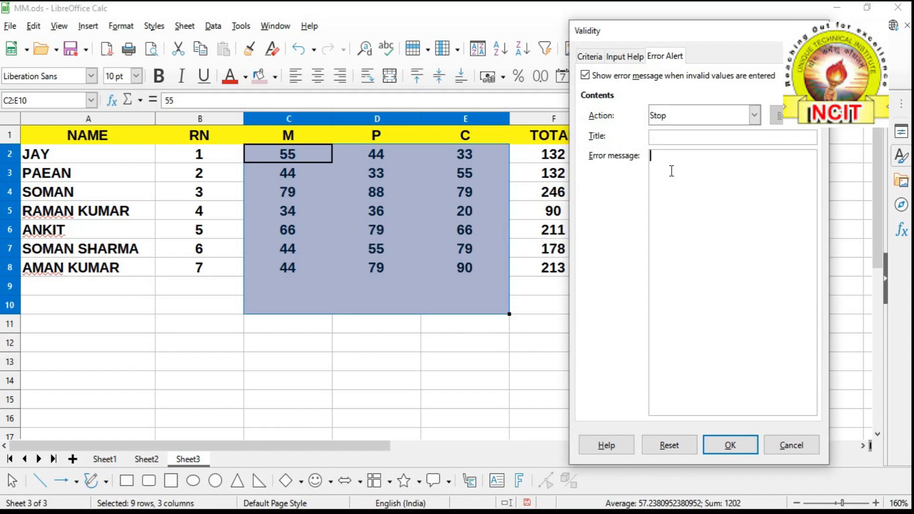
text(try again)
click(589, 57)
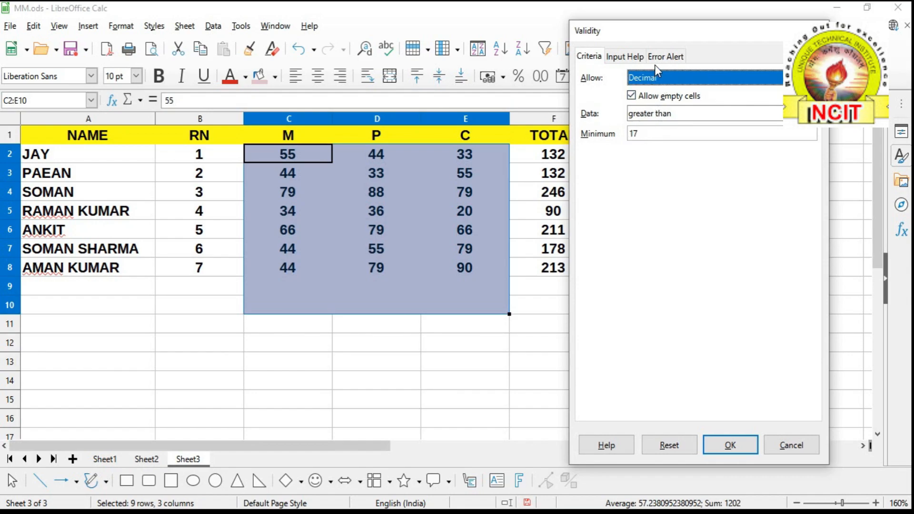
click(665, 56)
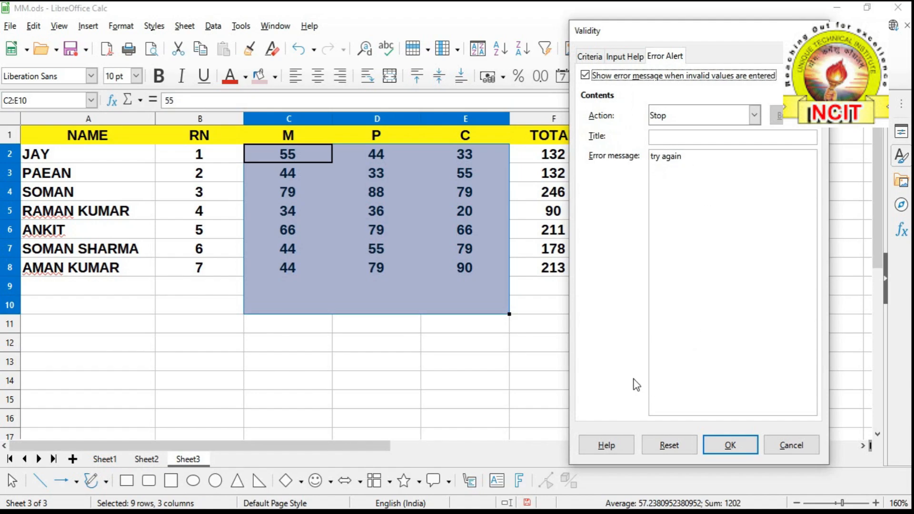
click(730, 446)
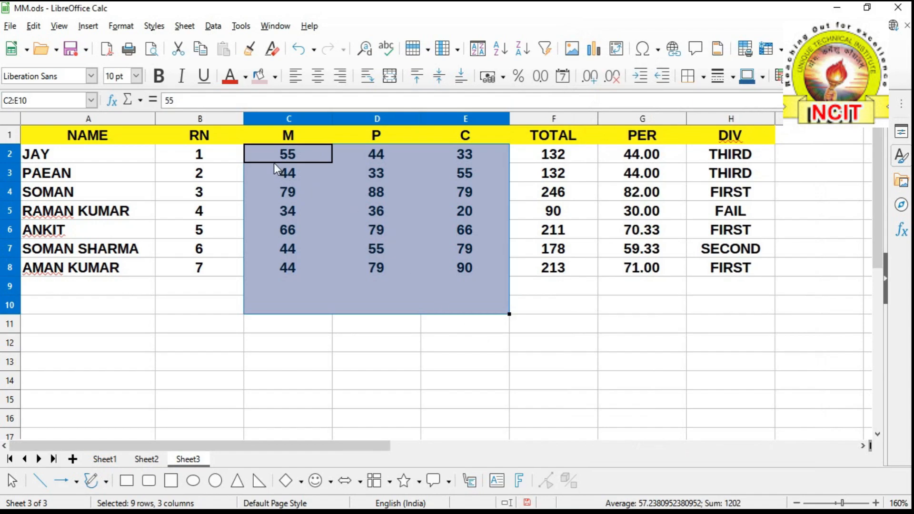
- Test the validity rule by trying to enter 16 in cell C9
click(285, 287)
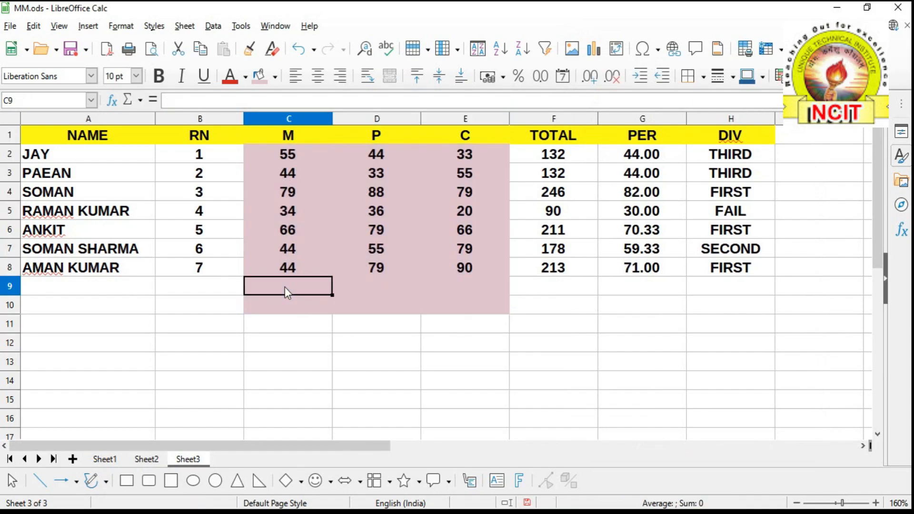
text(16)
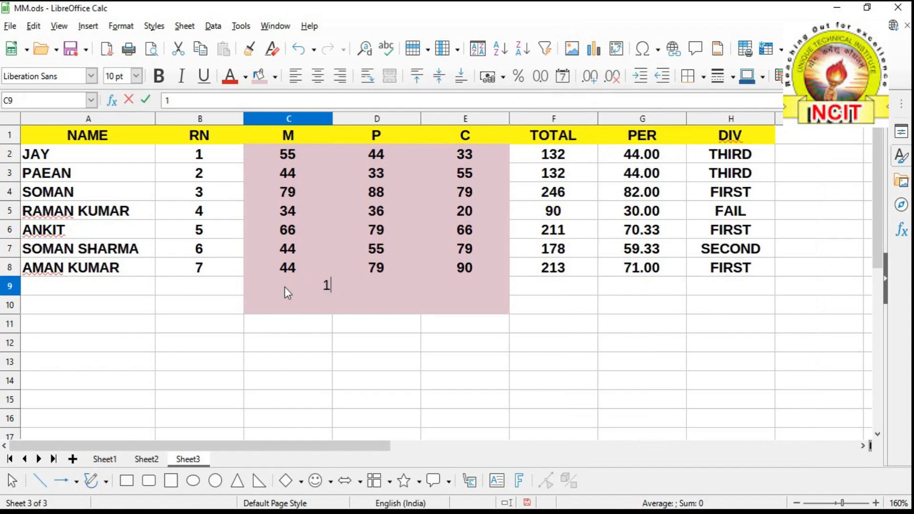
key(Return)
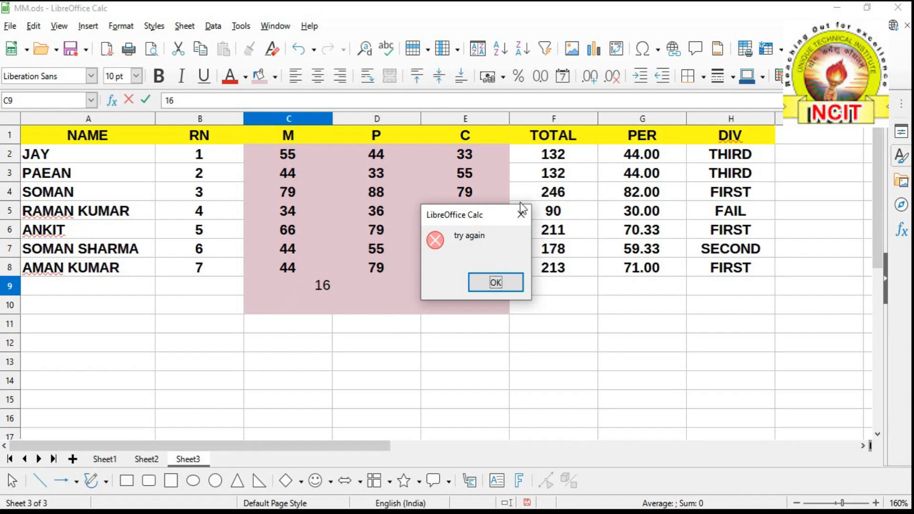
click(520, 214)
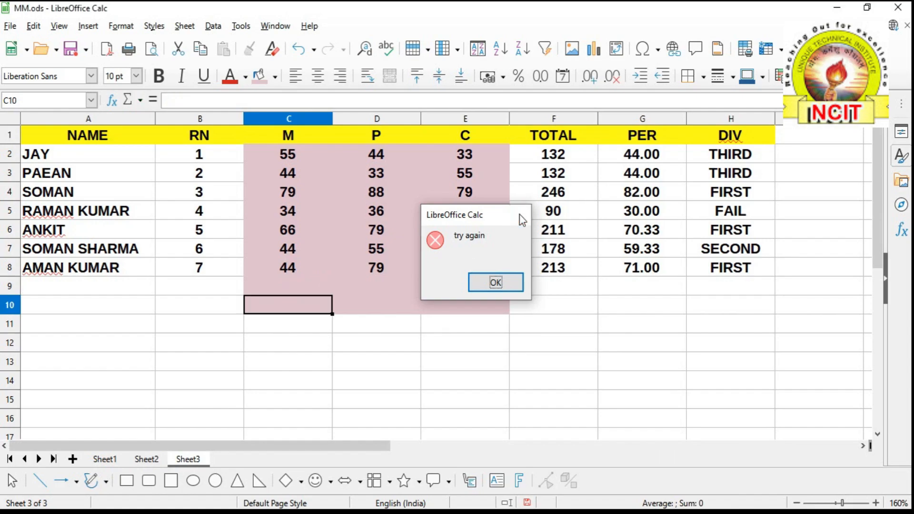
- Review the Validity settings of cell C10, including the data types that can be allowed, and close them without changes
click(212, 25)
click(235, 233)
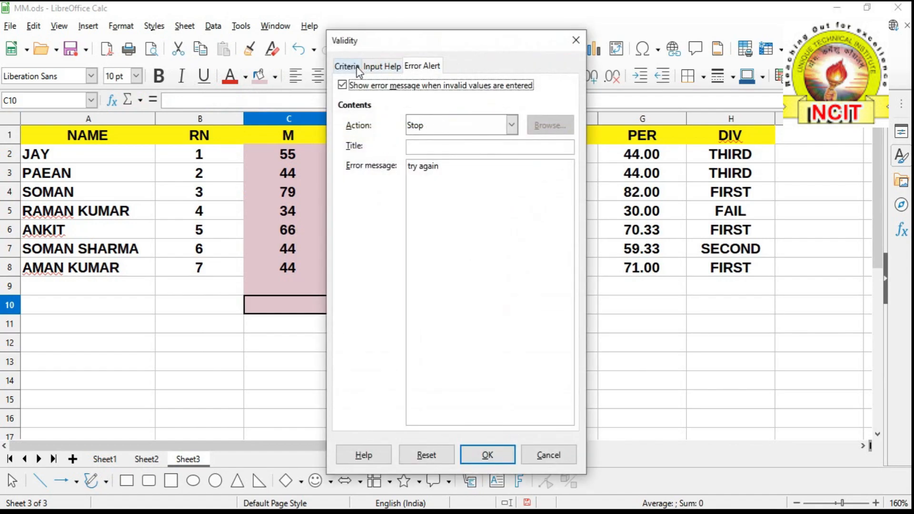
click(347, 66)
click(413, 89)
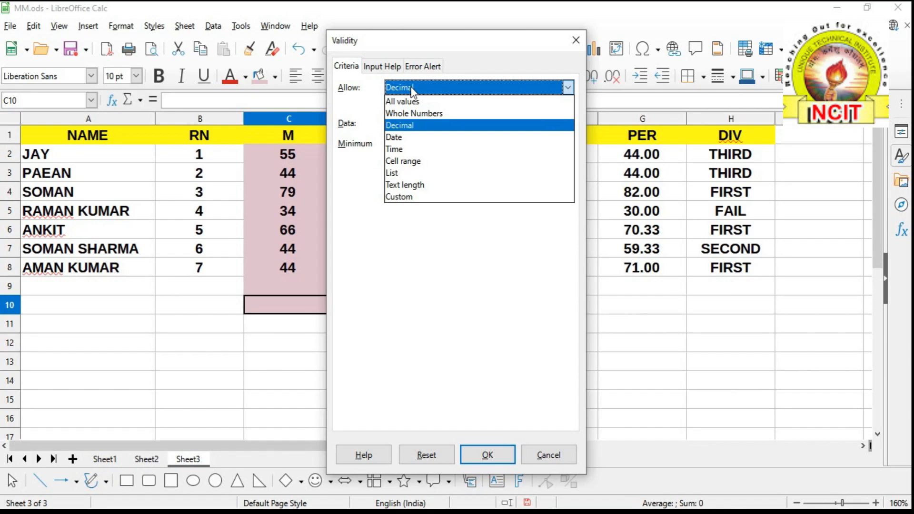
click(577, 41)
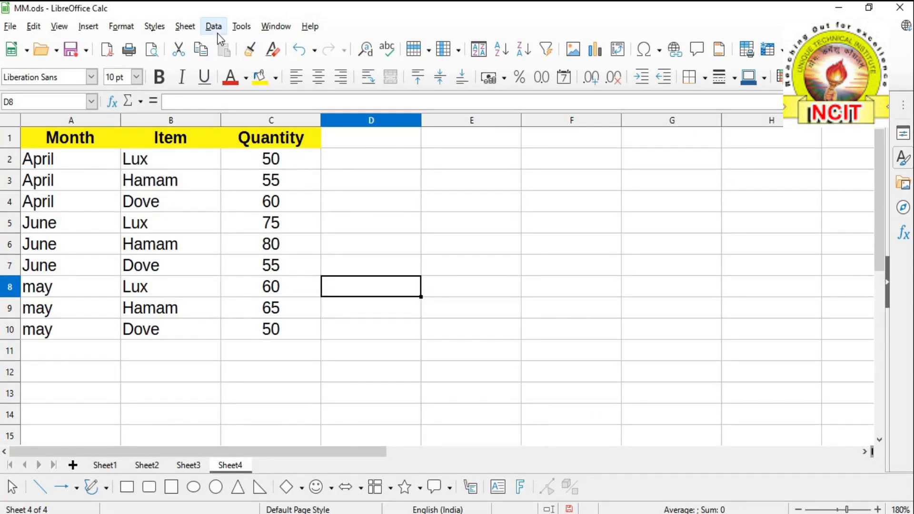
click(215, 30)
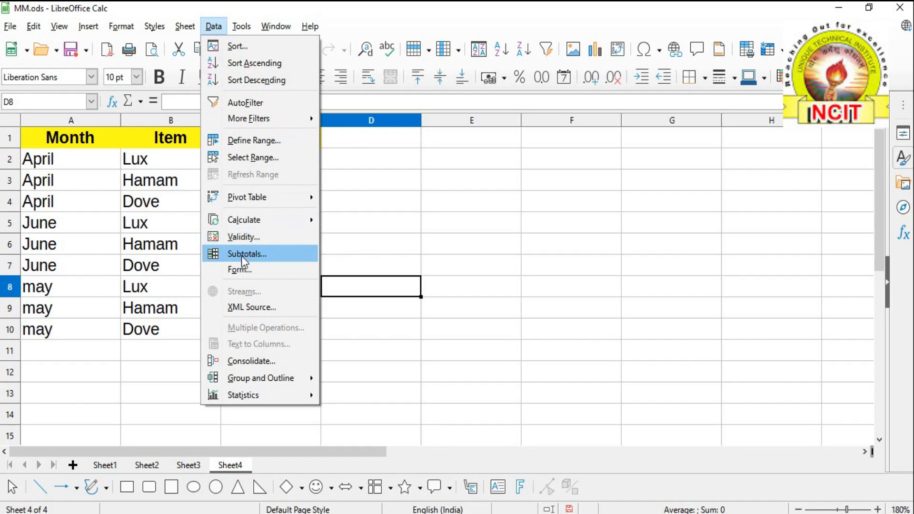
click(410, 268)
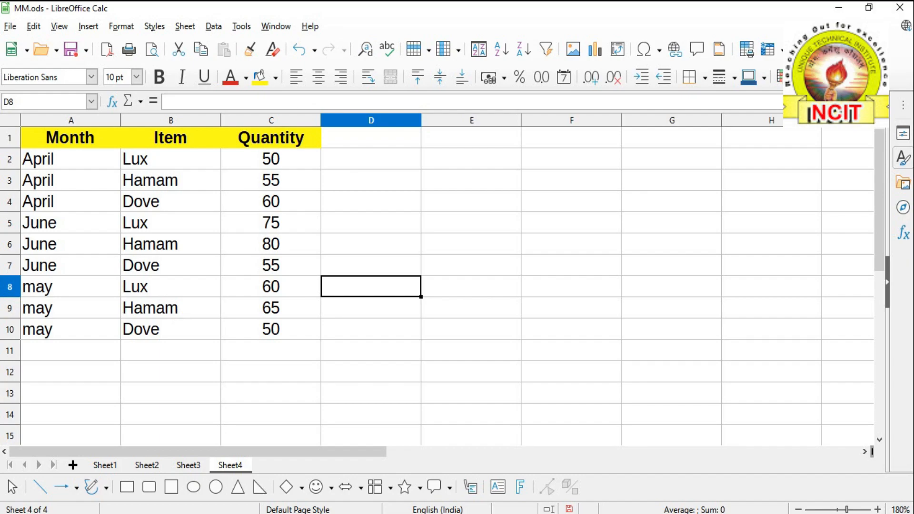
- Add subtotals to the table A1:C10 on Sheet4, grouped by Month and using the Sum function on Quantity
drag(40, 137, 246, 327)
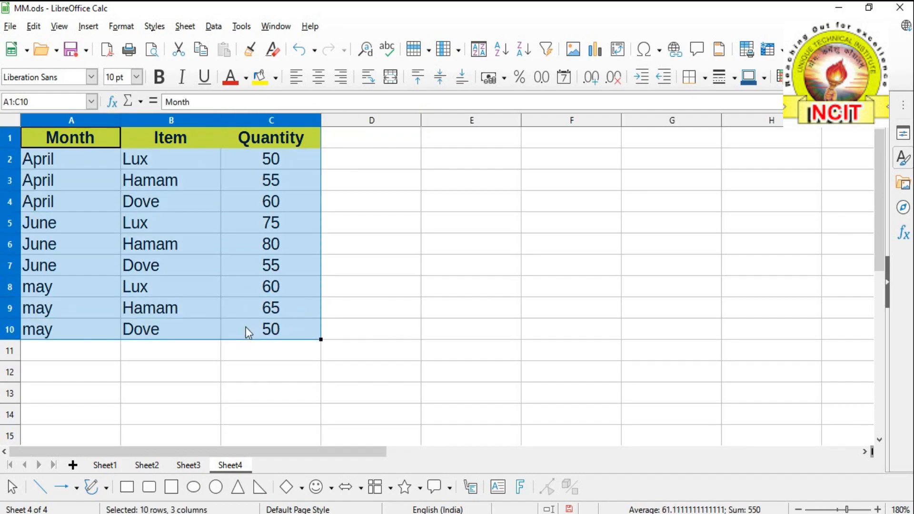
click(211, 28)
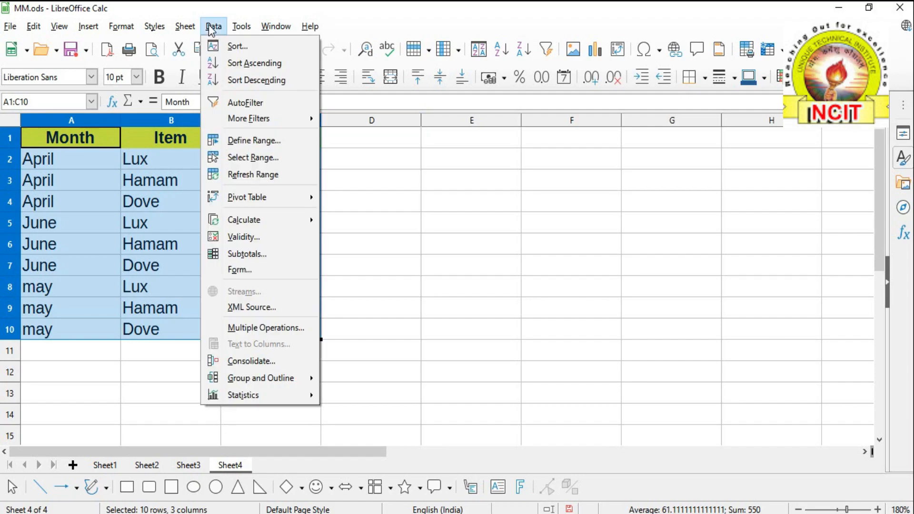
click(238, 254)
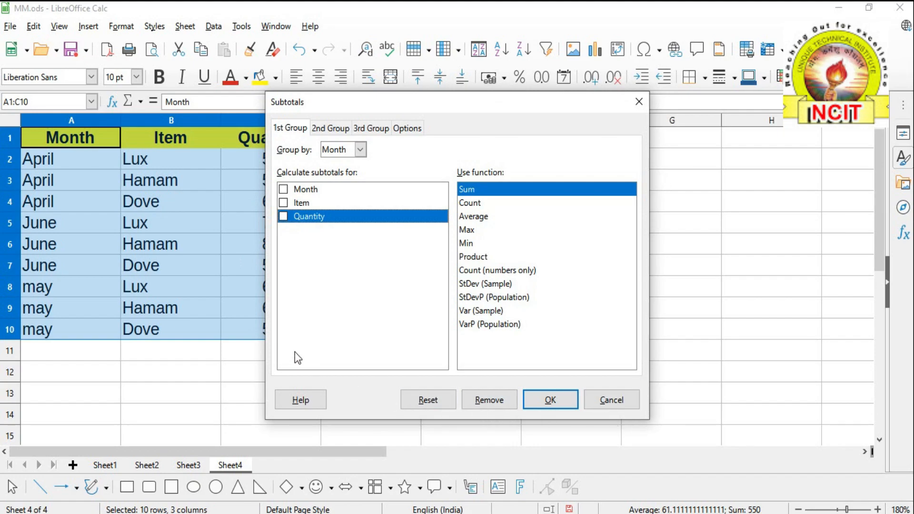
click(361, 149)
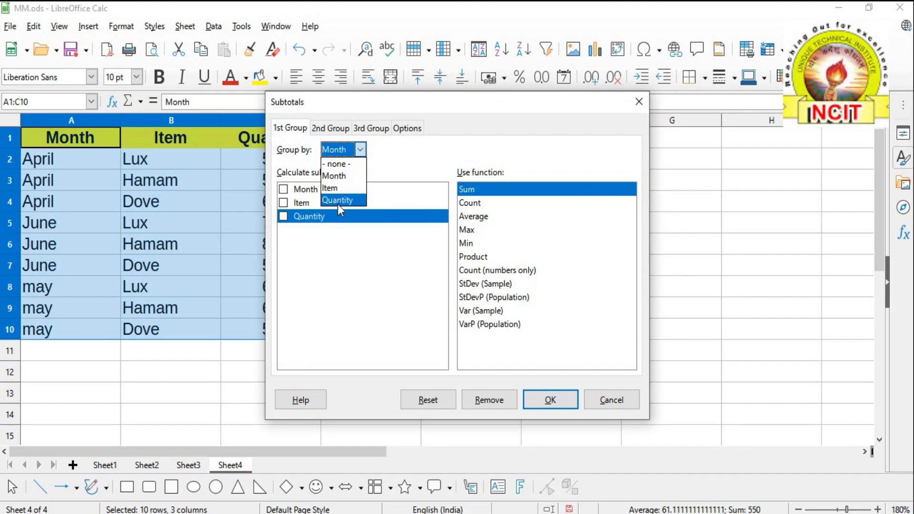
click(349, 179)
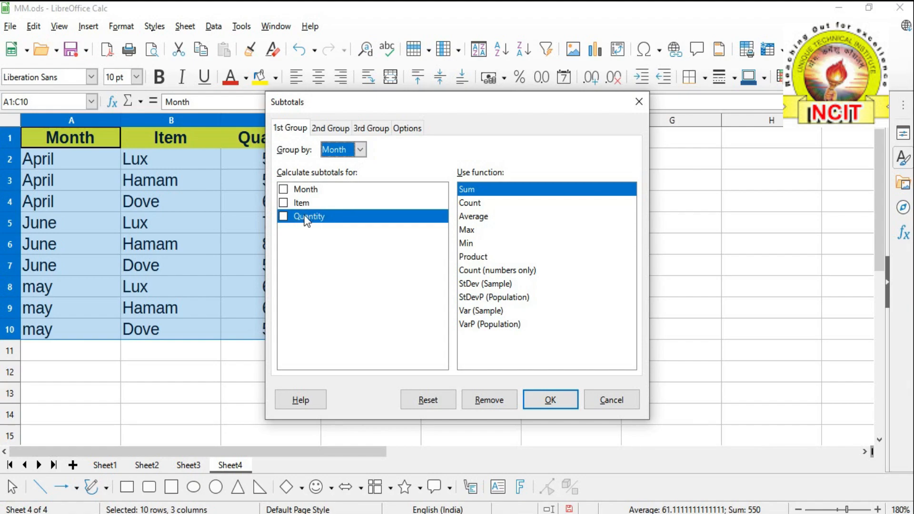
drag(373, 105, 484, 92)
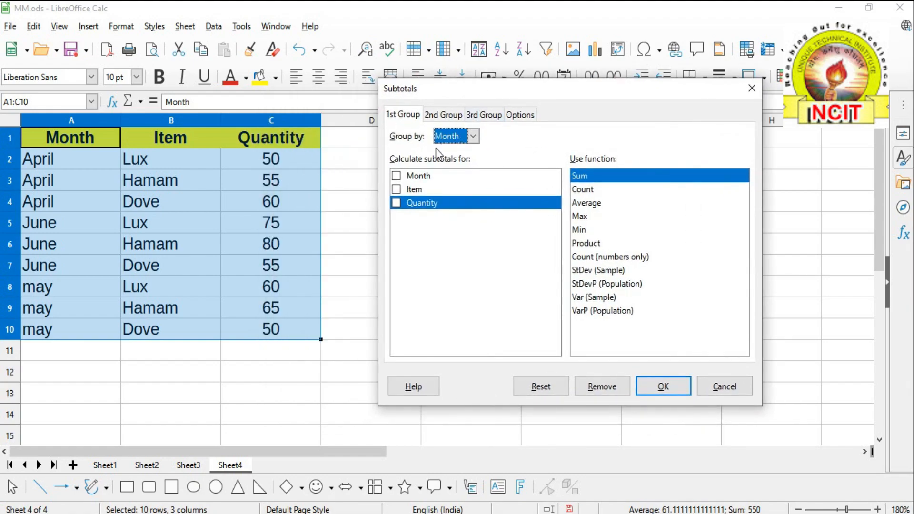
click(397, 202)
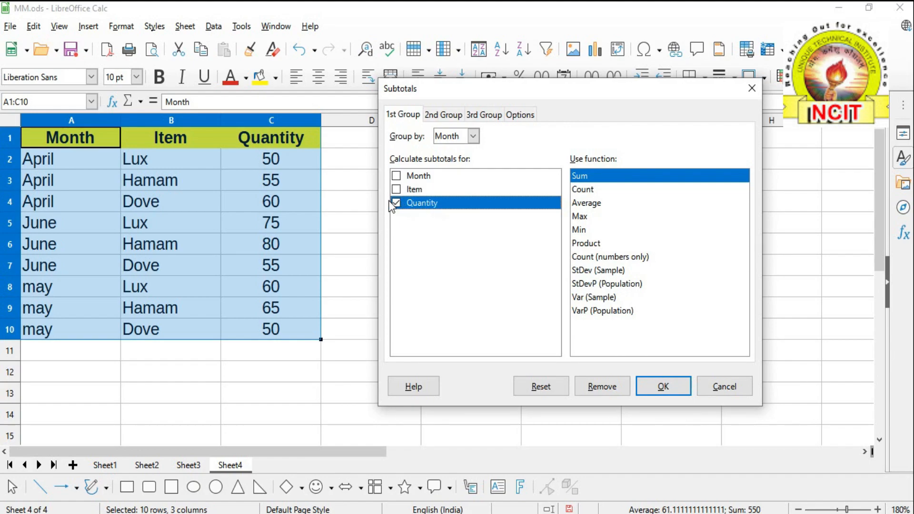
click(663, 387)
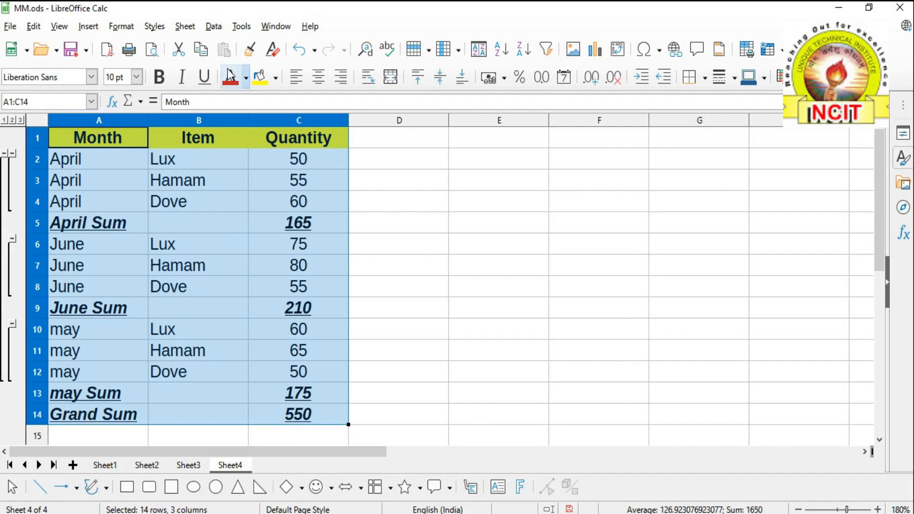
- Remove the Sum subtotals from the monthly item table on Sheet4
click(214, 27)
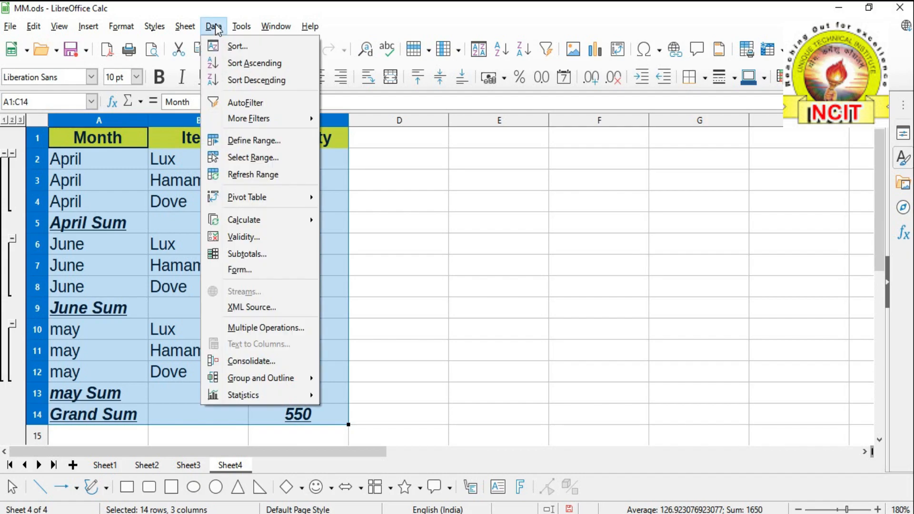
click(248, 253)
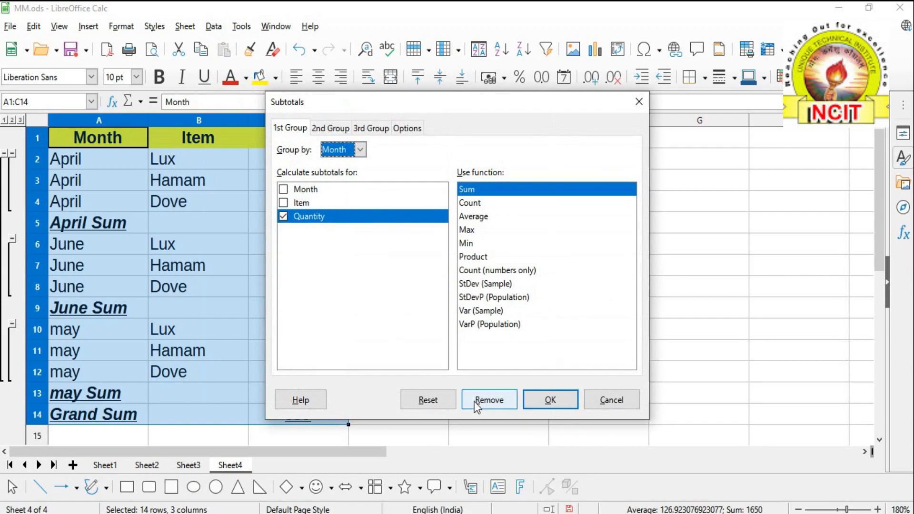
click(478, 405)
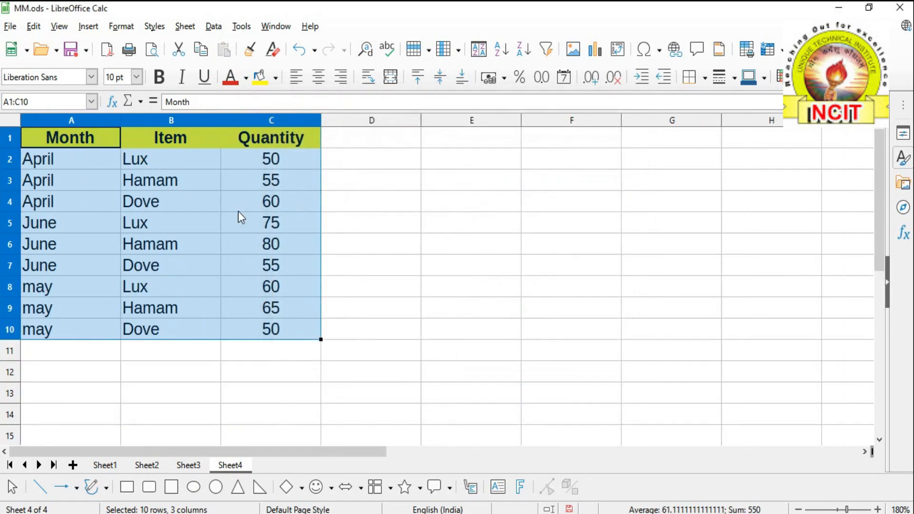
- Add subtotals to the table A1:C10, grouped by Month and using the Max function on Quantity
click(214, 27)
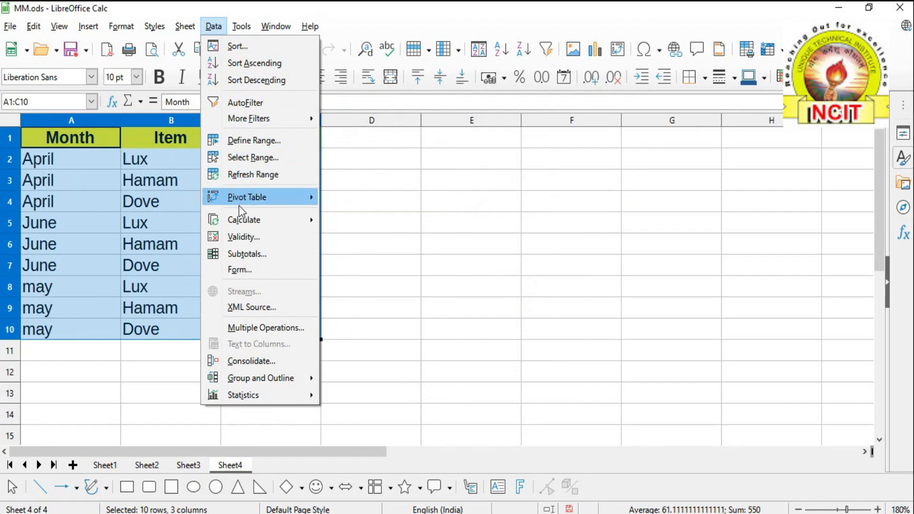
click(248, 254)
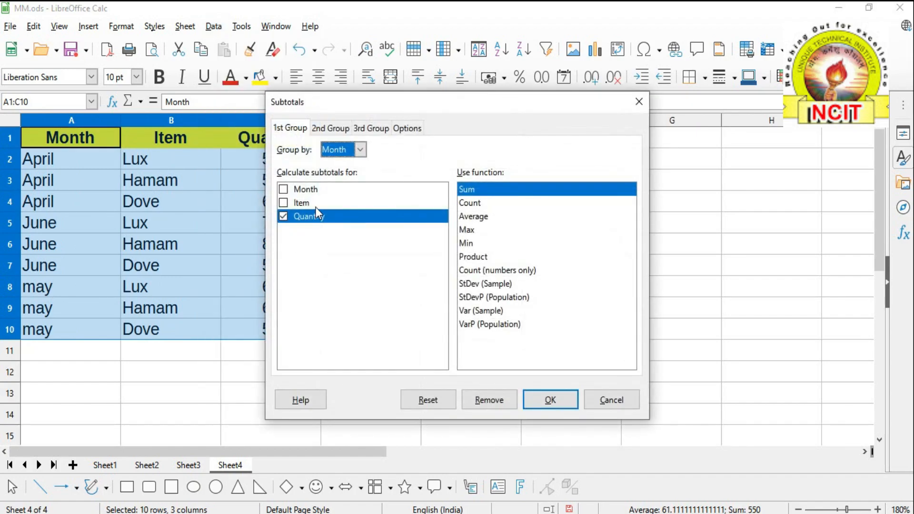
click(468, 231)
drag(460, 102, 587, 88)
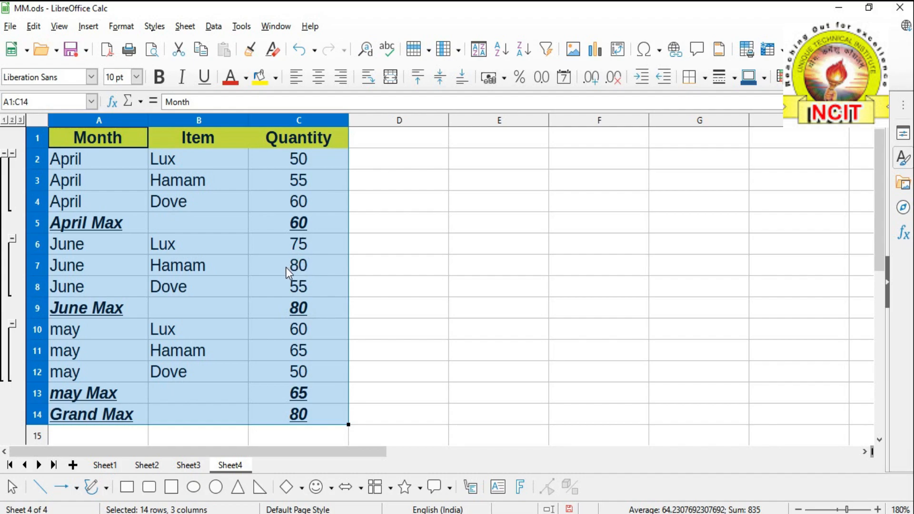
- Remove the Max subtotals from the monthly item table
click(212, 26)
click(257, 257)
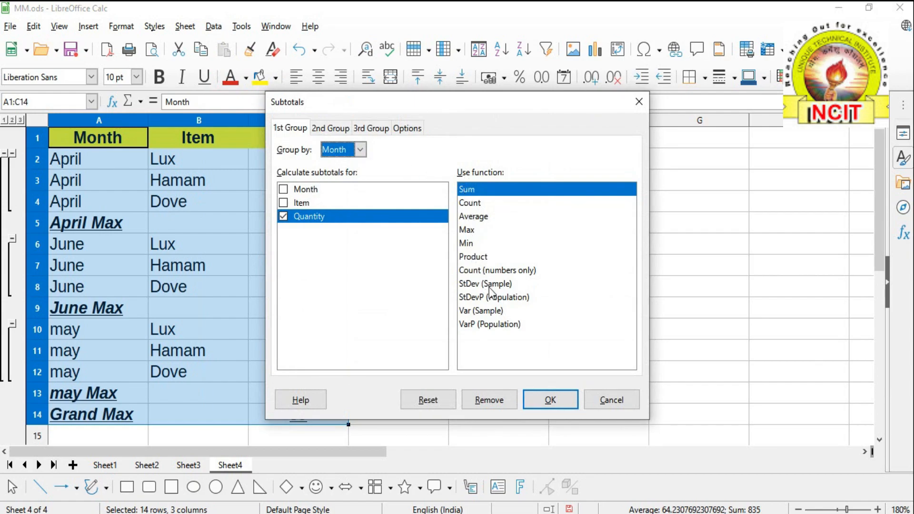
click(501, 398)
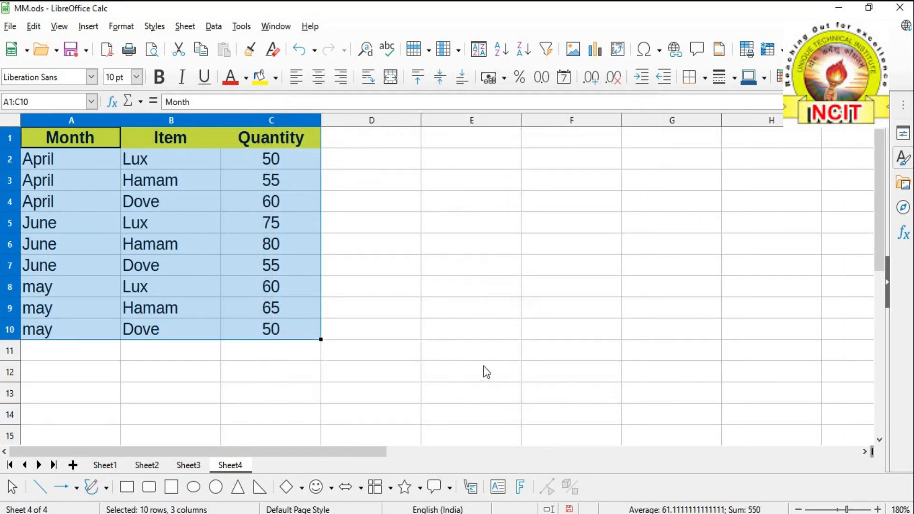
click(213, 27)
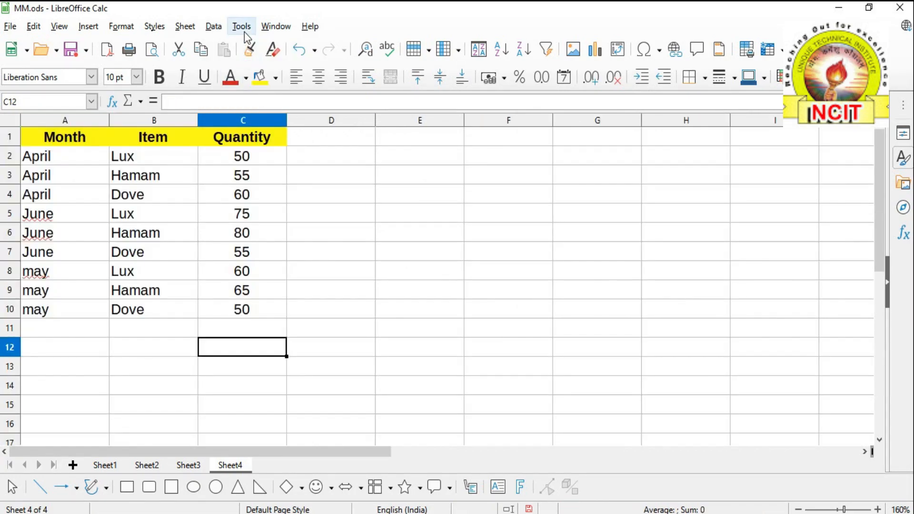
click(213, 27)
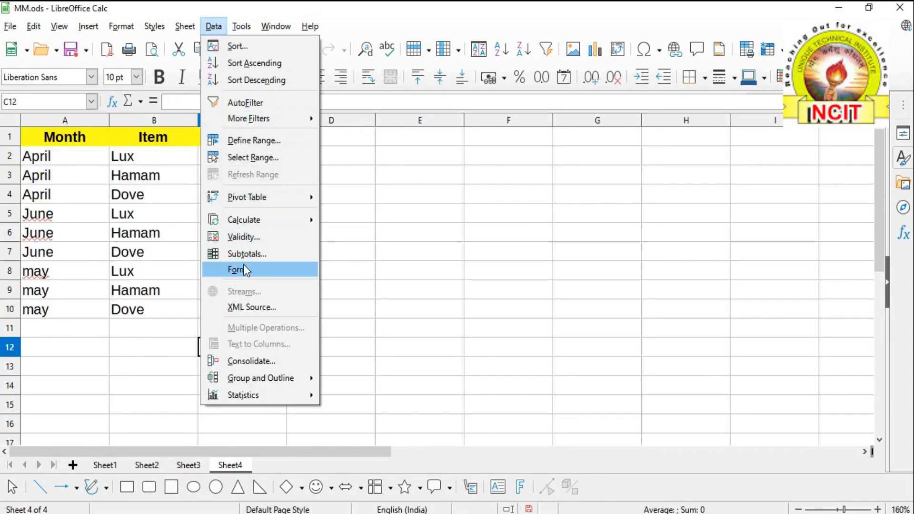
click(408, 267)
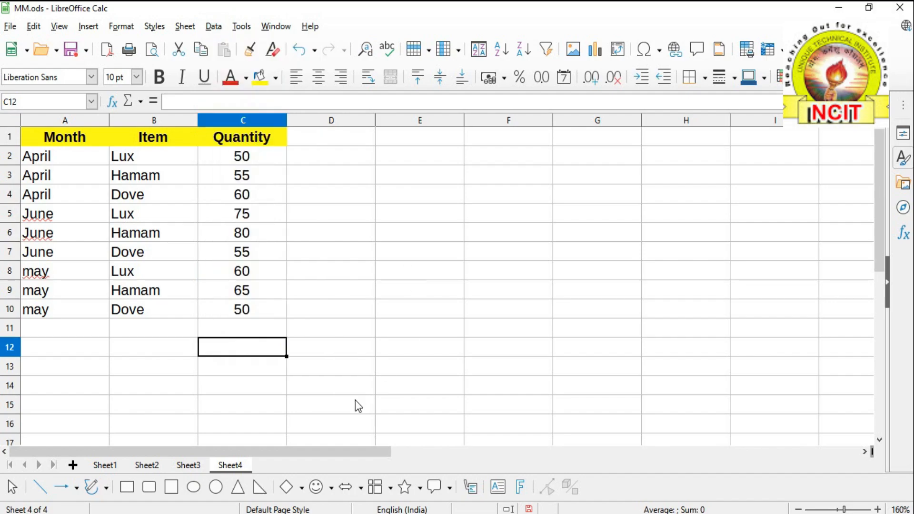
- Open the data form for the student marks table A1:H8 on Sheet3, placed clear of the name column
click(191, 465)
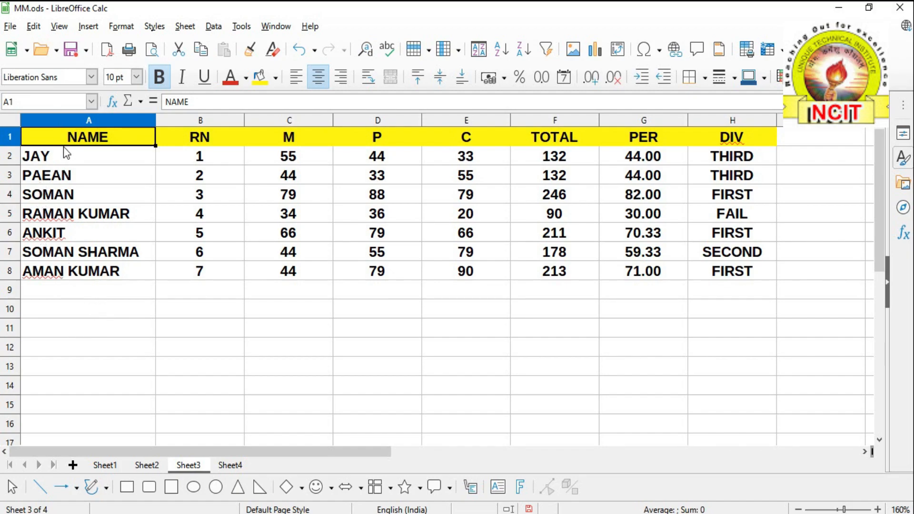
drag(132, 139, 713, 275)
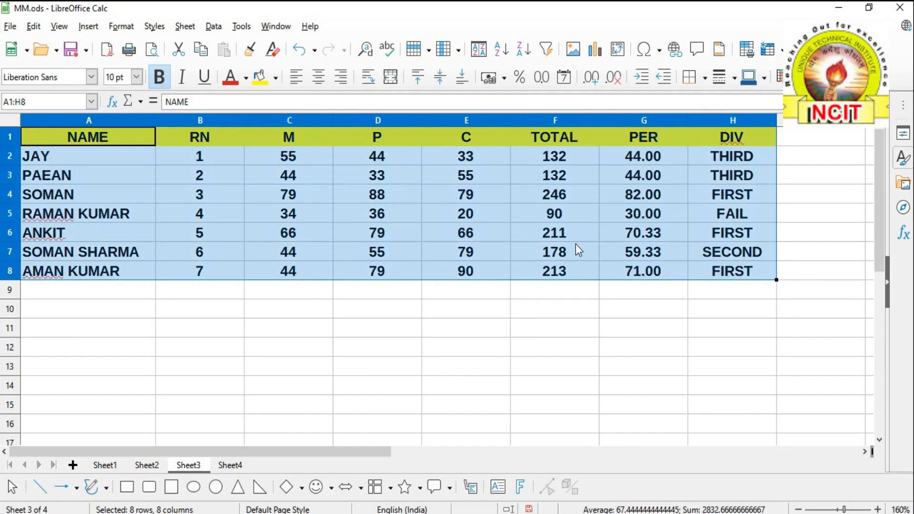
click(219, 29)
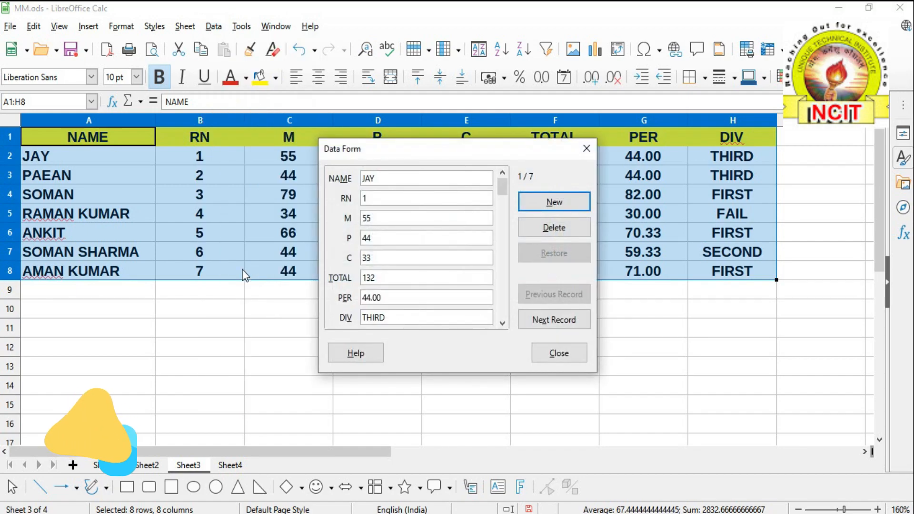
drag(411, 151, 576, 142)
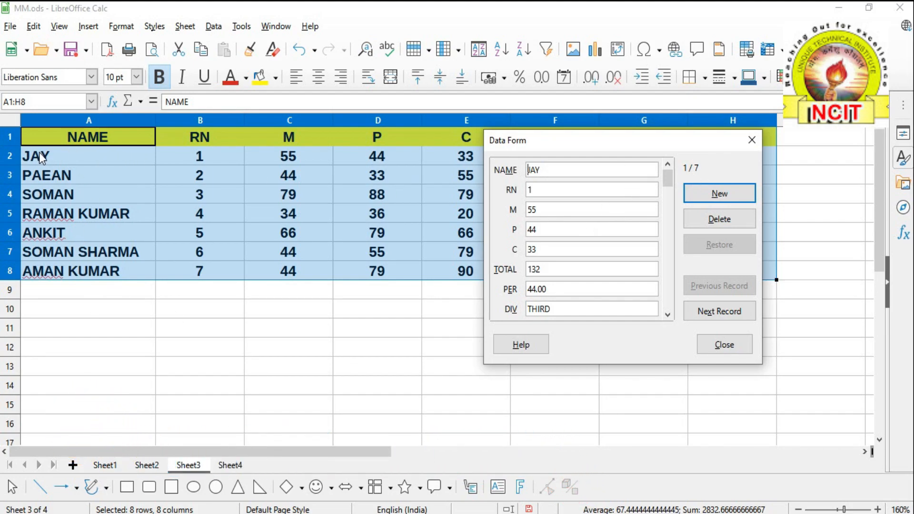
- Browse the student records in the data form, going forward to the fifth record and back to the fourth
click(727, 314)
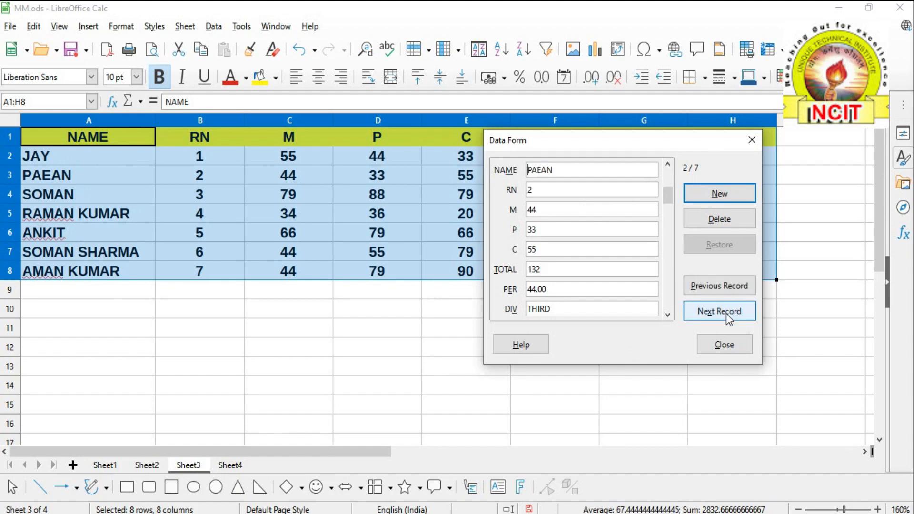
click(727, 313)
click(727, 313)
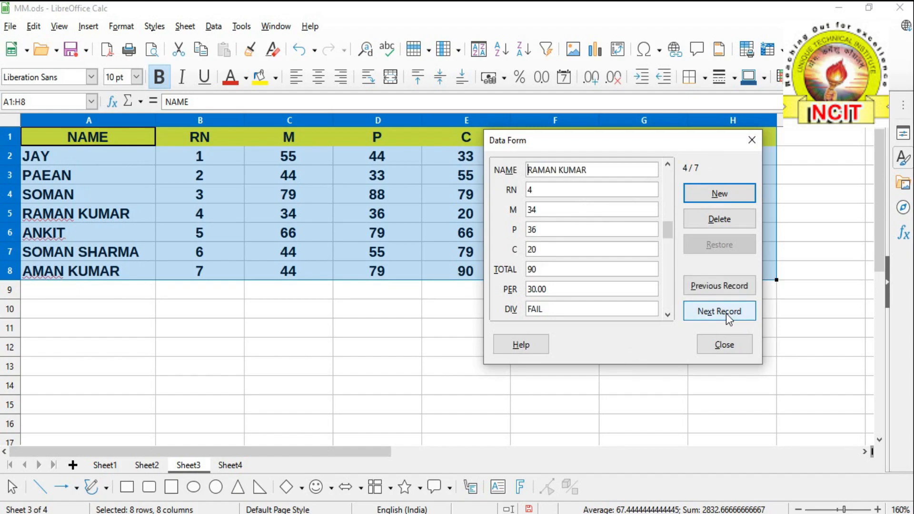
click(726, 313)
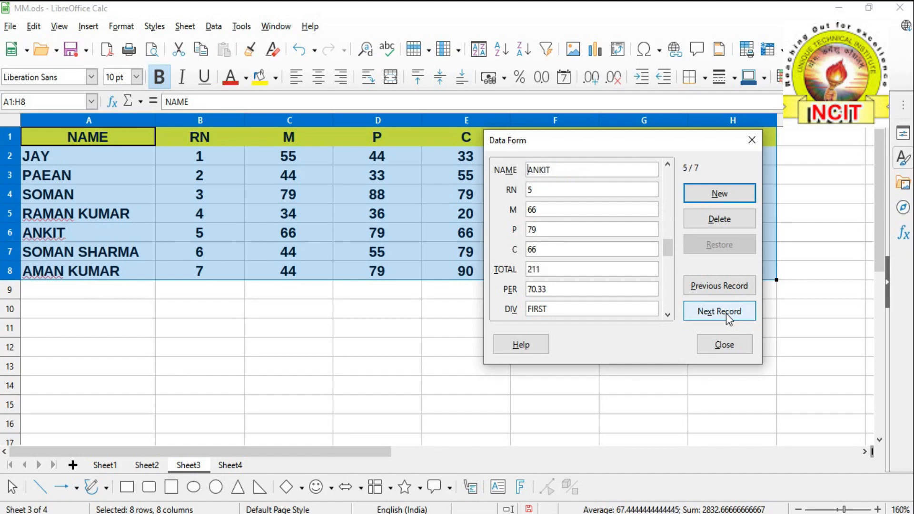
click(726, 292)
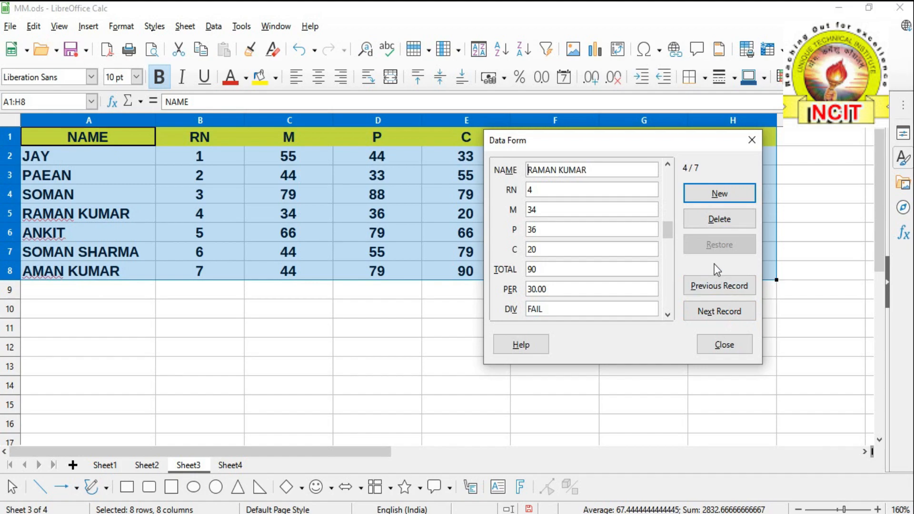
- Add a new record through the data form with the student's name, RN 8, M 55, P 85 and C 74
click(715, 199)
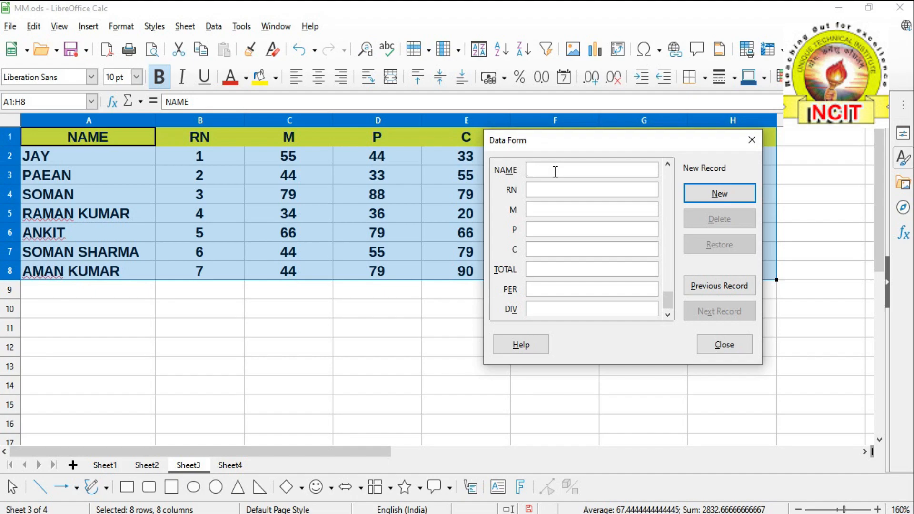
text(SANAJ)
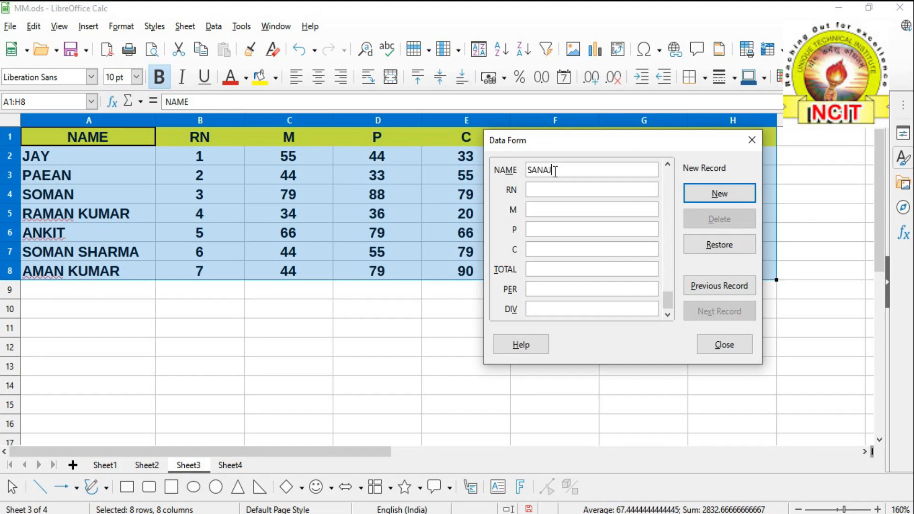
text(Y)
click(545, 195)
text(8)
click(543, 208)
text(55)
click(543, 230)
text(85)
click(543, 249)
text(74)
click(713, 196)
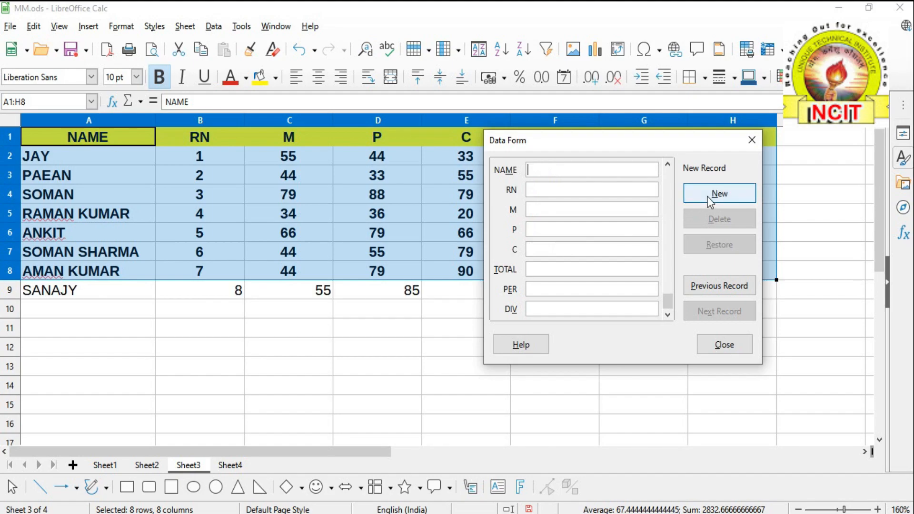
- Go back to the record with RN 7, delete it through the data form and close the form
drag(631, 143, 721, 191)
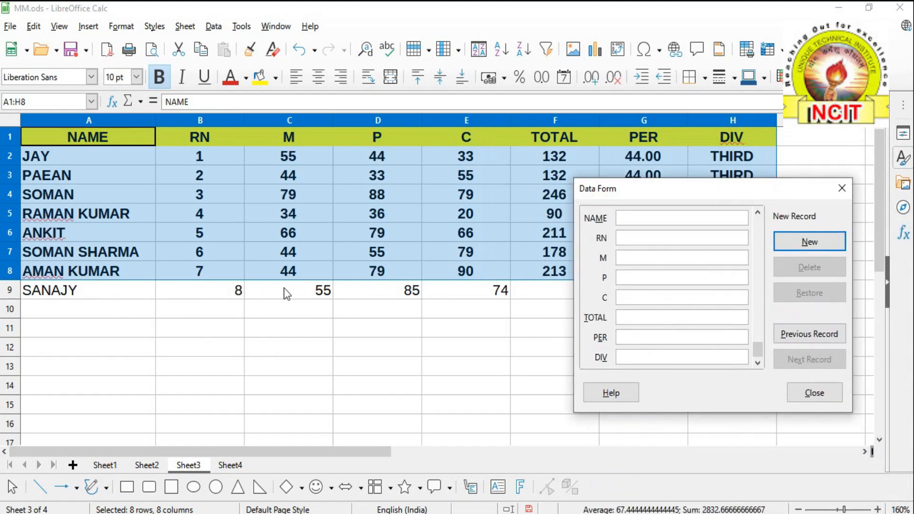
drag(639, 197, 580, 125)
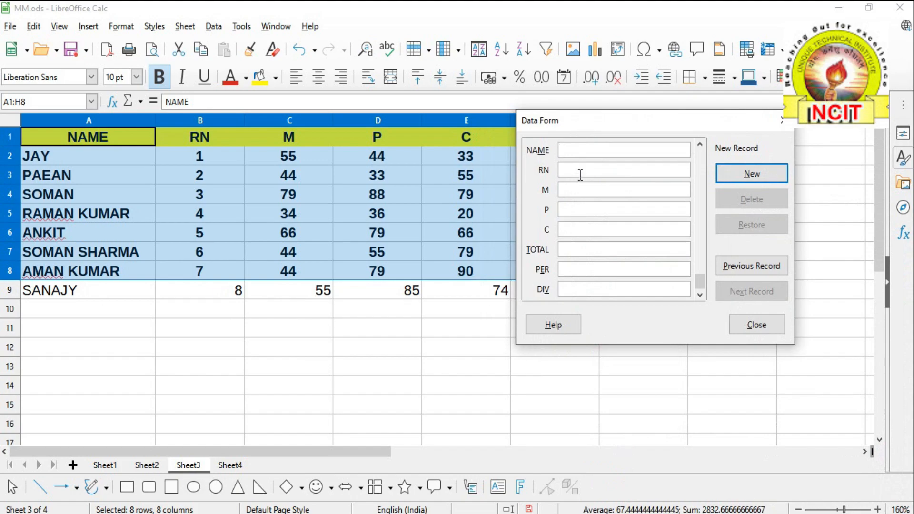
click(740, 274)
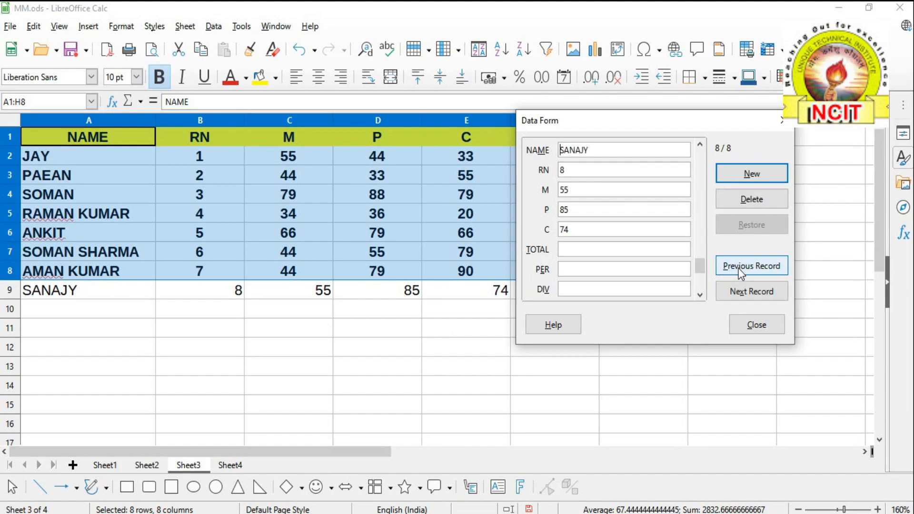
click(740, 267)
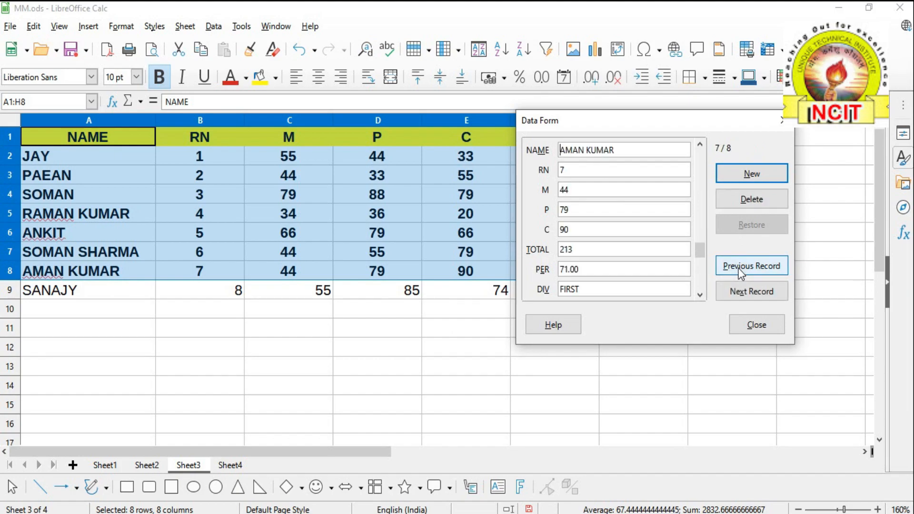
click(751, 201)
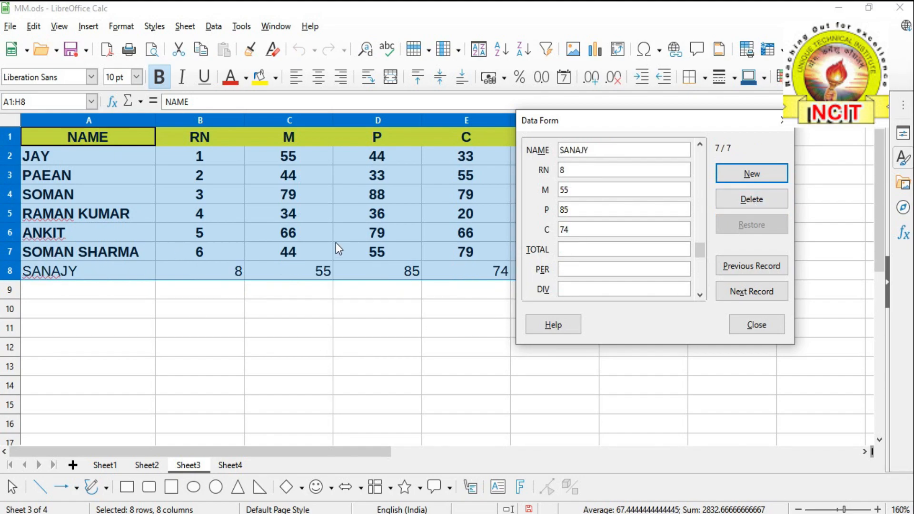
click(782, 120)
click(215, 30)
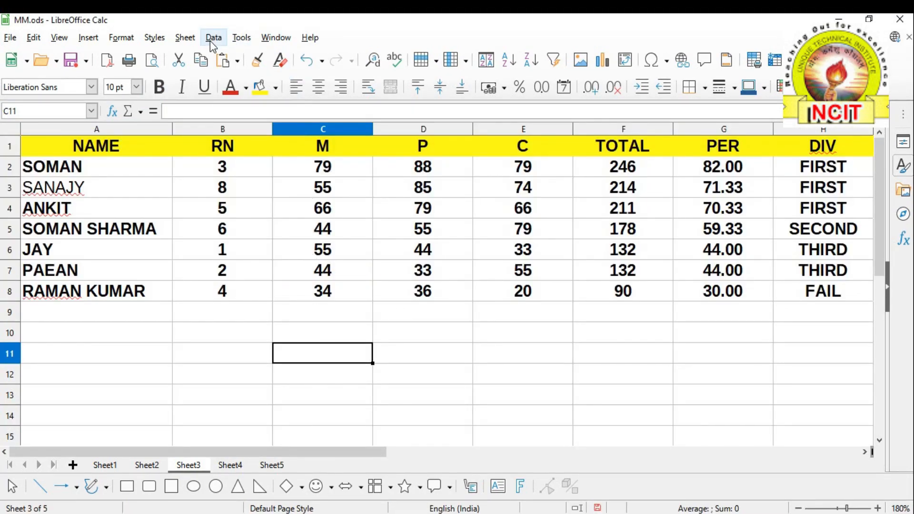
click(213, 37)
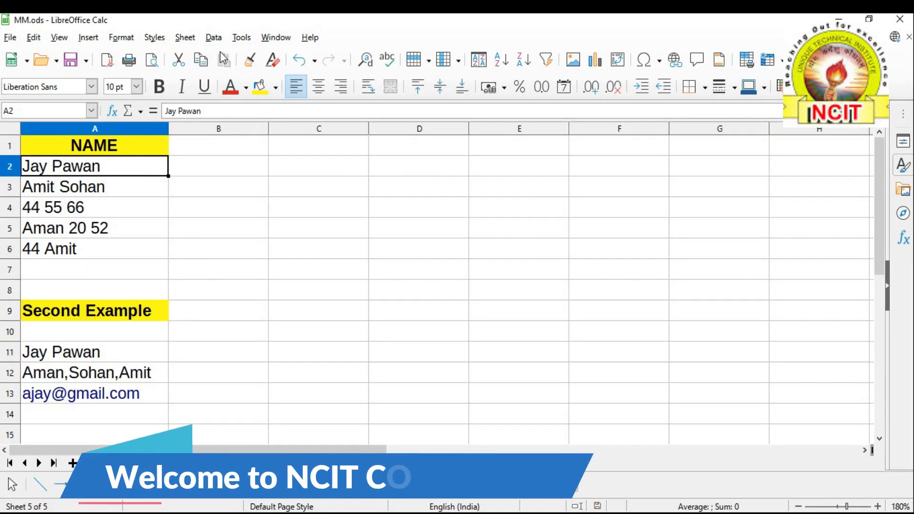
click(215, 39)
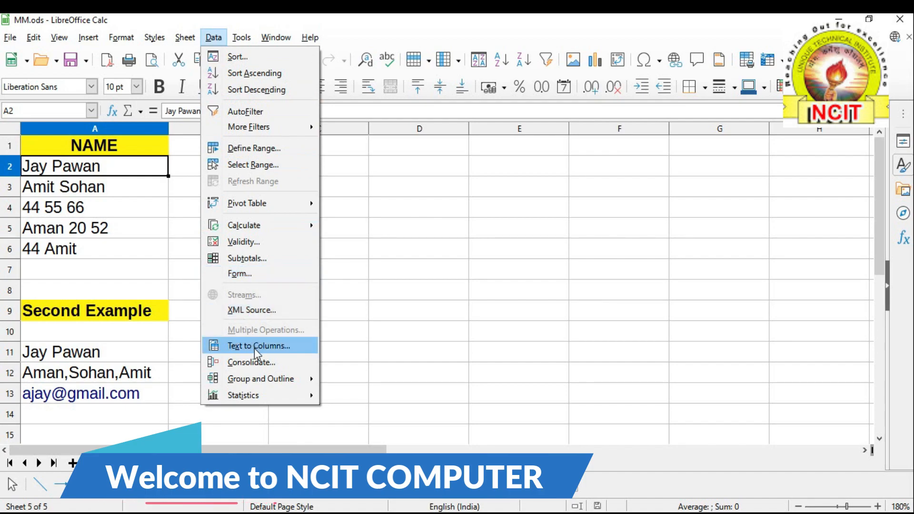
click(346, 285)
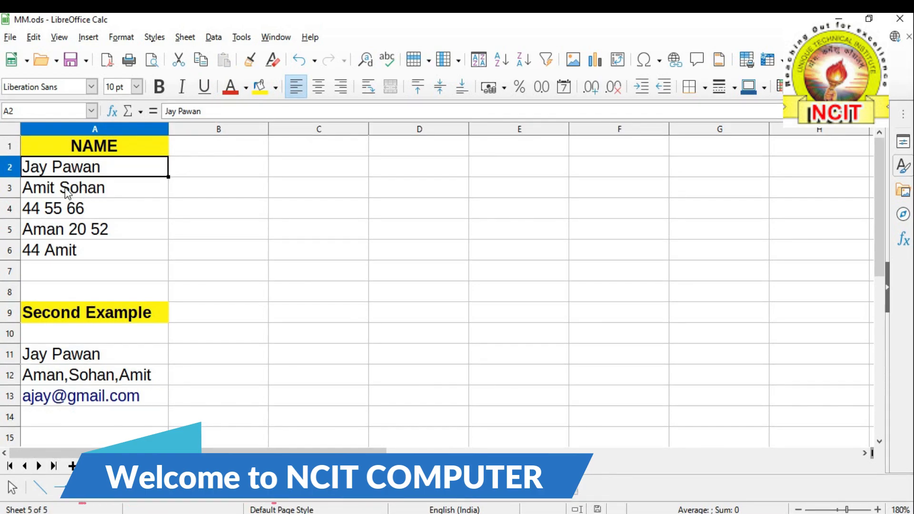
- Try splitting the text in cell A2 at the space with Text to Columns, and undo the split
click(878, 510)
click(878, 510)
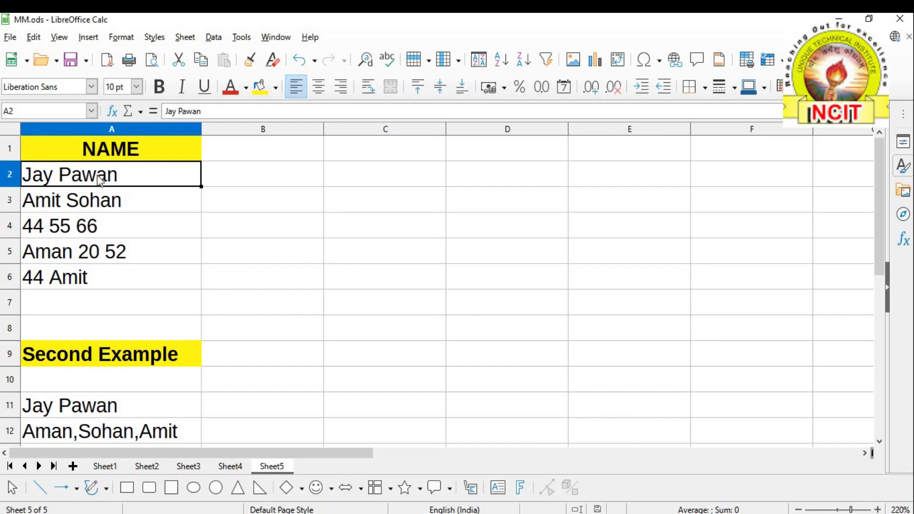
click(214, 37)
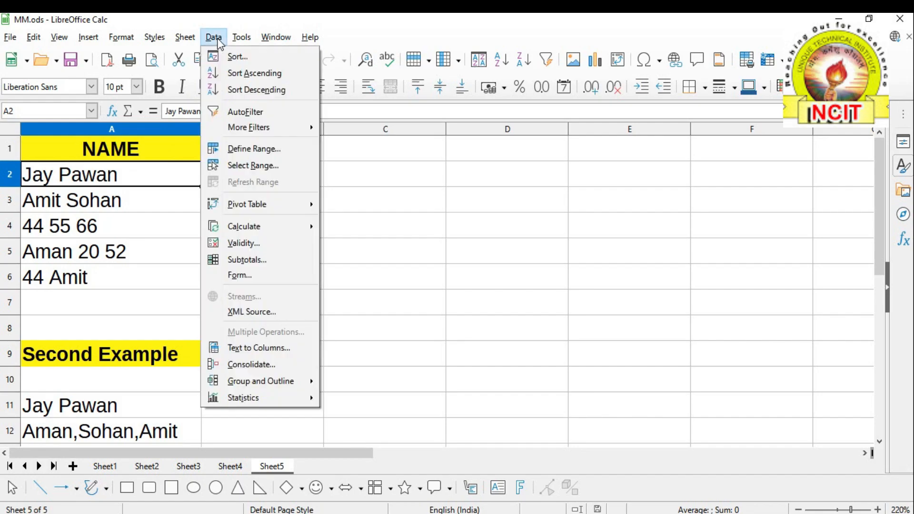
click(258, 349)
drag(318, 86, 323, 54)
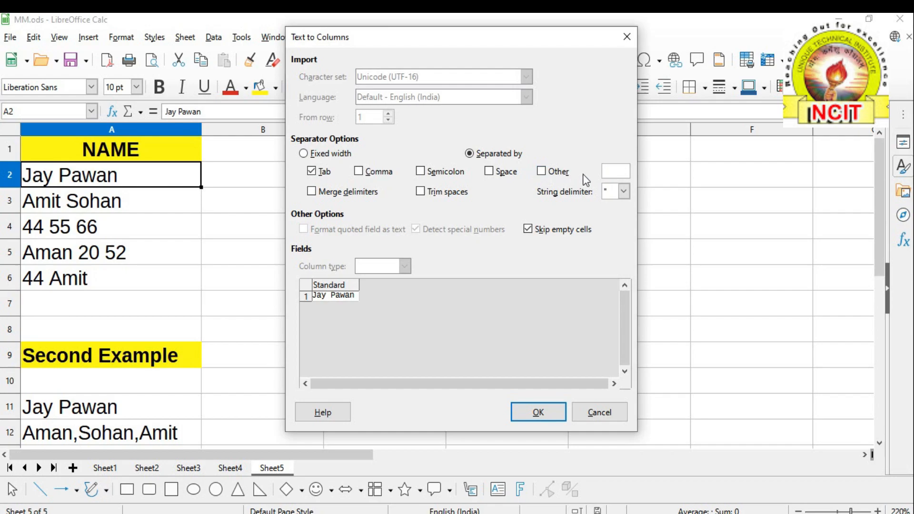
click(613, 174)
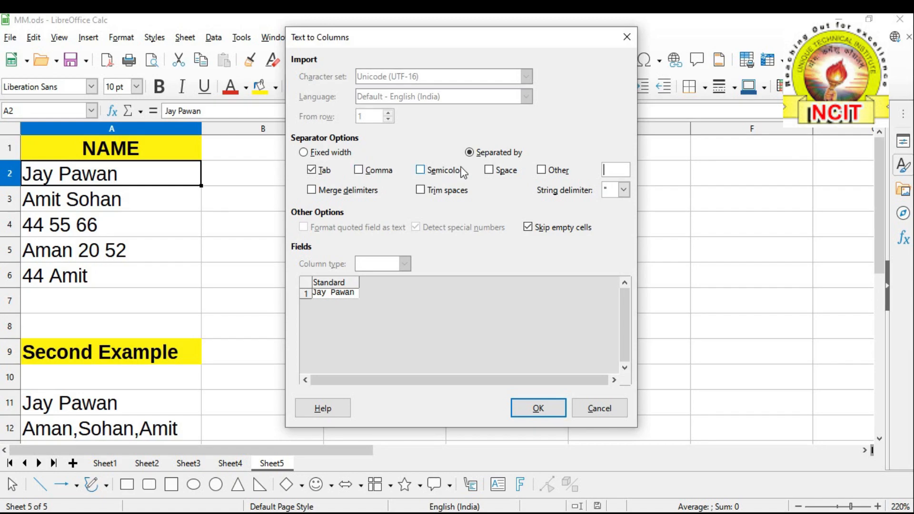
click(489, 170)
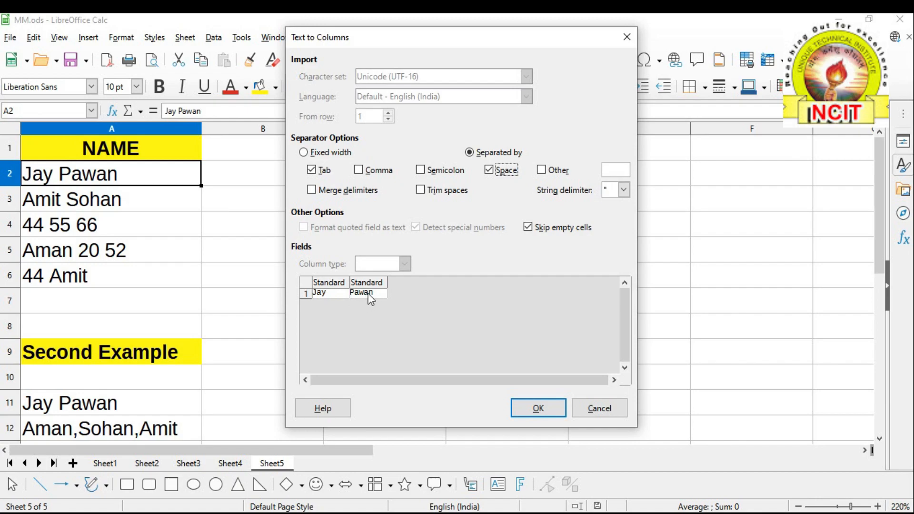
click(490, 170)
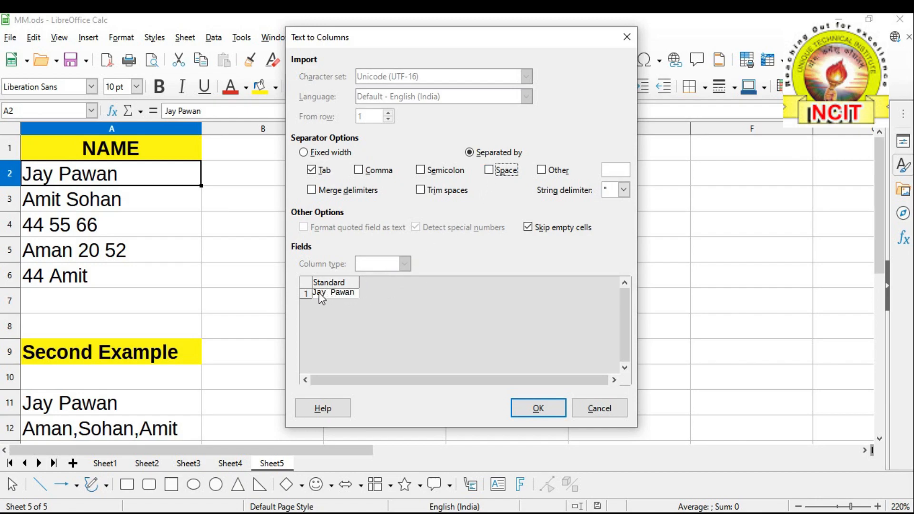
click(491, 171)
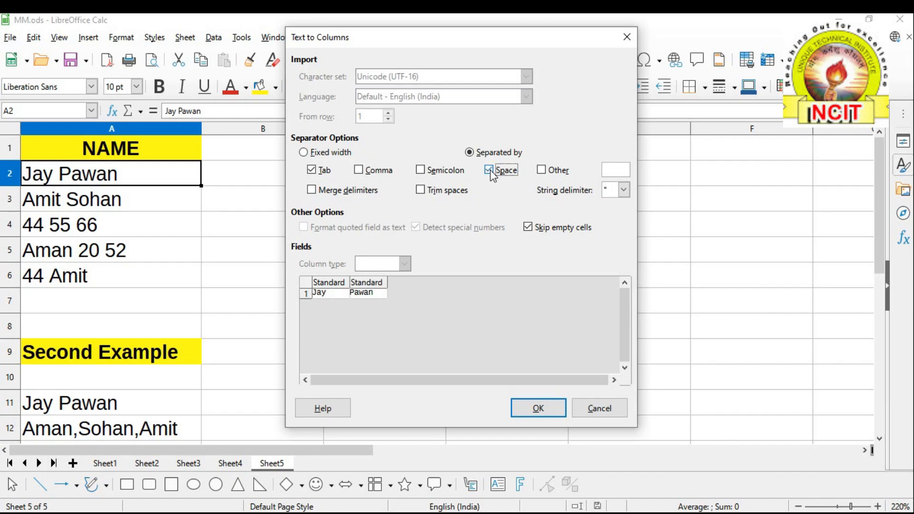
click(538, 409)
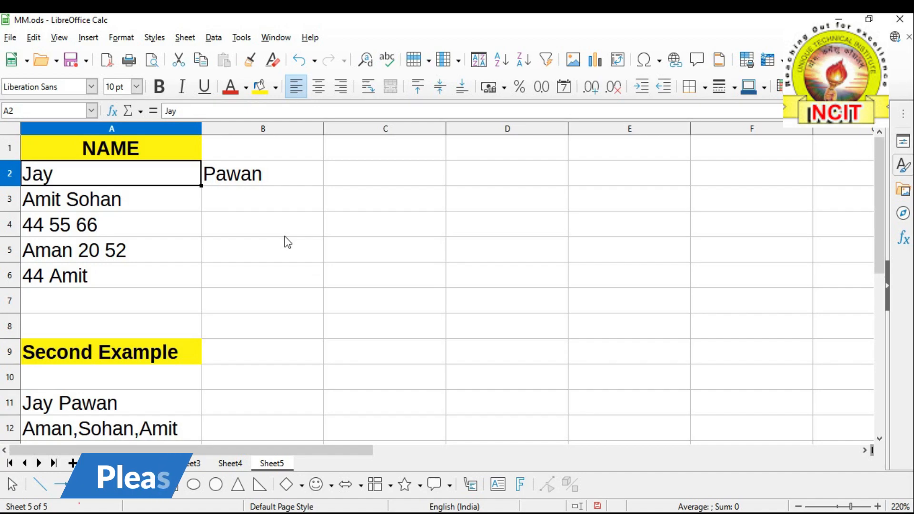
key(ctrl+z)
- Split the entries in A2:A6 into separate columns with Text to Columns, using Space as a separator
click(194, 204)
drag(133, 180, 145, 269)
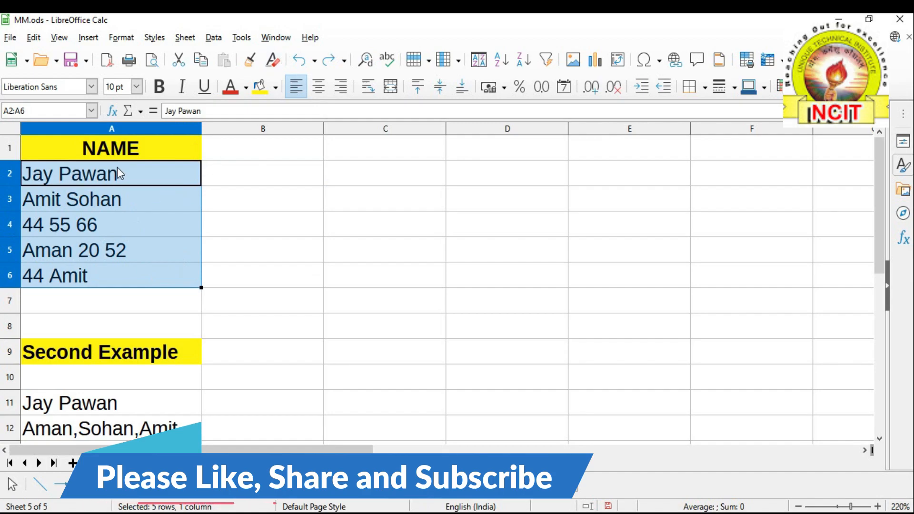
click(213, 37)
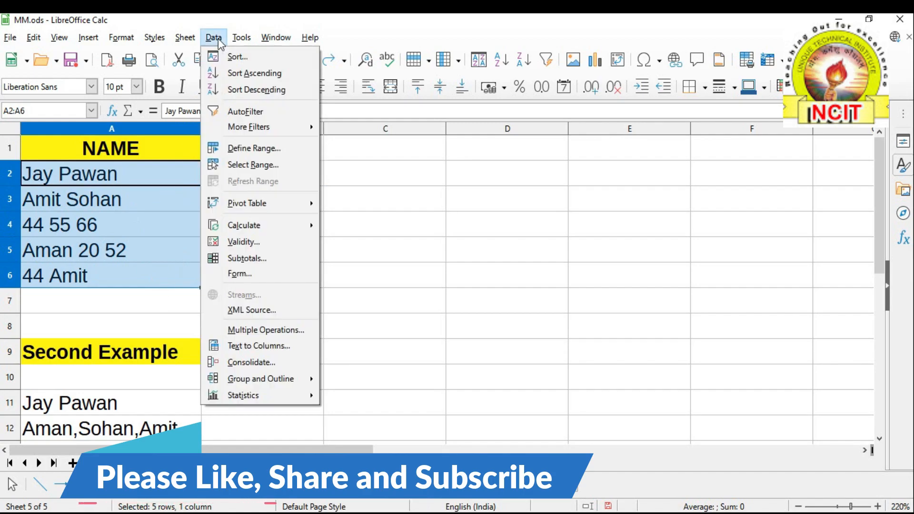
click(255, 346)
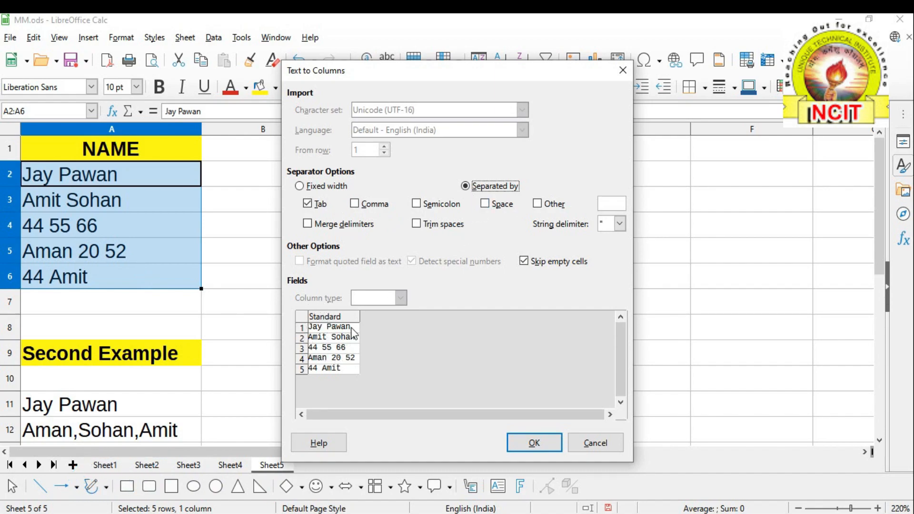
click(484, 207)
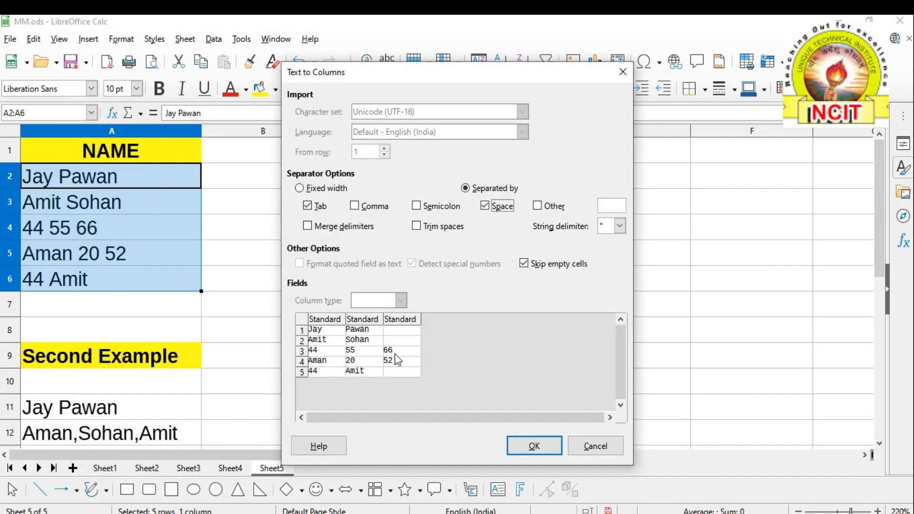
click(535, 446)
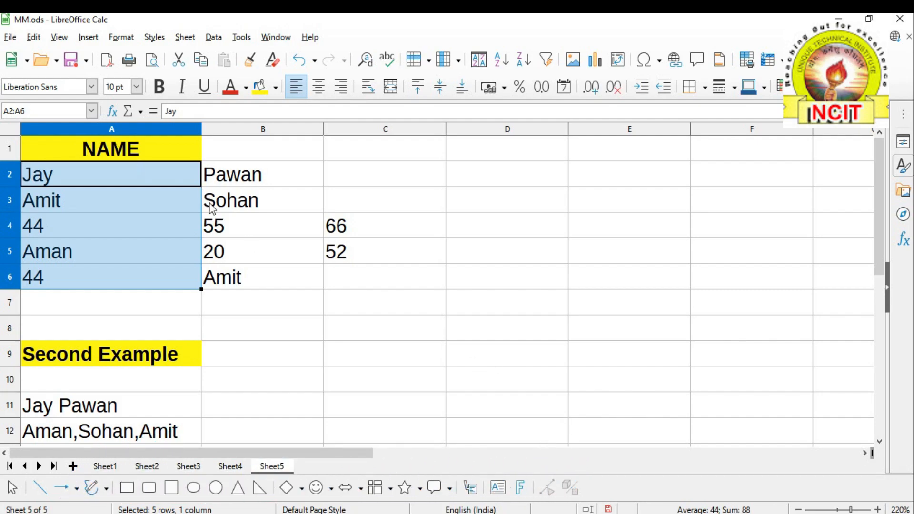
- Split the Second Example entries in A11:A13 into columns with Text to Columns, separating at spaces, commas and the @ sign
scroll(211, 221, down, 2)
scroll(213, 228, down, 1)
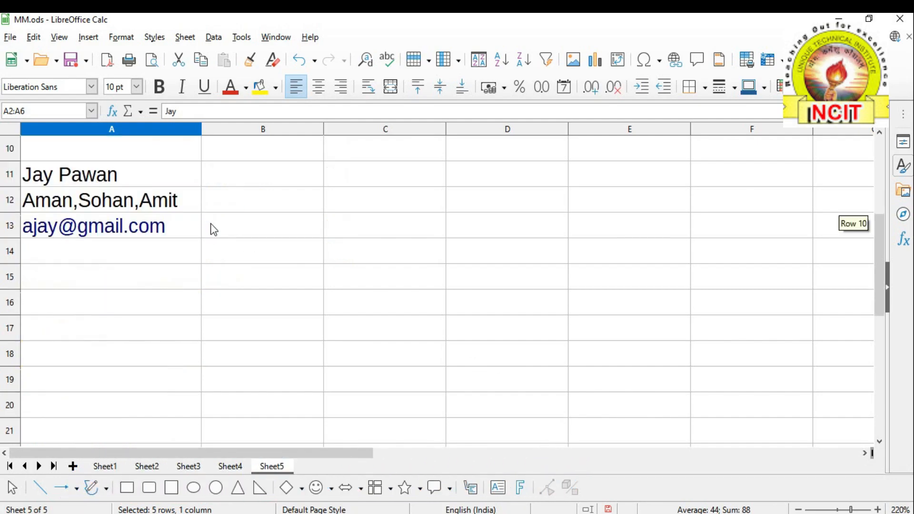
scroll(214, 233, up, 1)
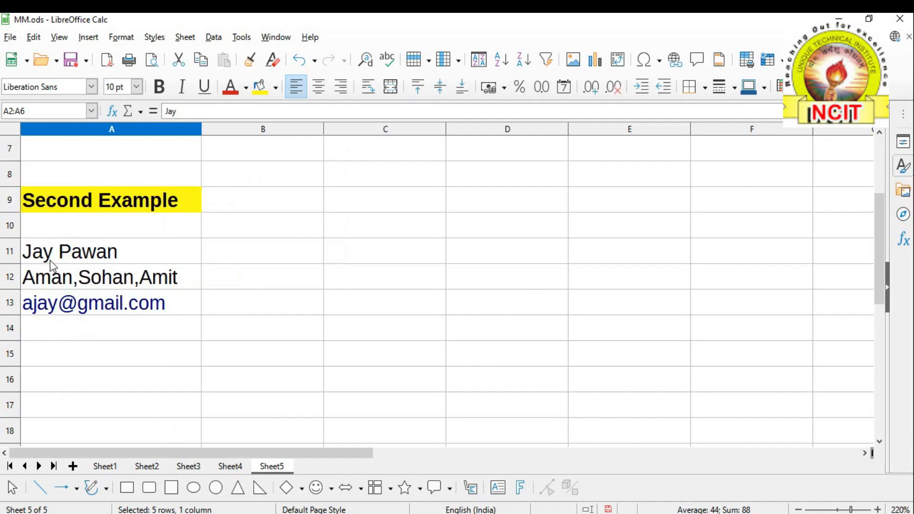
scroll(84, 195, up, 2)
scroll(84, 199, down, 2)
click(68, 251)
drag(68, 251, 82, 309)
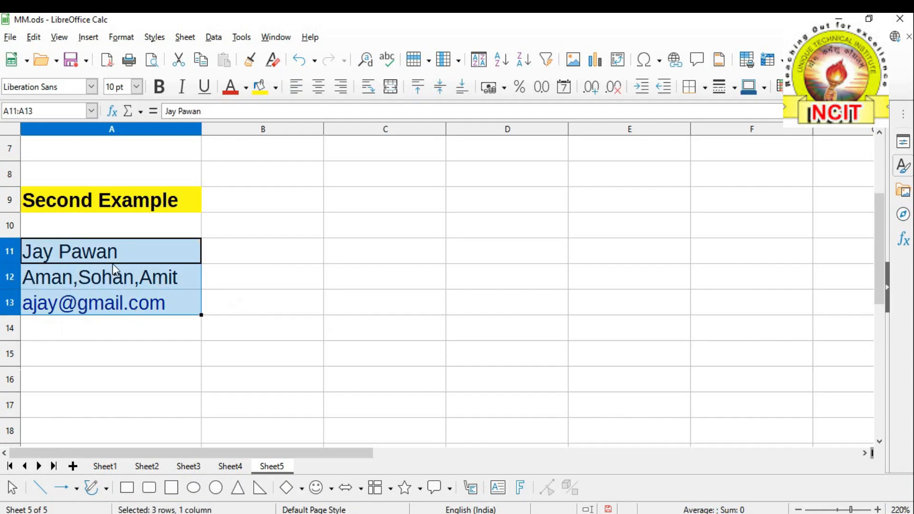
scroll(113, 249, up, 2)
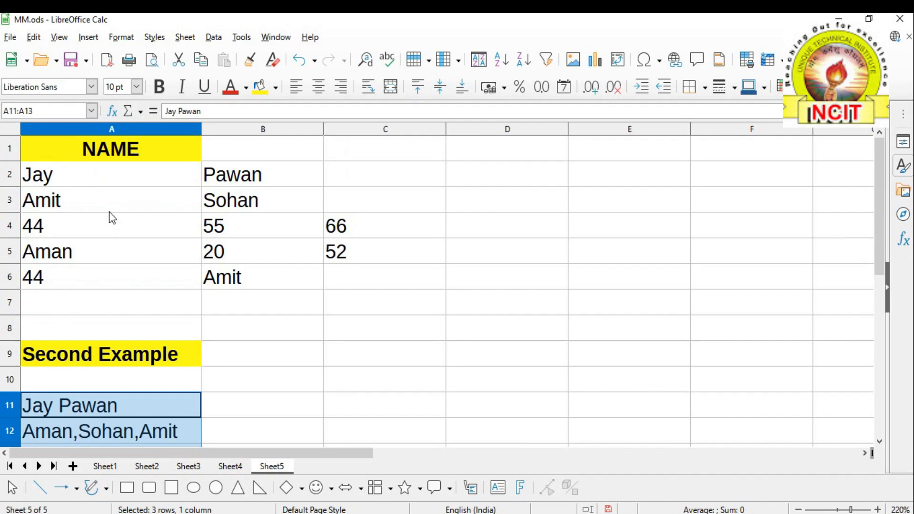
scroll(110, 212, down, 2)
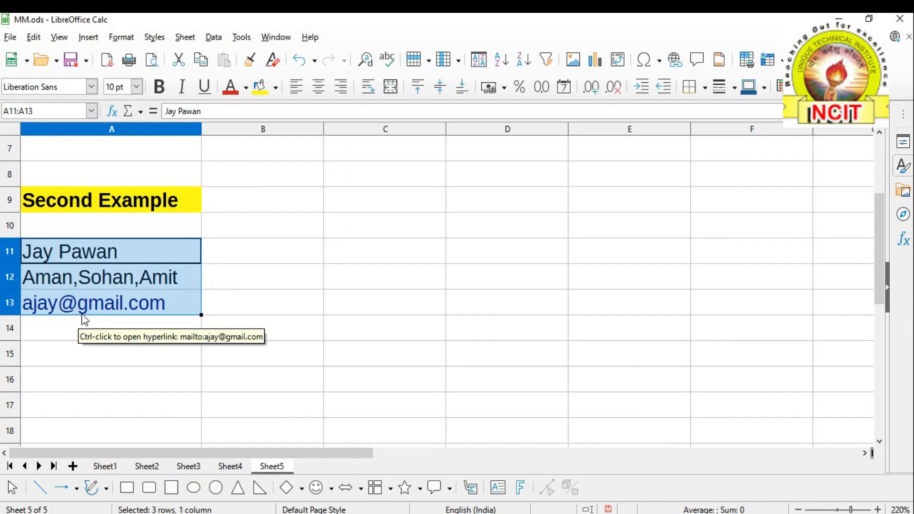
click(215, 38)
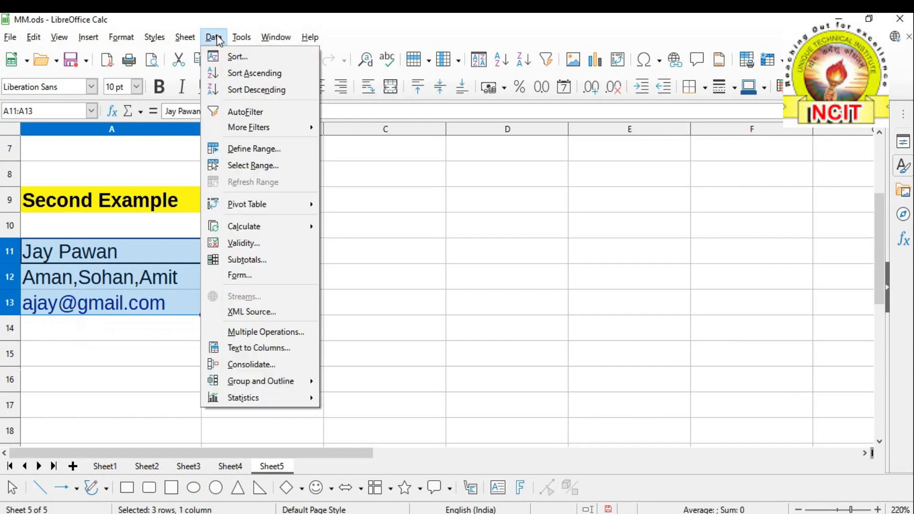
click(250, 349)
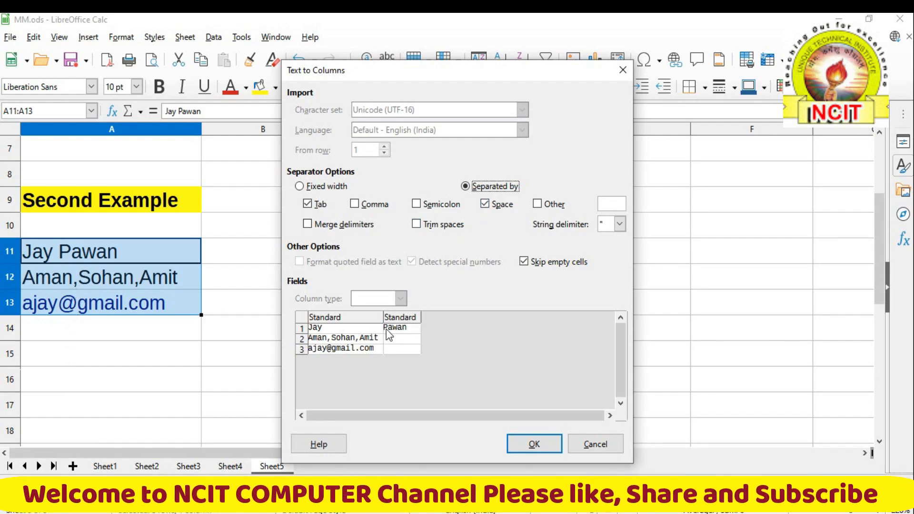
click(355, 204)
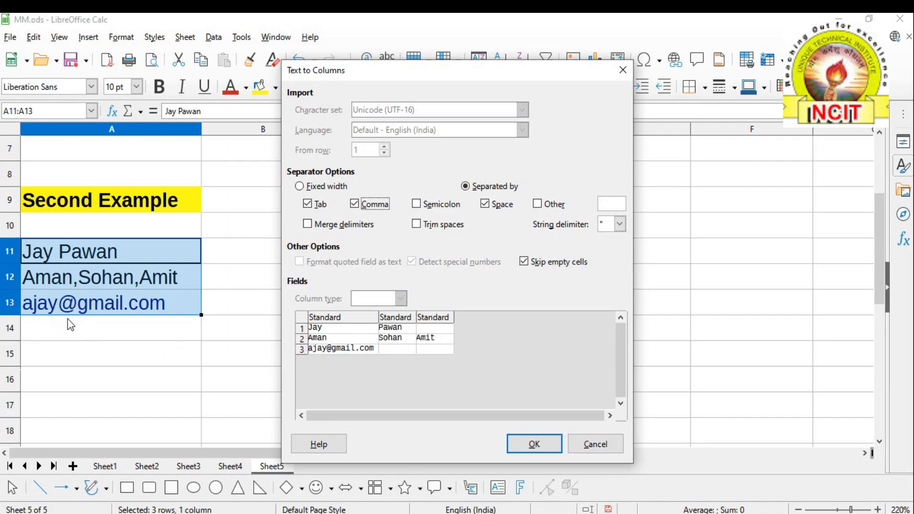
click(539, 203)
text(@)
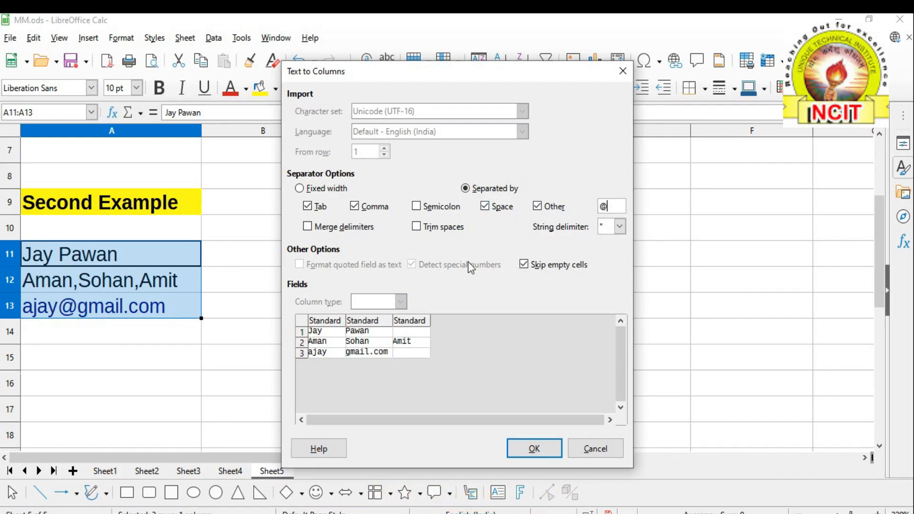
click(546, 455)
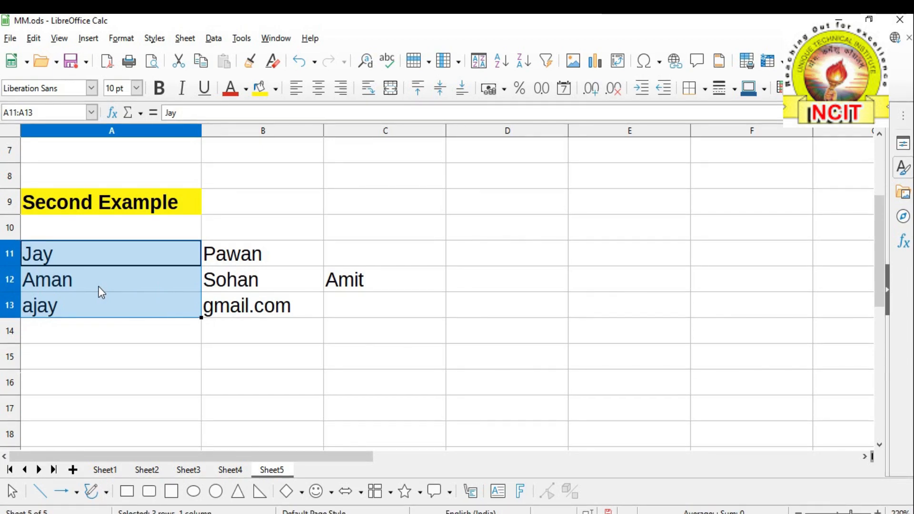
click(78, 310)
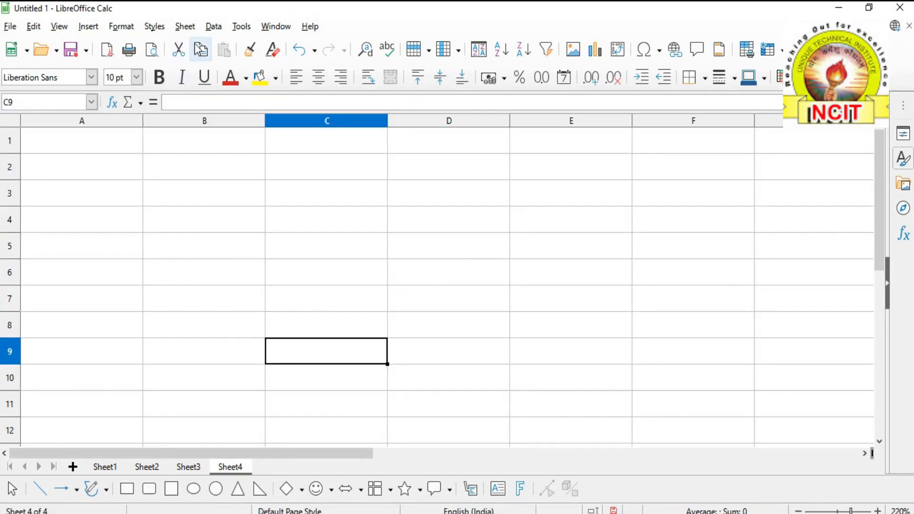
click(213, 37)
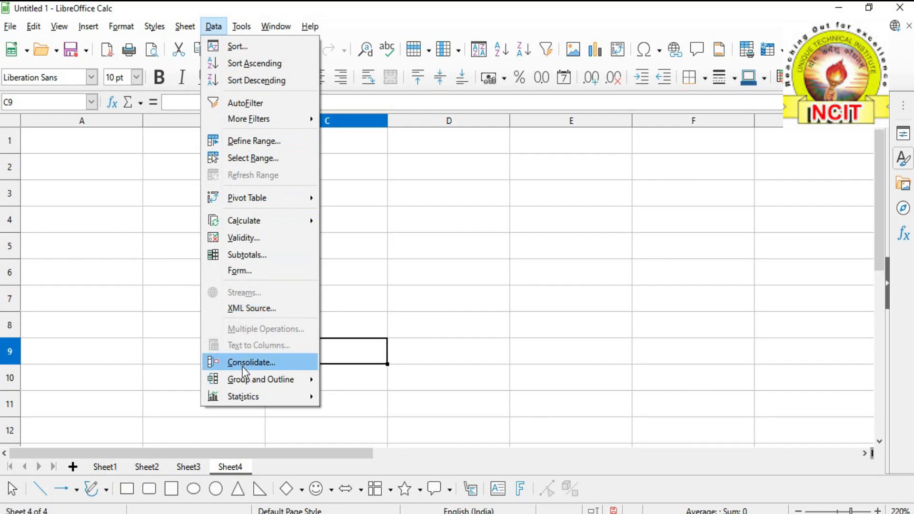
click(382, 334)
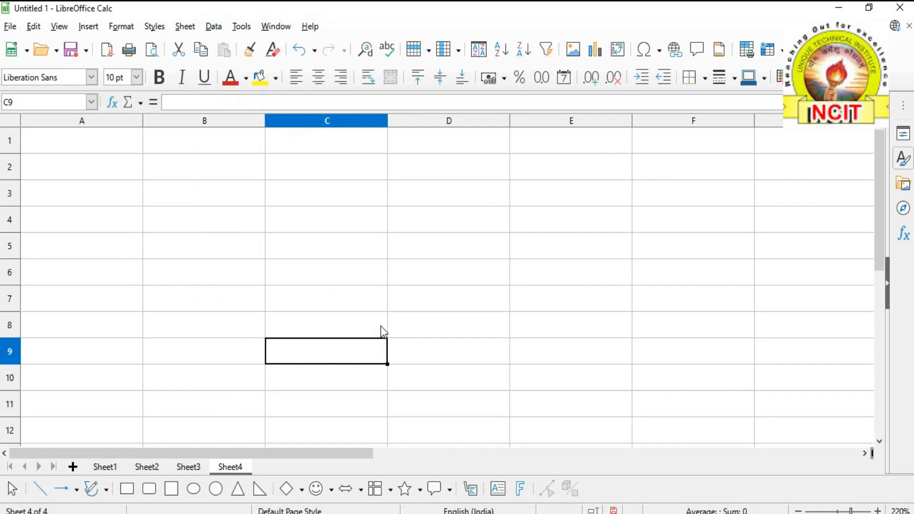
click(382, 332)
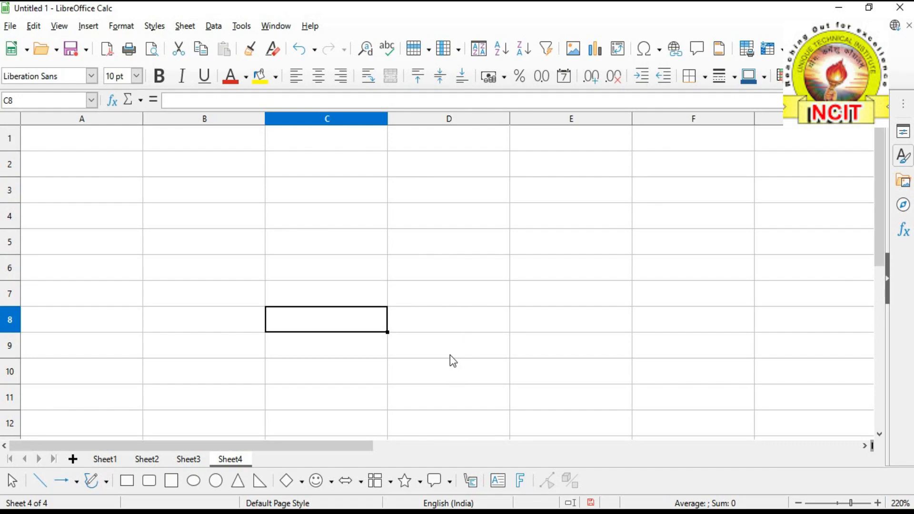
click(383, 334)
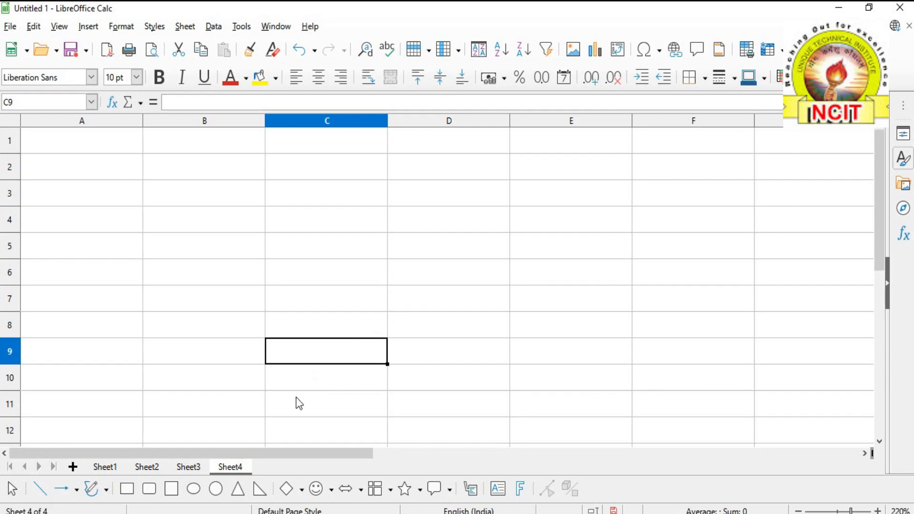
- Enter 1000 in cell D7 of Sheet1 and 2000 in cell D7 of Sheet2
click(113, 468)
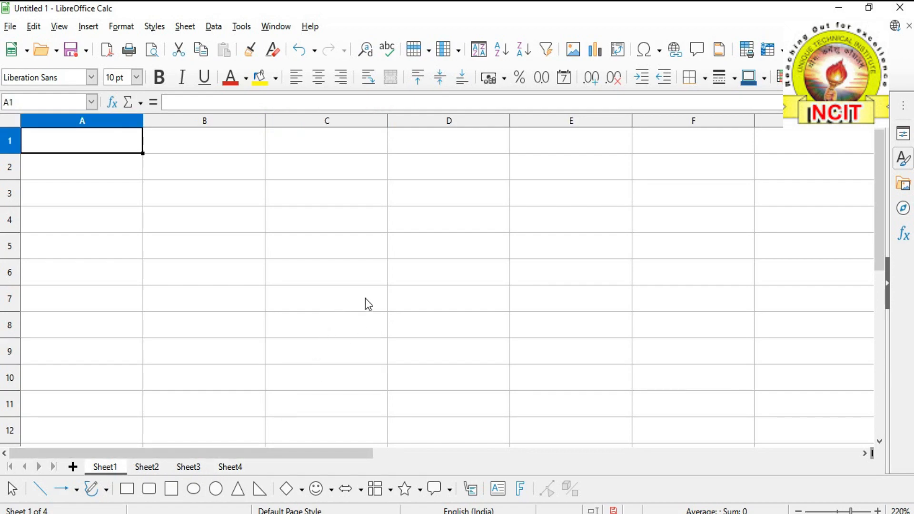
click(423, 300)
text(1000)
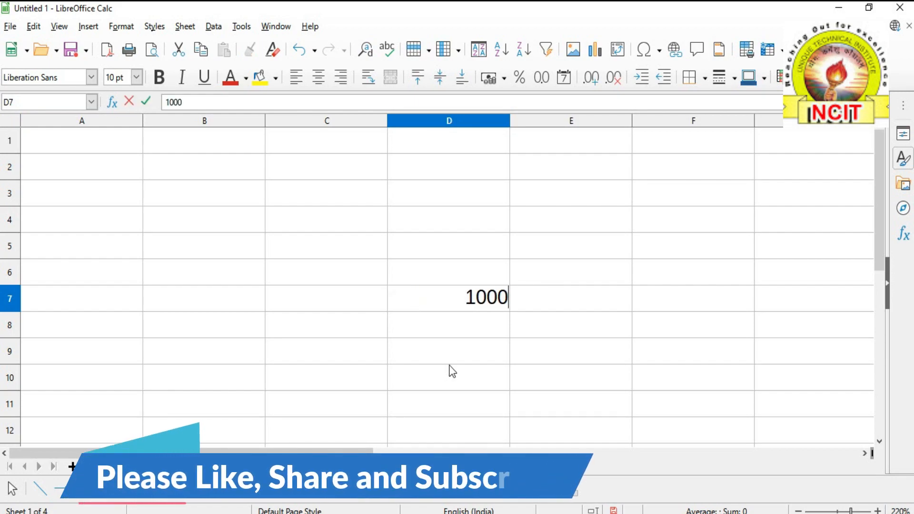
click(450, 371)
click(149, 467)
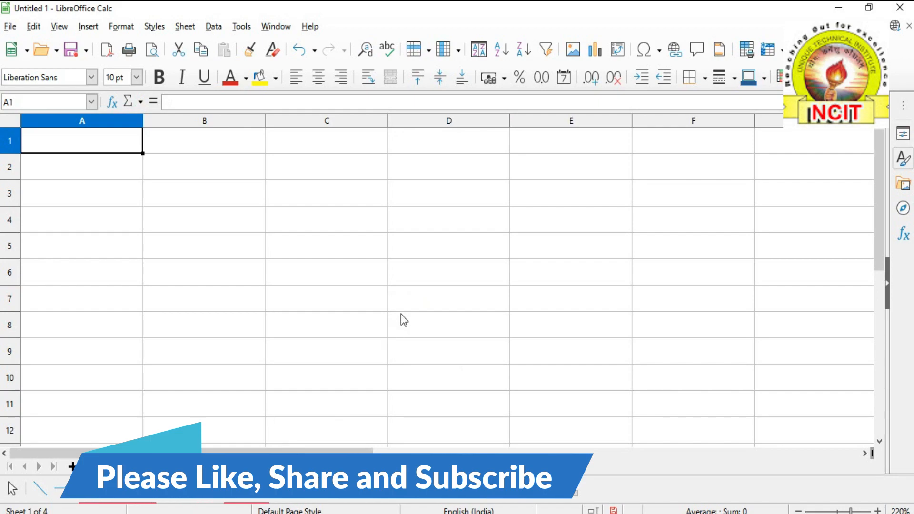
click(404, 306)
text(2000)
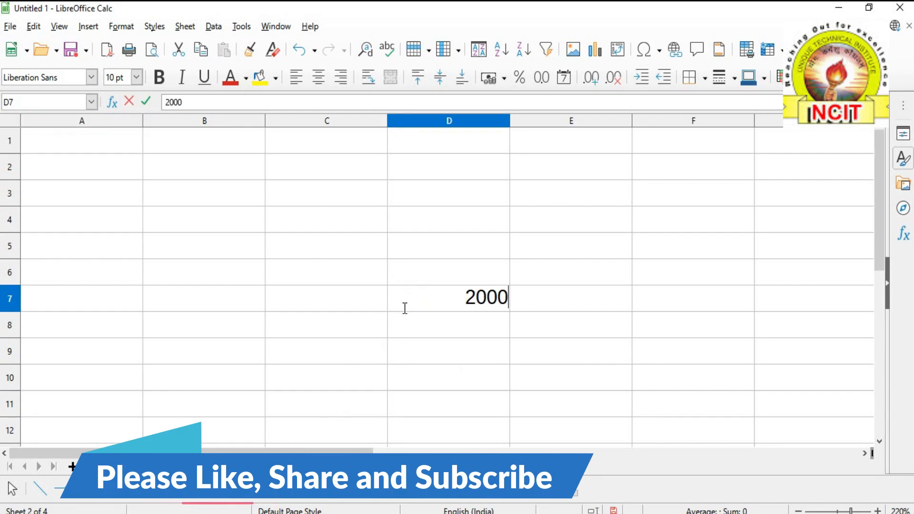
- Enter 4000 in cell D8 of Sheet3
click(190, 468)
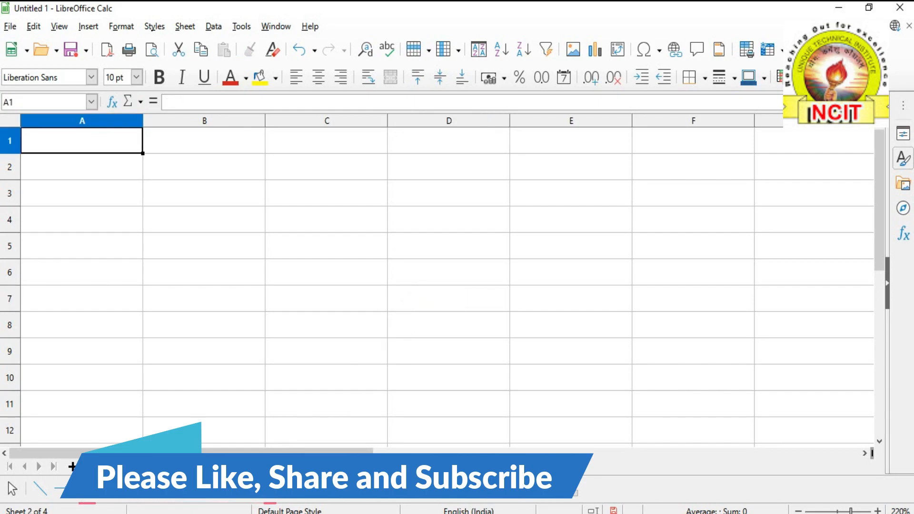
click(464, 324)
text(4000)
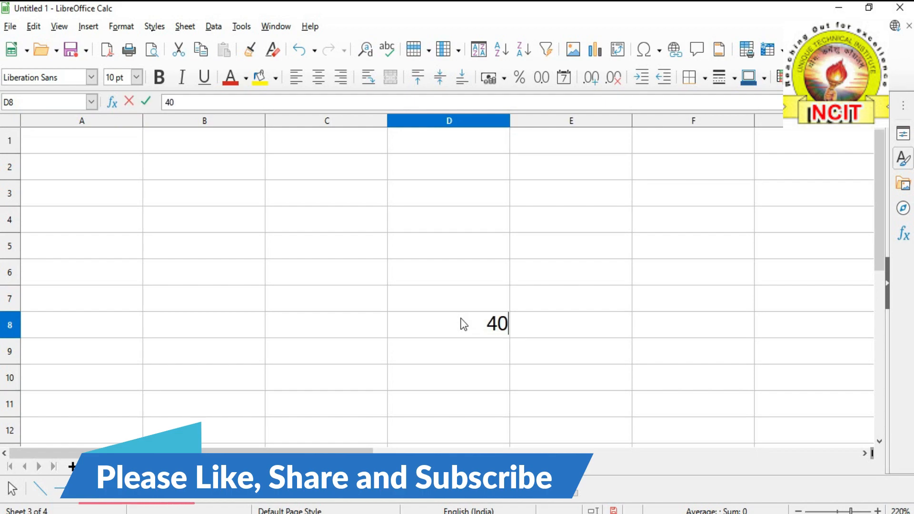
click(452, 385)
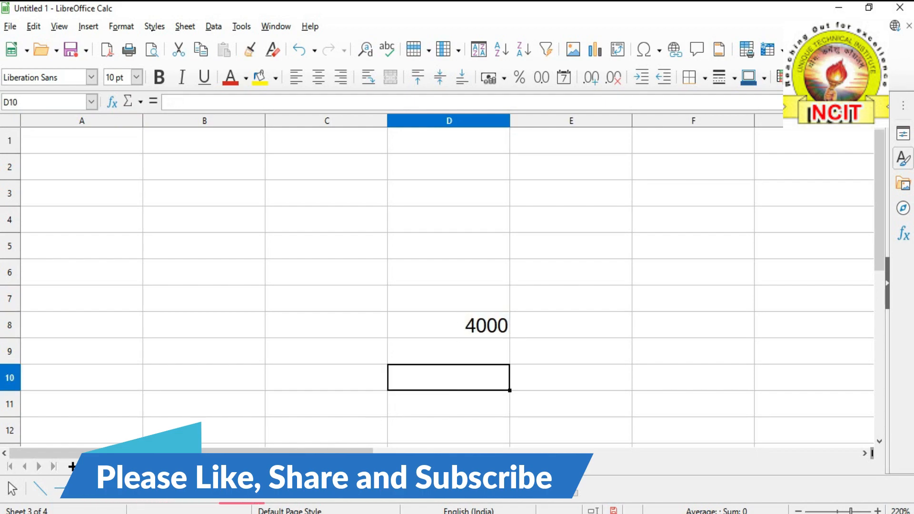
- Enter the label Result in cell C8 of Sheet4 and select the adjacent cell D8
key(ctrl+Page_Down)
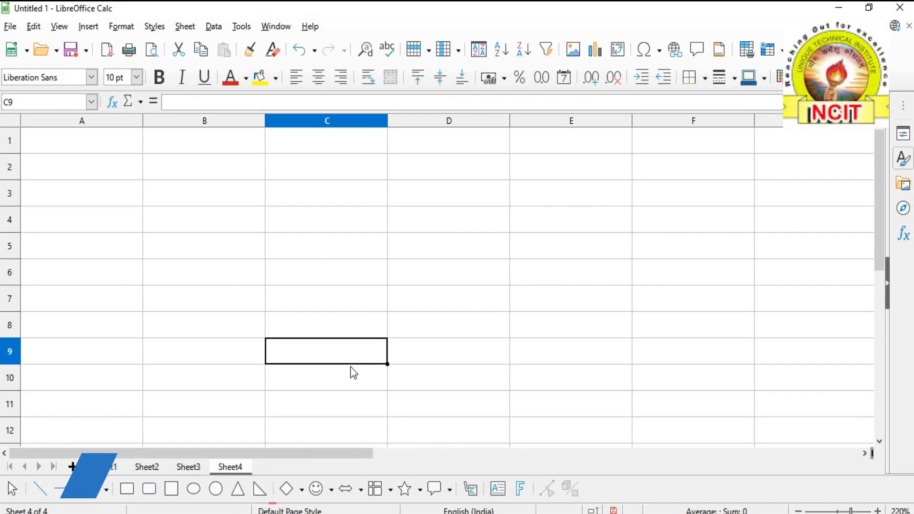
double_click(358, 326)
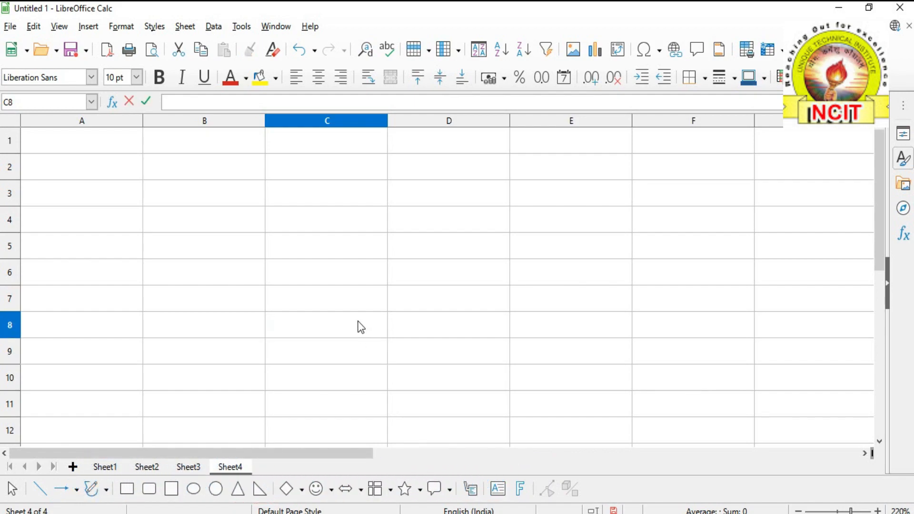
text(Result)
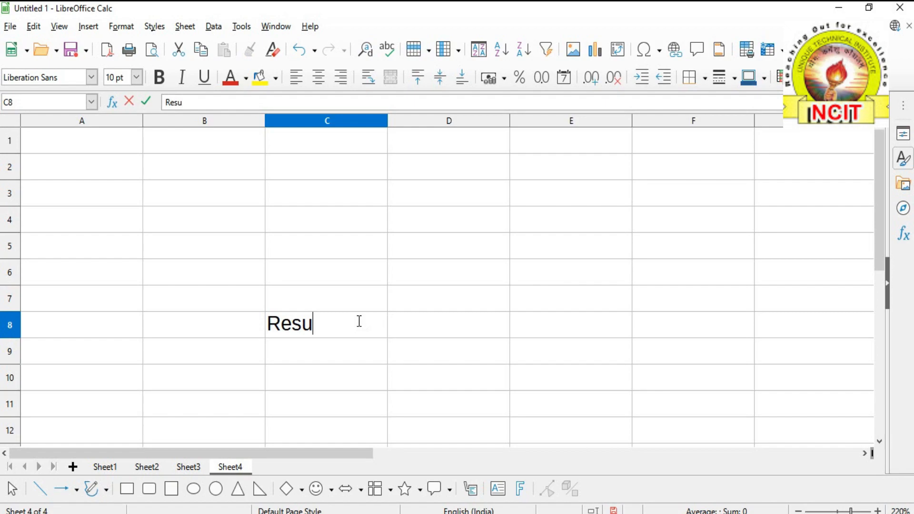
click(445, 319)
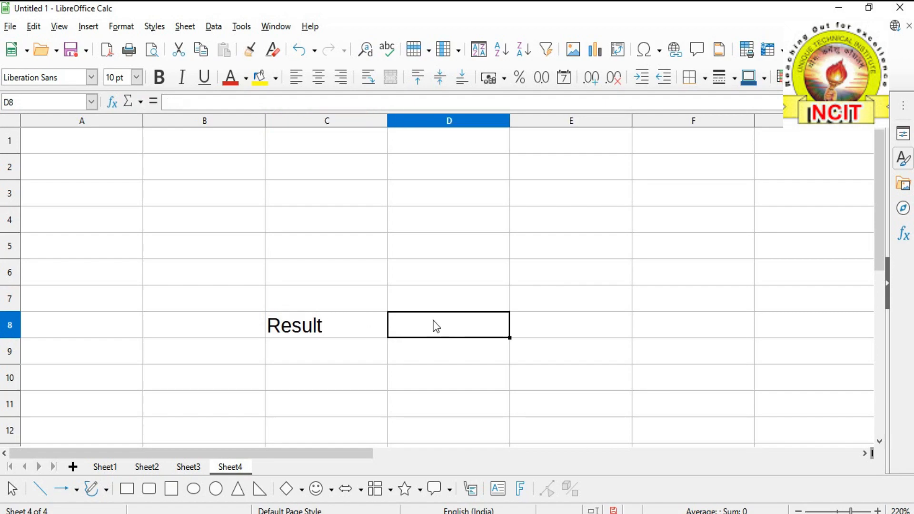
- Review the source sheets, then start Consolidate from cell D8 of Sheet4 with the Sum function
click(104, 466)
click(146, 467)
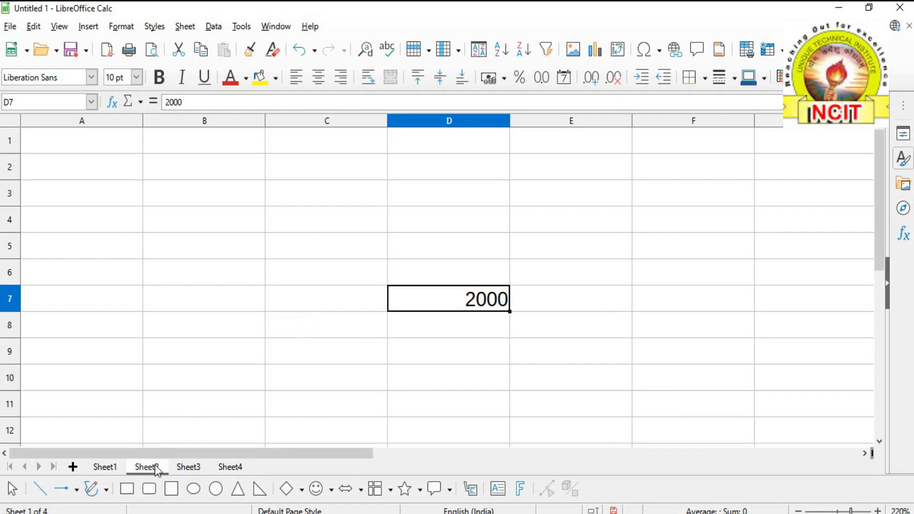
click(188, 467)
click(245, 468)
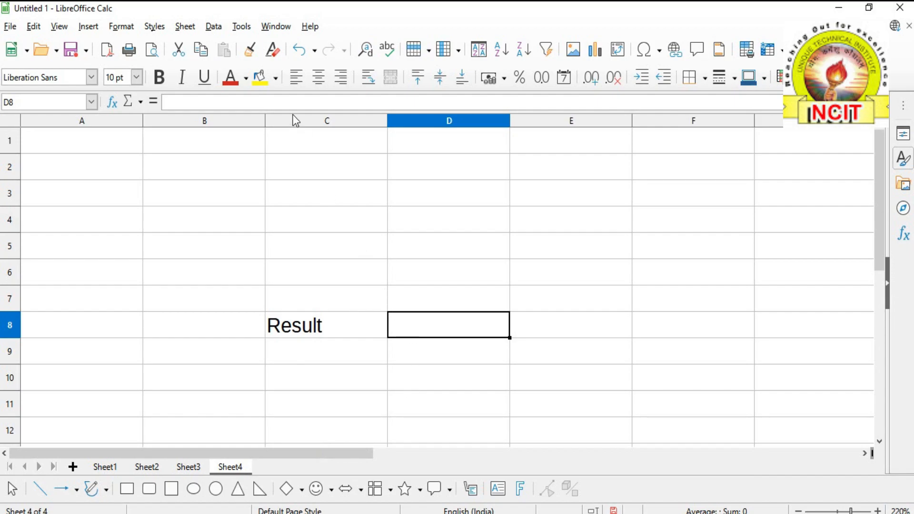
click(220, 34)
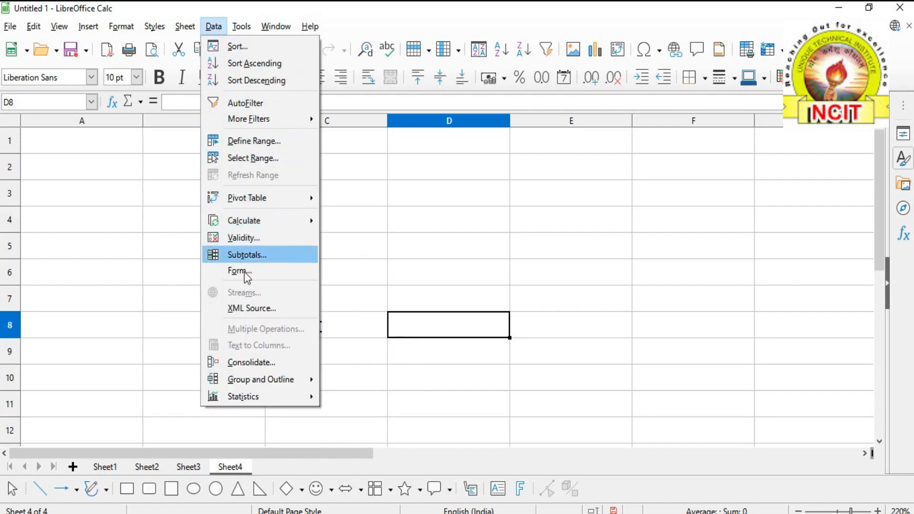
click(258, 363)
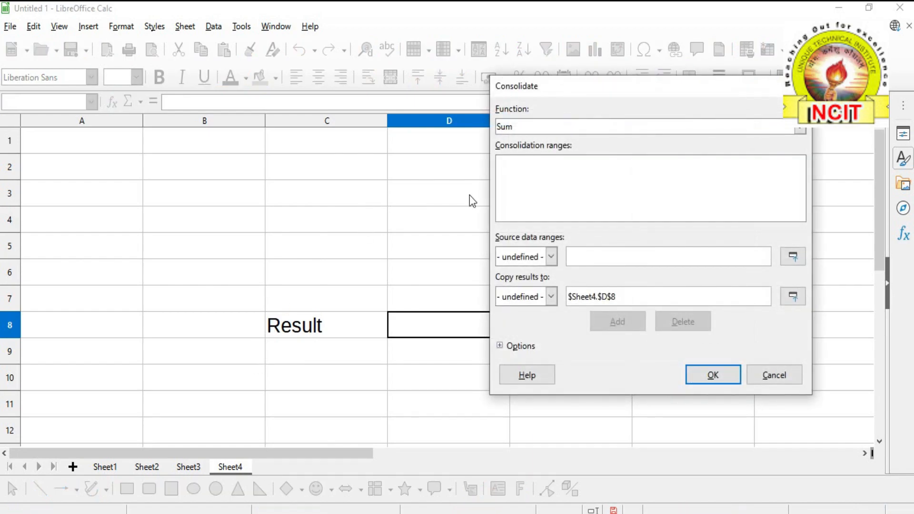
click(513, 127)
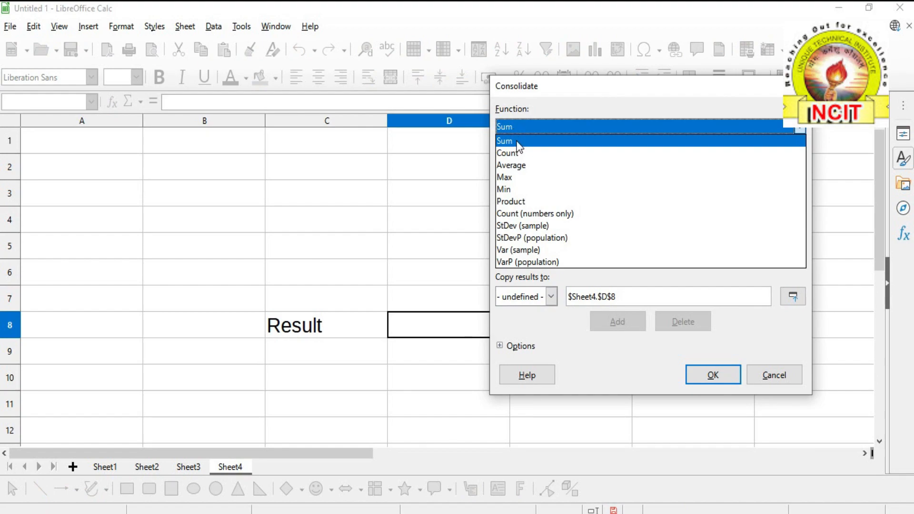
click(519, 145)
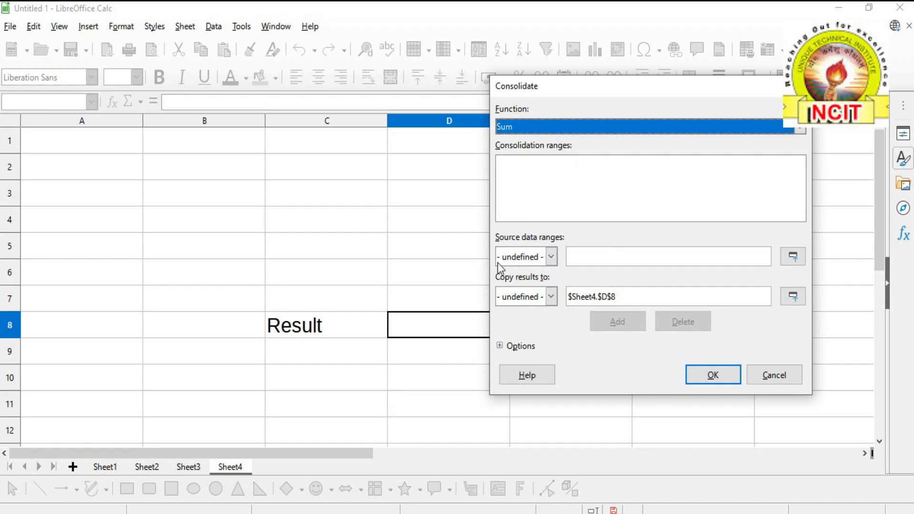
- Add cell D7 of Sheet1 to the consolidation ranges
click(794, 257)
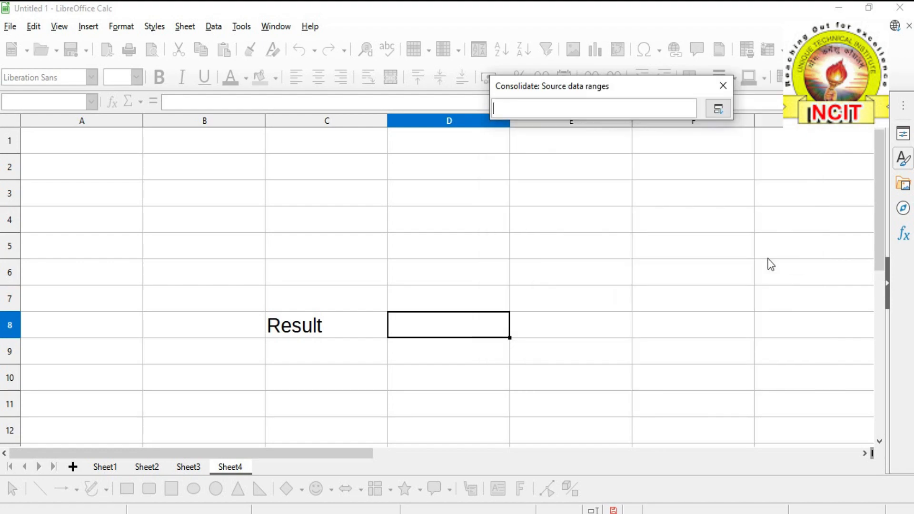
click(102, 467)
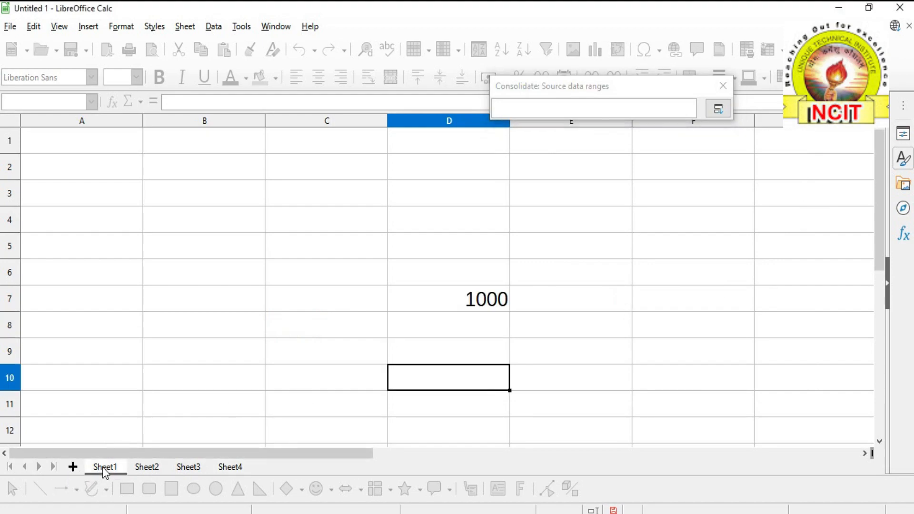
click(455, 306)
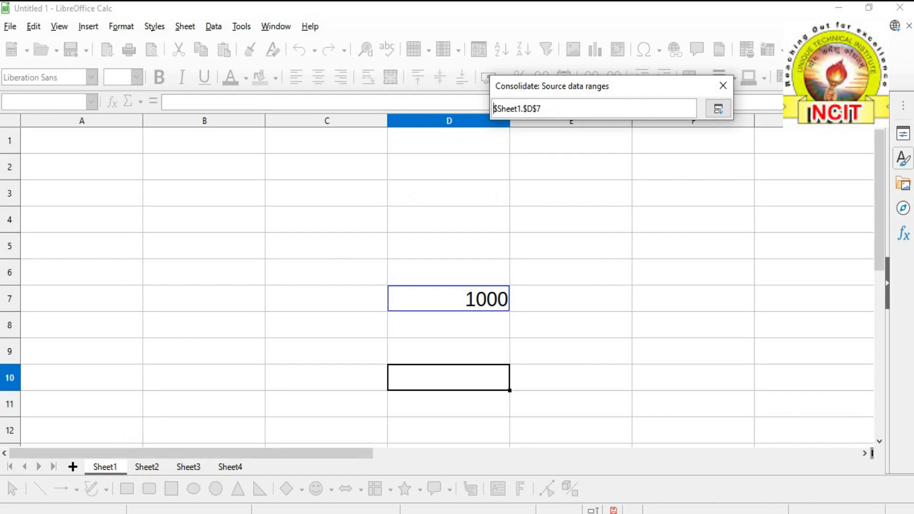
click(719, 109)
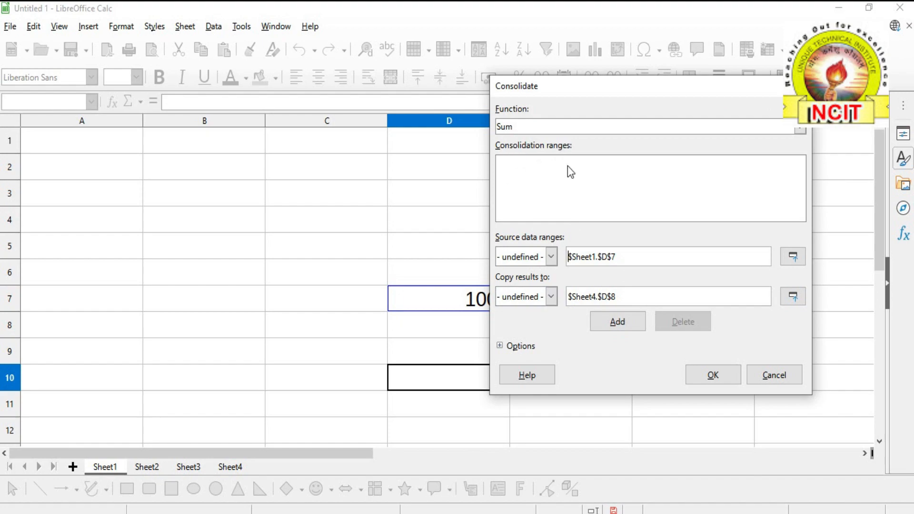
click(616, 322)
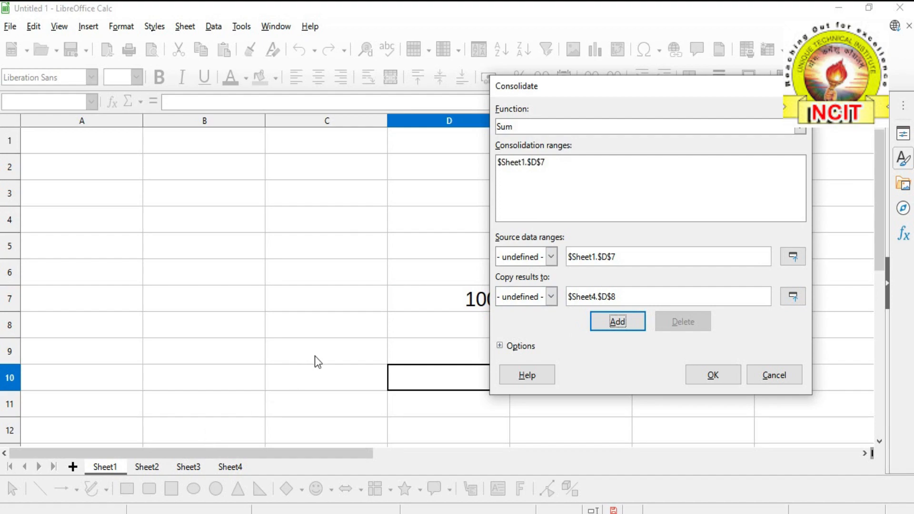
- Add cell D7 of Sheet2 to the consolidation ranges
click(792, 257)
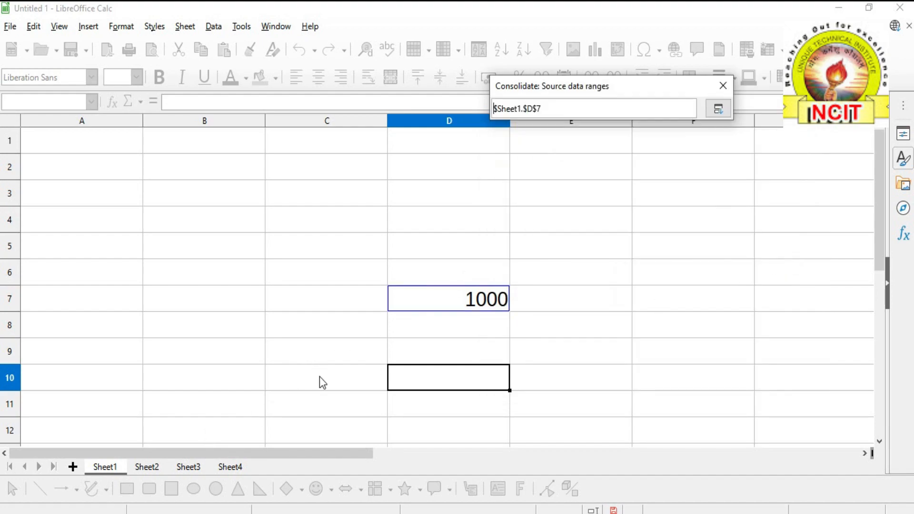
click(154, 466)
click(450, 298)
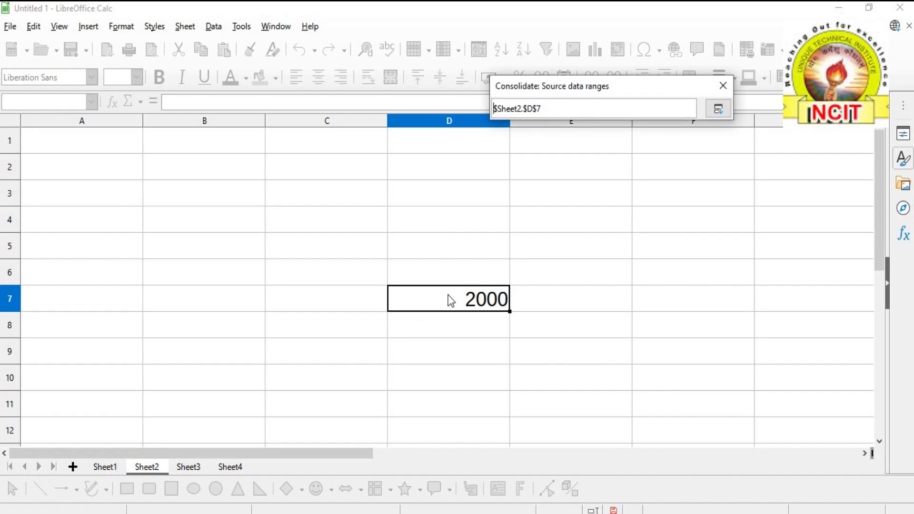
click(719, 110)
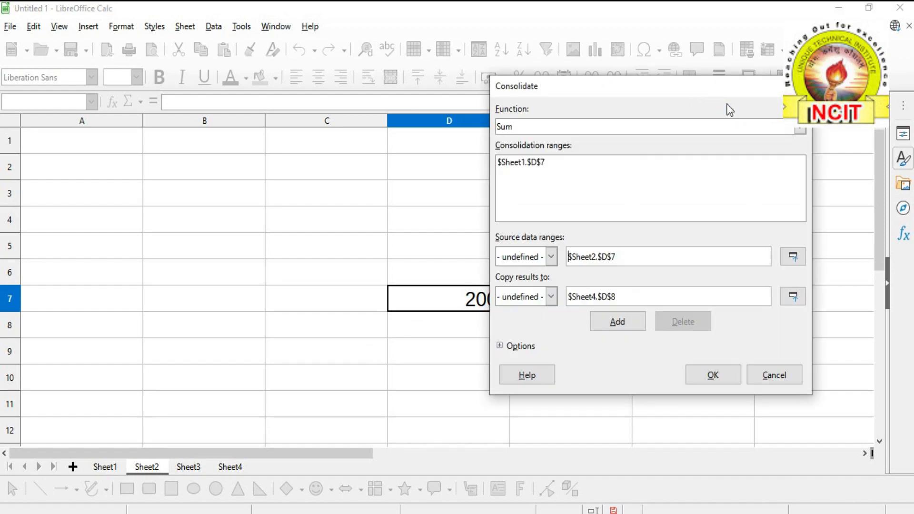
click(615, 323)
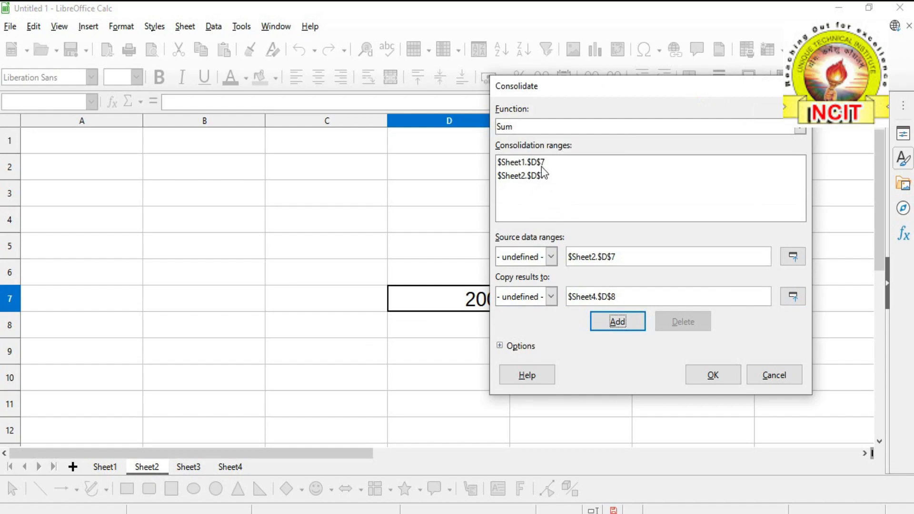
- Add cell D8 of Sheet3 to the consolidation ranges and run the consolidation into cell D8 of Sheet4
click(794, 260)
click(190, 470)
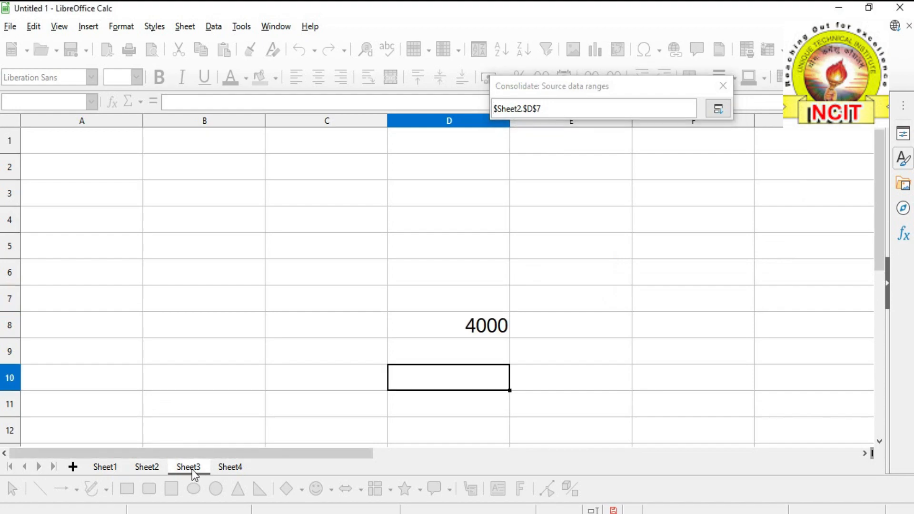
click(474, 333)
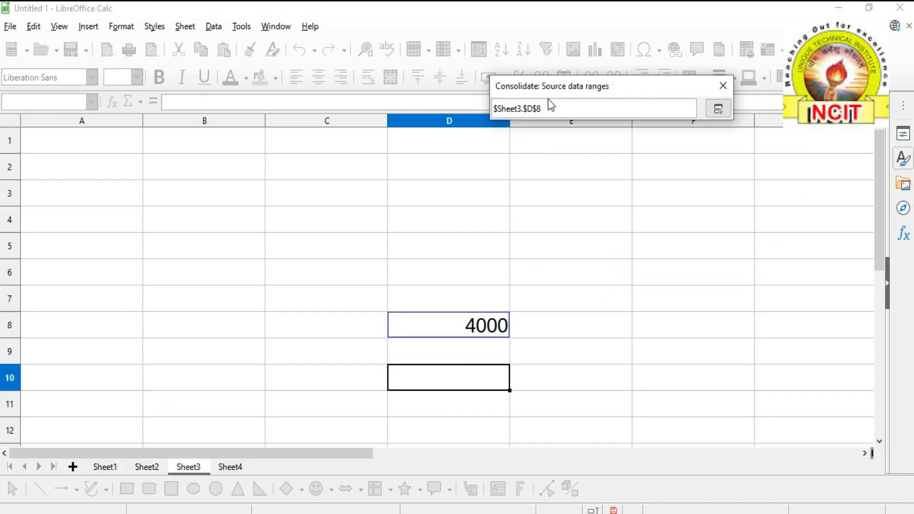
click(718, 109)
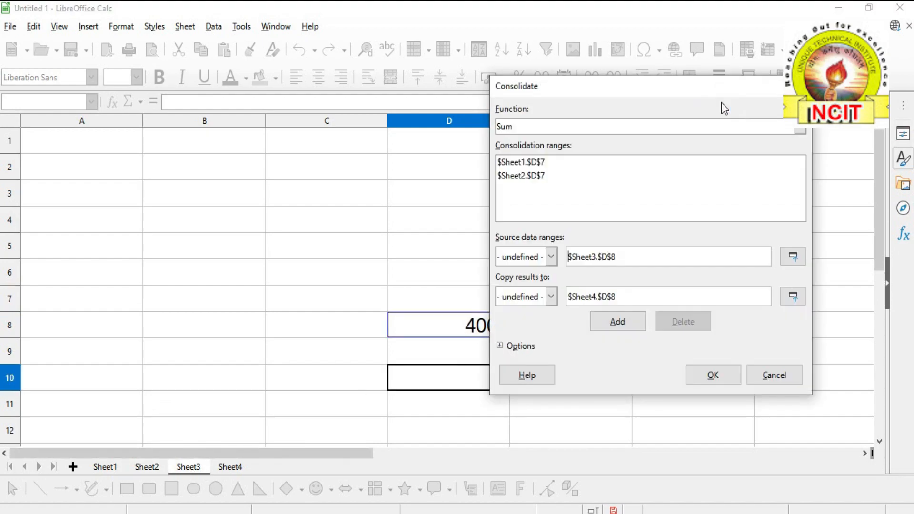
click(621, 324)
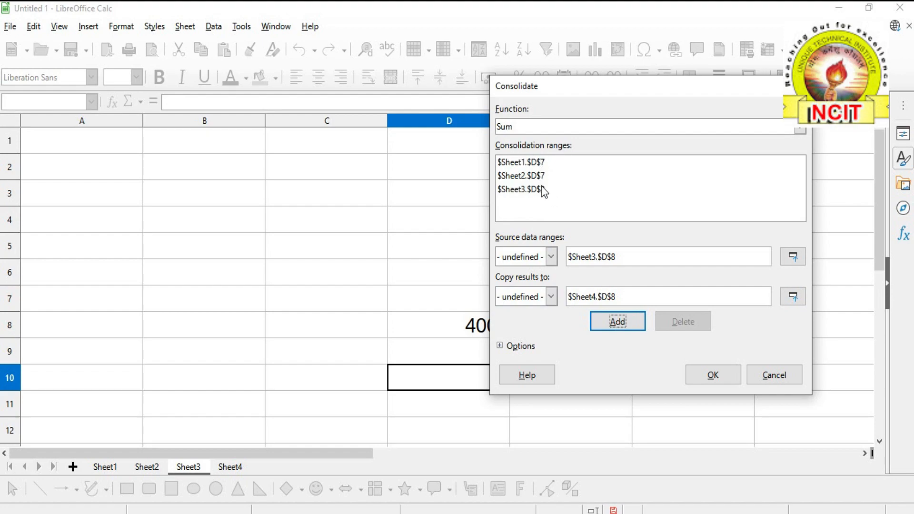
click(233, 468)
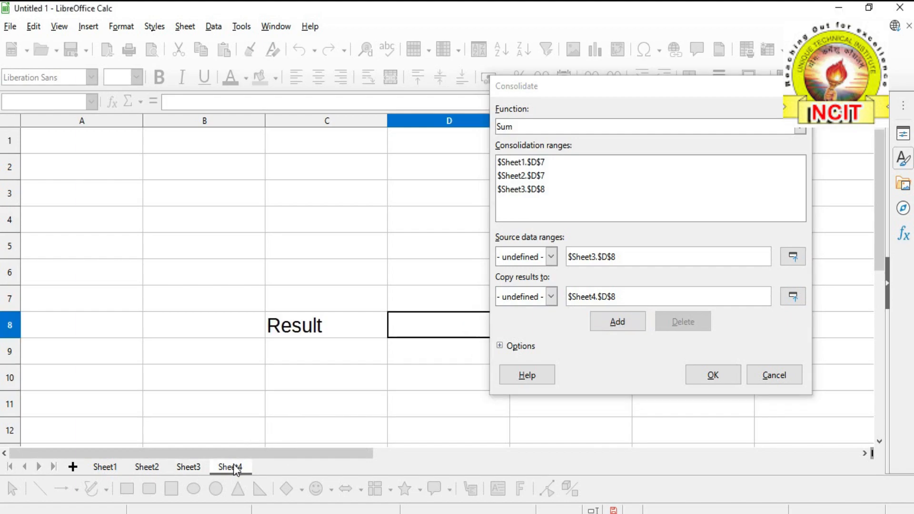
click(703, 376)
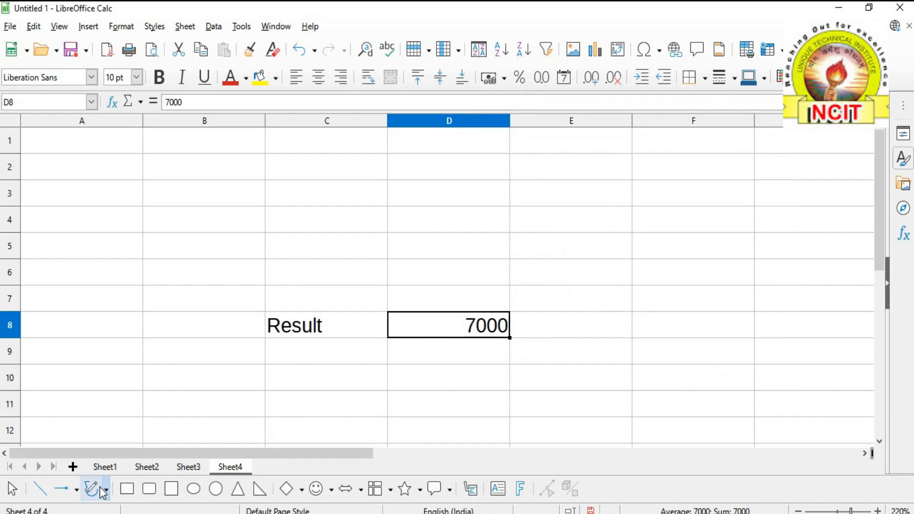
- Check the source values on Sheet1, Sheet2 and Sheet3 against the consolidated result on Sheet4
click(105, 467)
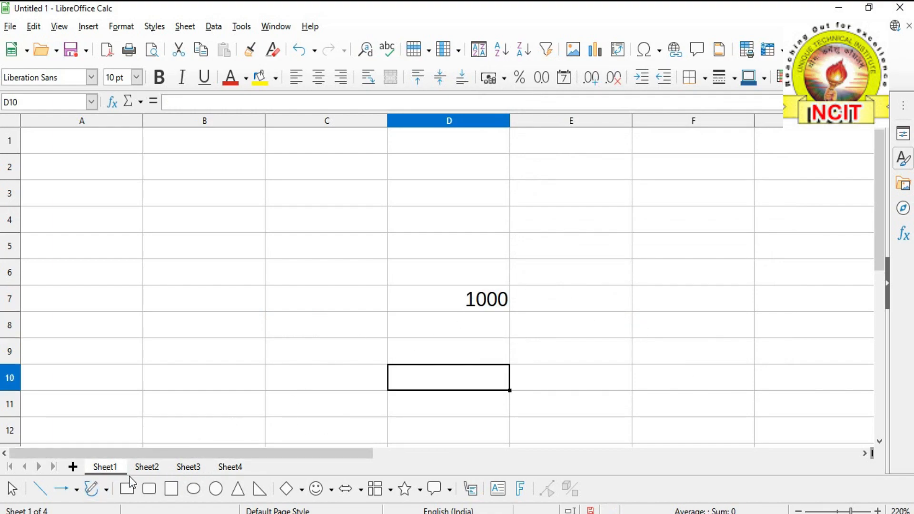
click(148, 467)
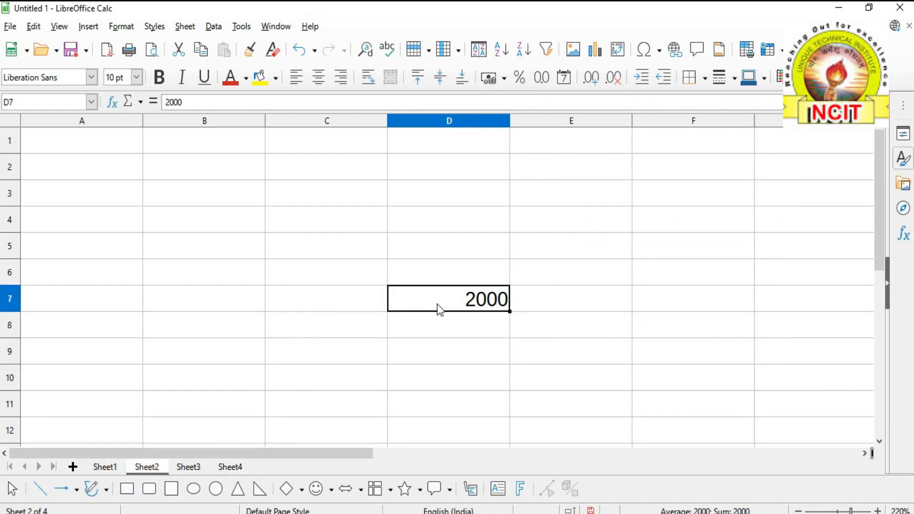
click(193, 467)
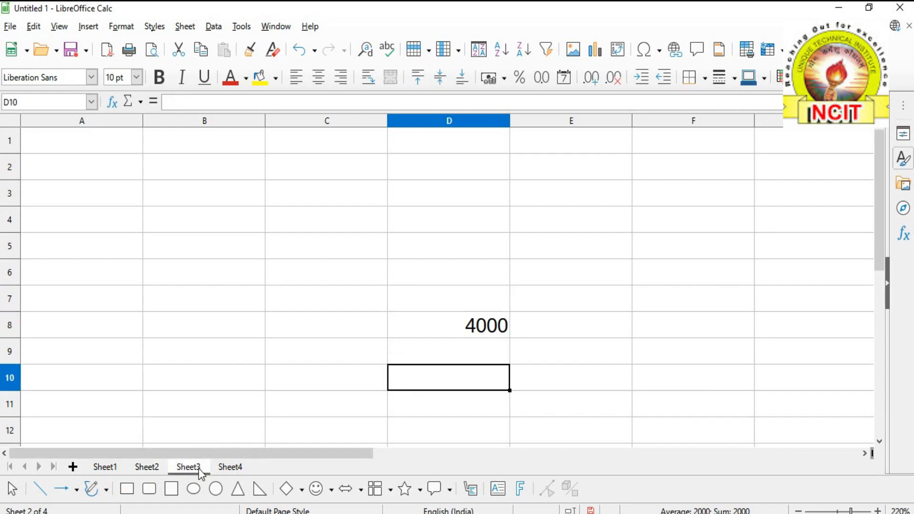
click(449, 335)
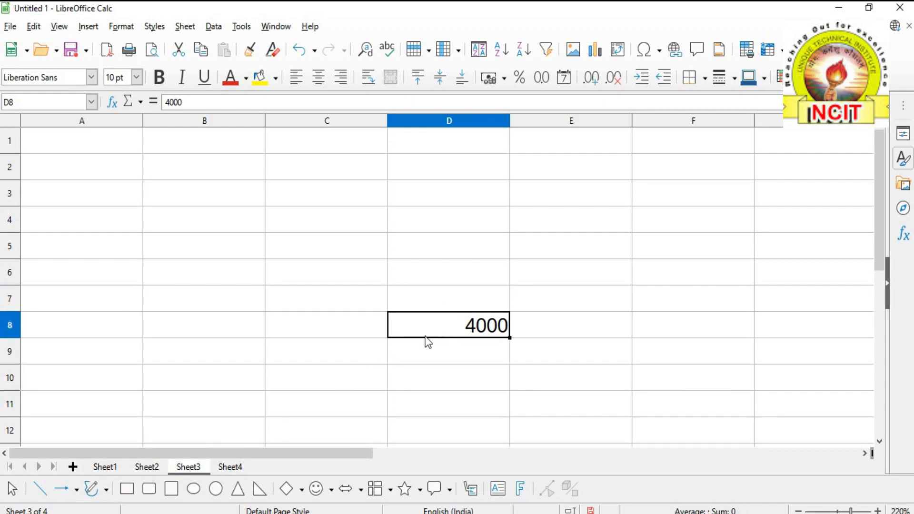
click(238, 469)
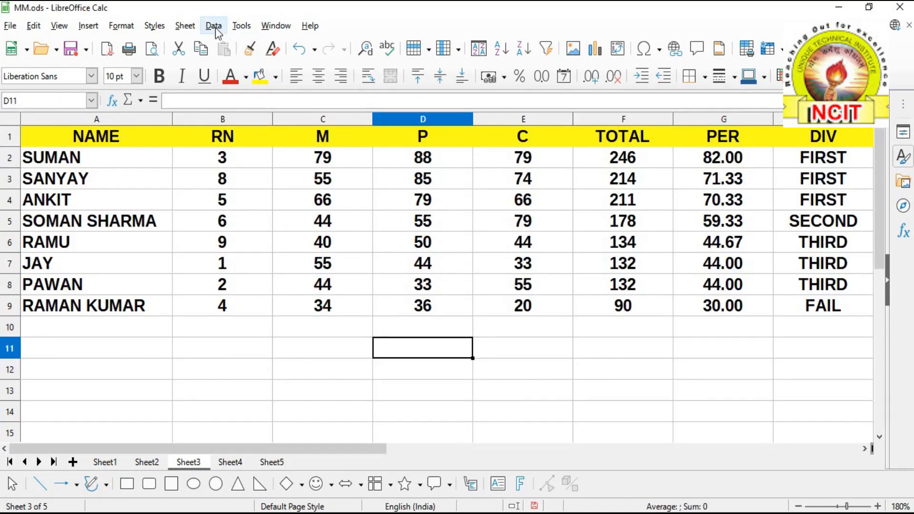
- Examine the Group and Outline commands for the student marks table in MM.ods, without applying any
click(214, 26)
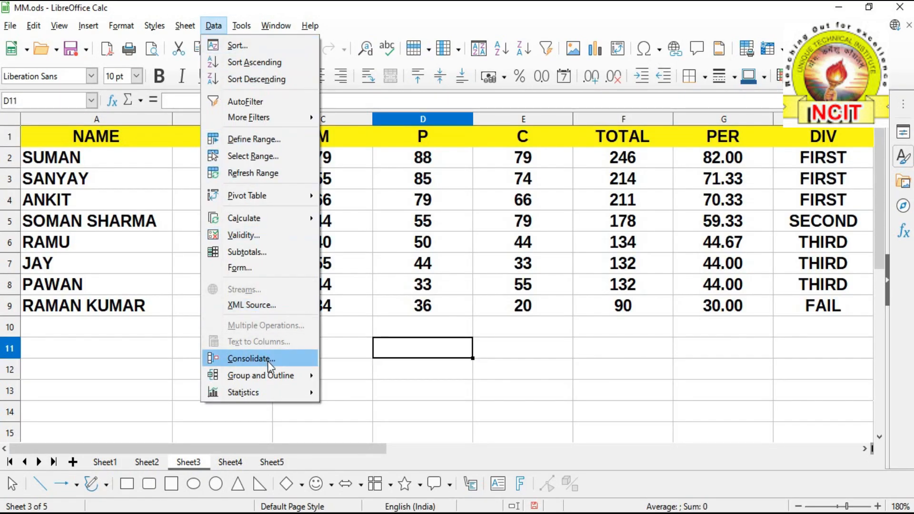
mouse_move(271, 376)
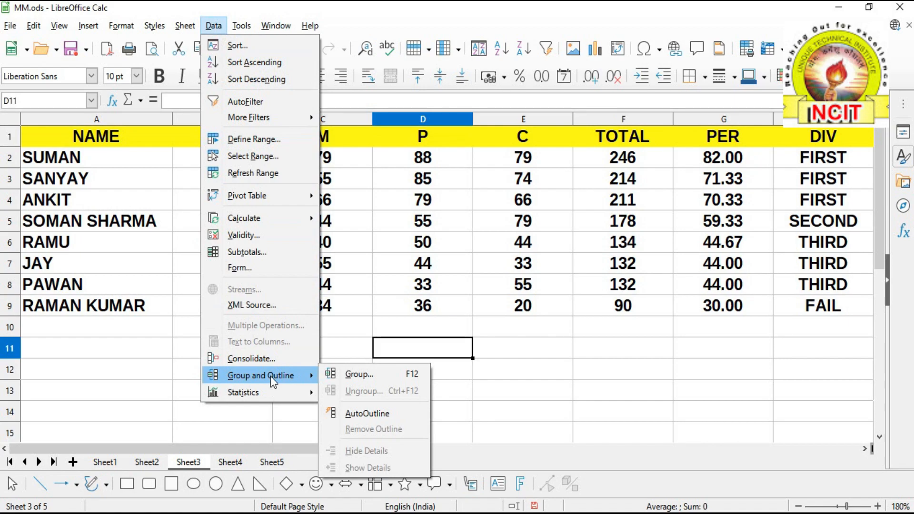
click(340, 375)
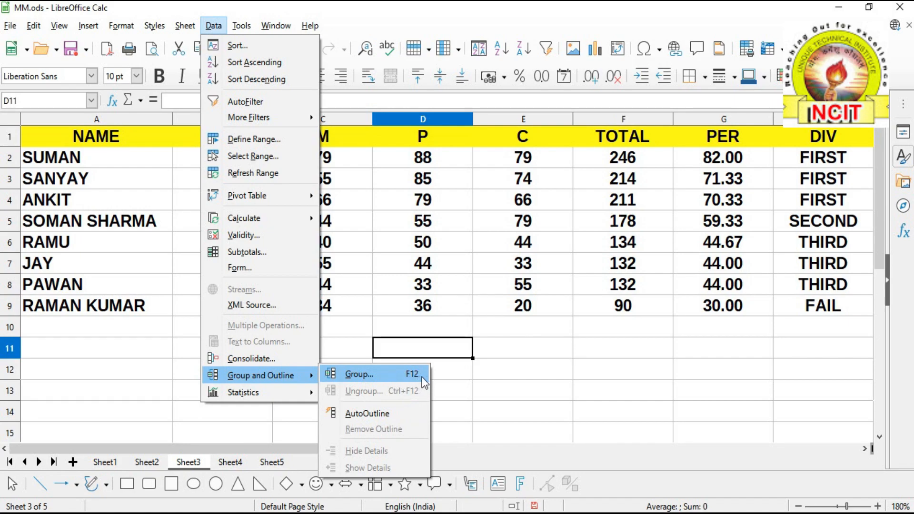
click(508, 369)
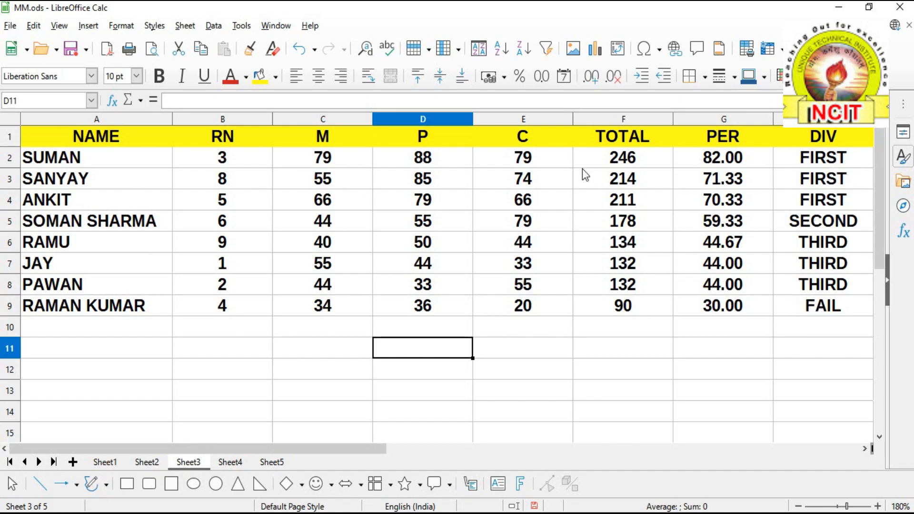
- Group rows 2 to 4, the first three student records on Sheet3
click(10, 161)
drag(10, 164, 10, 200)
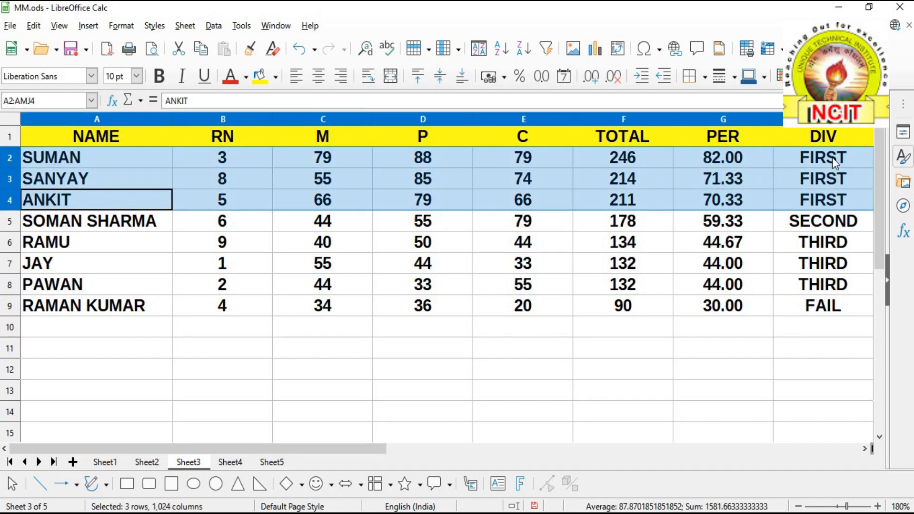
click(214, 25)
mouse_move(280, 377)
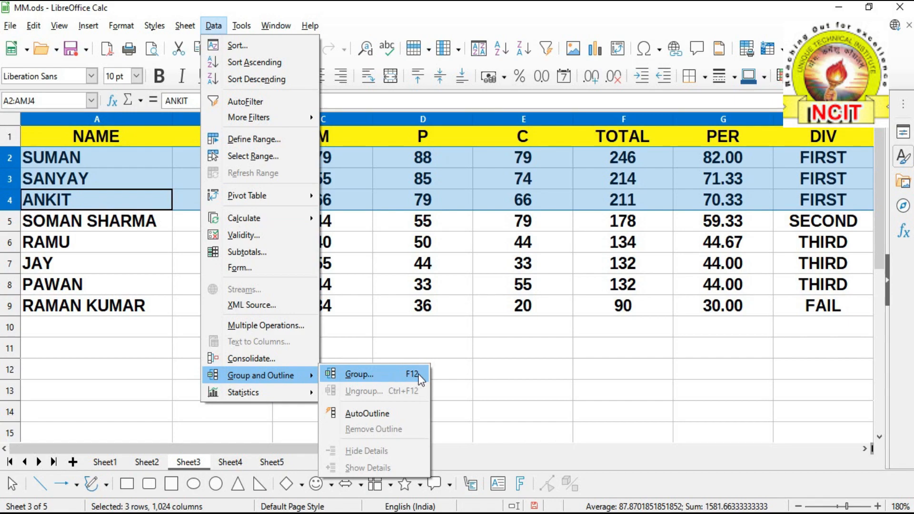
click(382, 374)
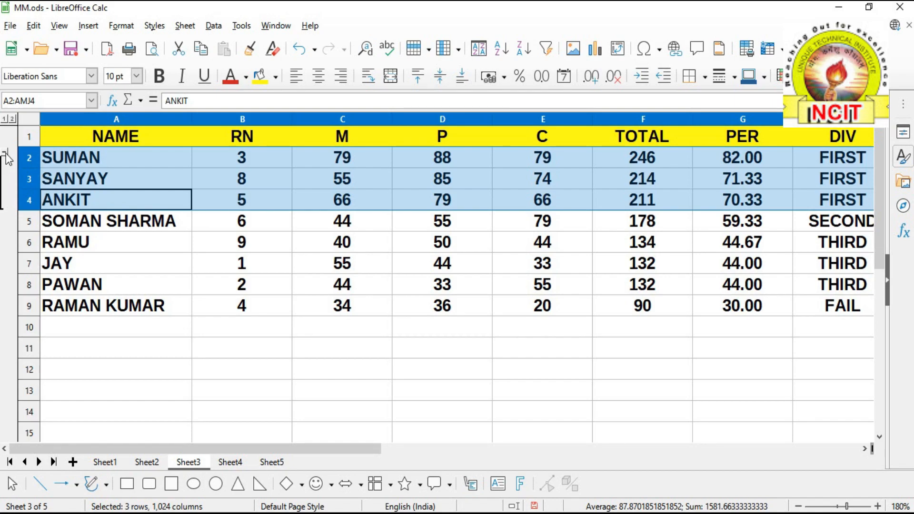
- Hide the details of the rows 2 to 4 group, expand the group, and collapse it again
click(213, 27)
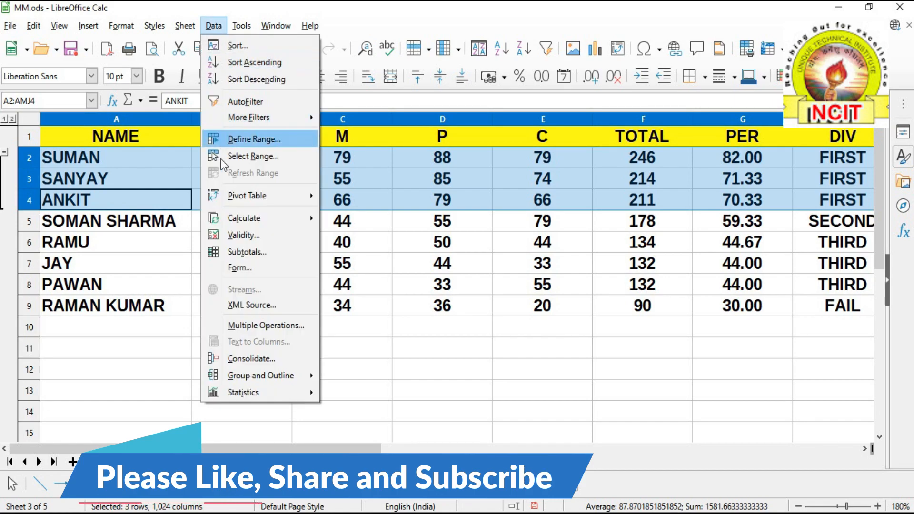
mouse_move(250, 380)
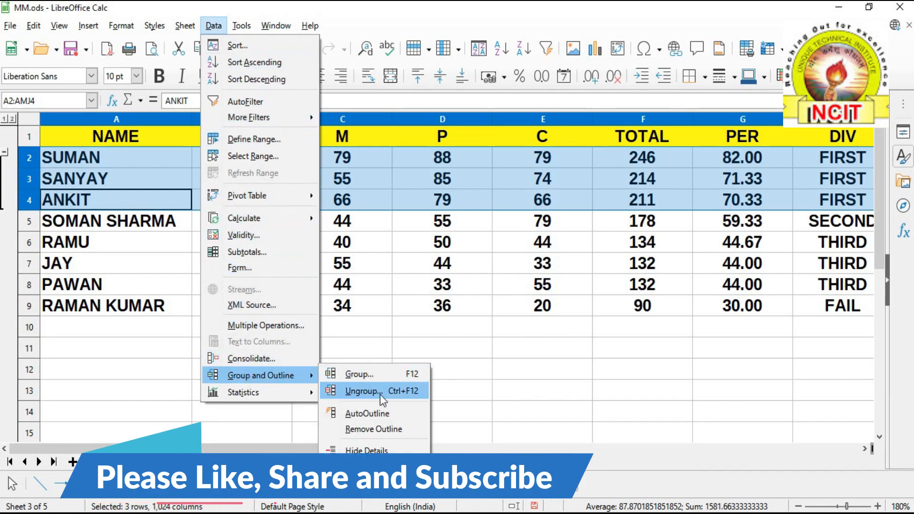
click(410, 451)
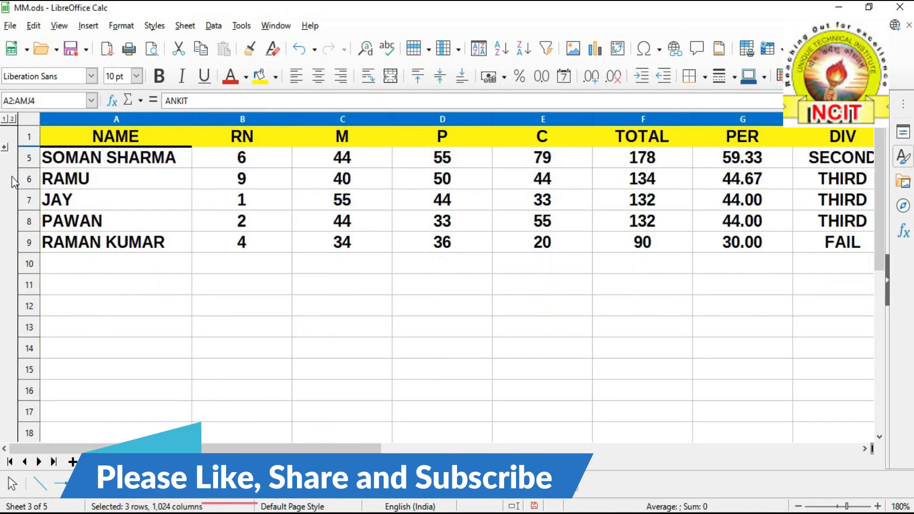
click(6, 149)
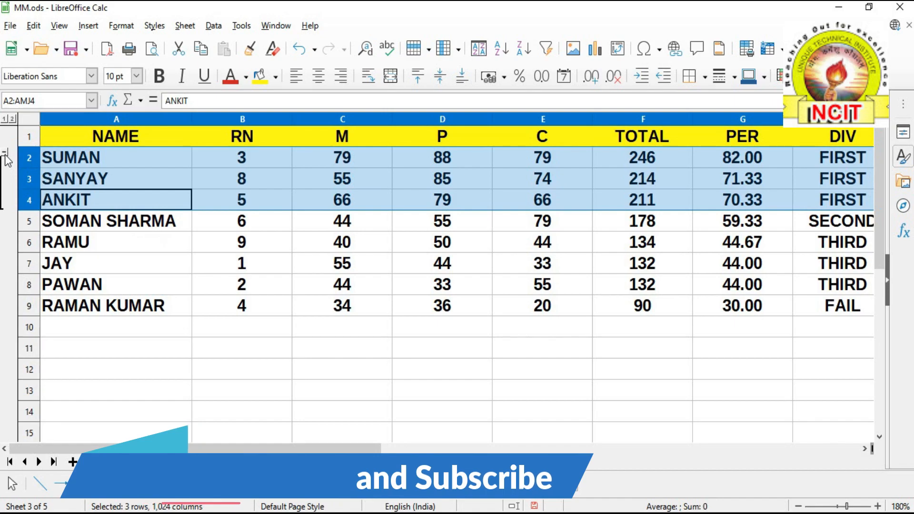
click(6, 153)
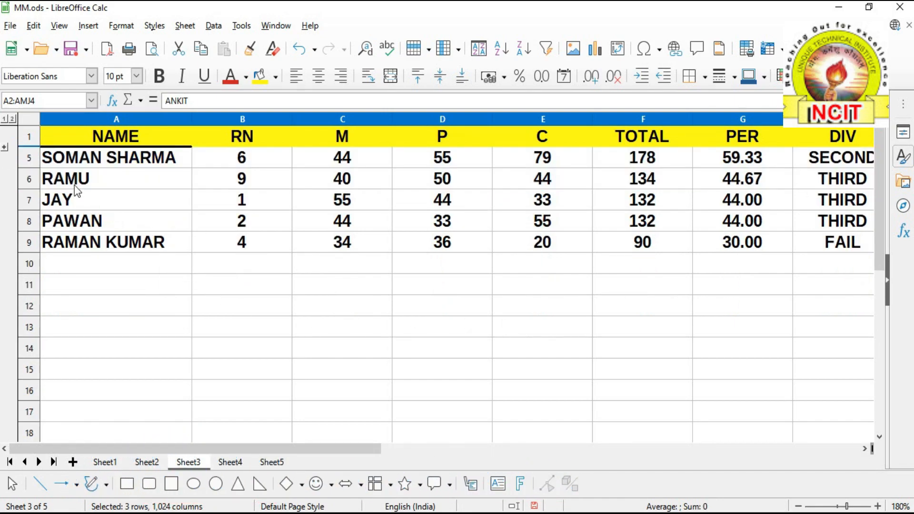
- Group rows 6 to 8 of the marks table as a second row group
drag(31, 180, 30, 220)
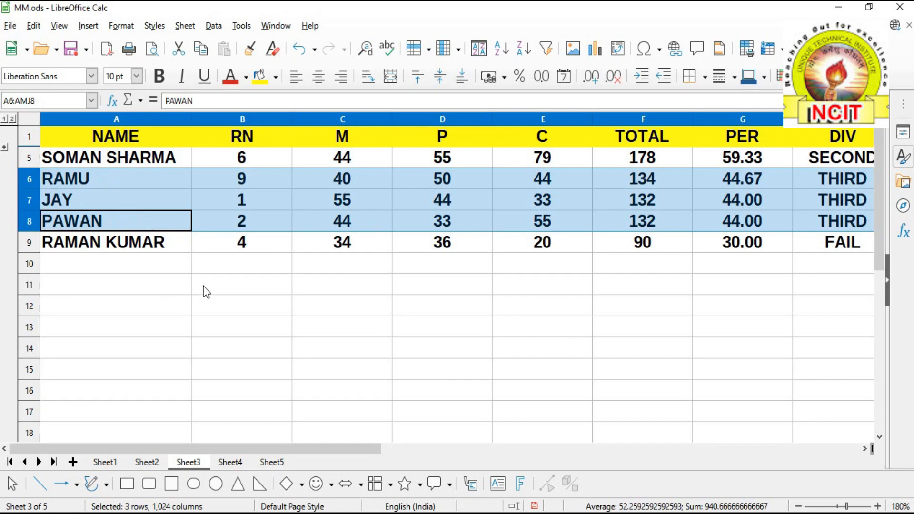
click(214, 26)
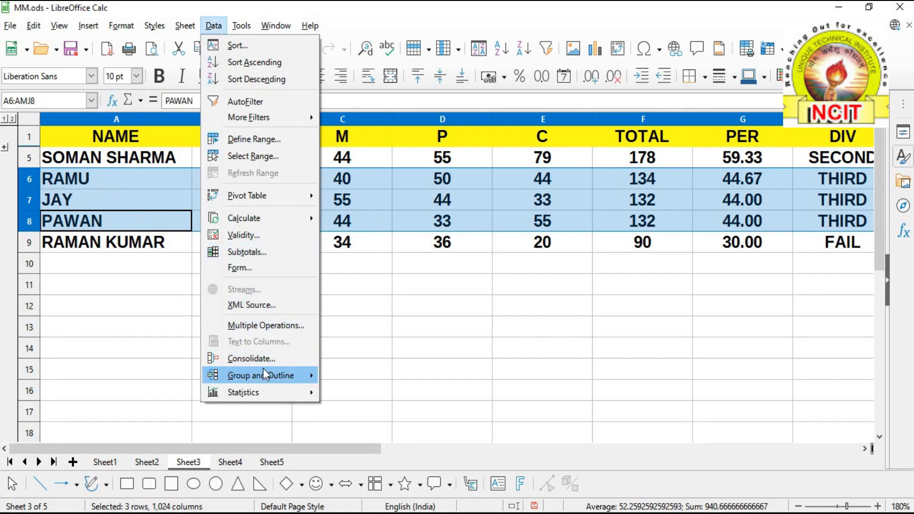
mouse_move(264, 375)
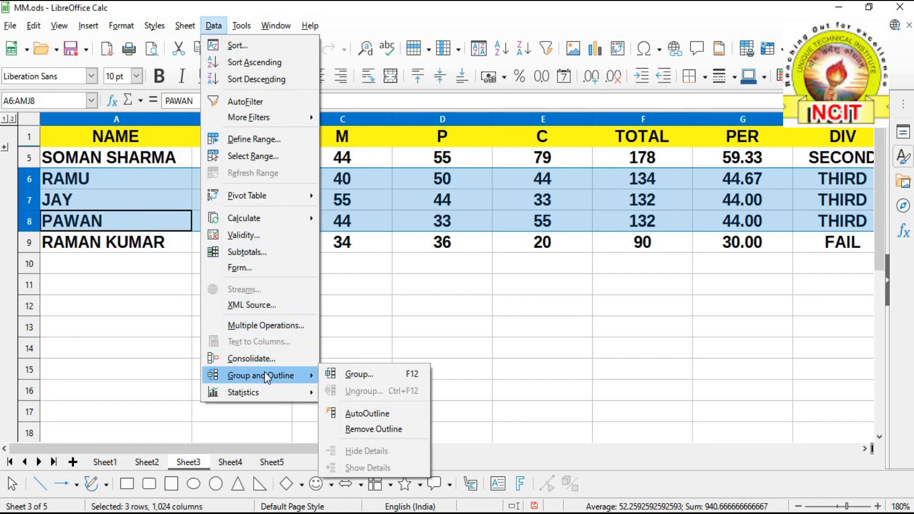
click(401, 373)
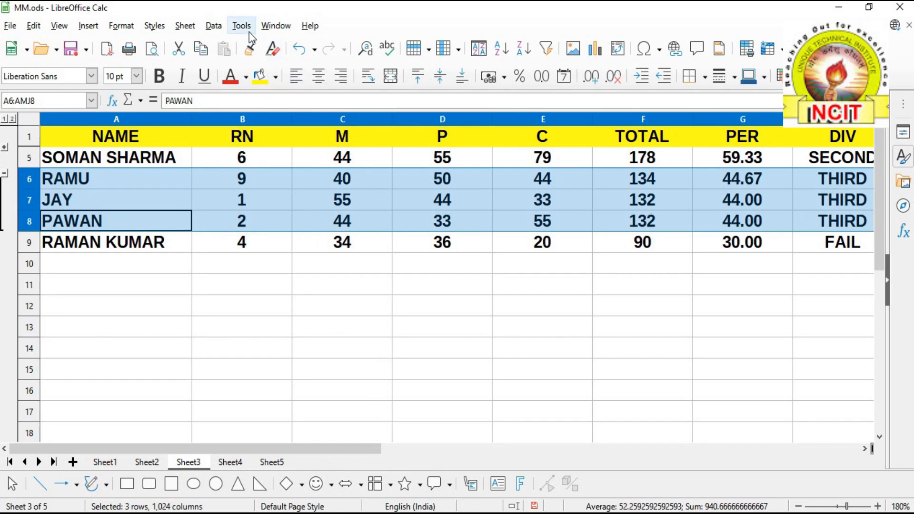
- Hide the details of the rows 6 to 8 group and show them again
click(214, 26)
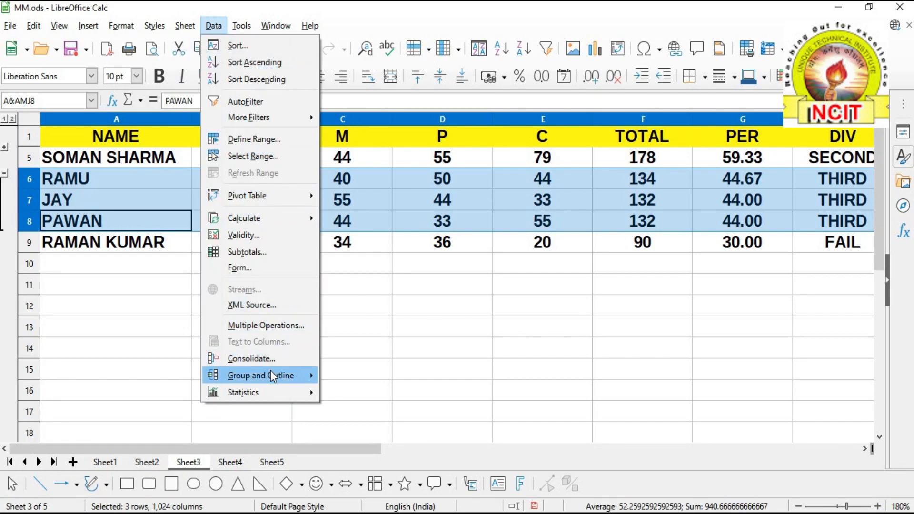
mouse_move(270, 373)
click(387, 451)
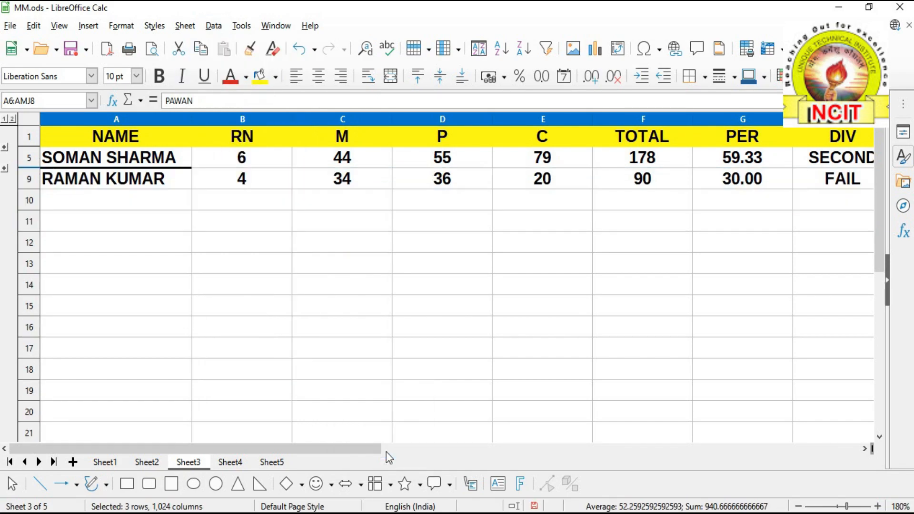
click(214, 26)
mouse_move(267, 375)
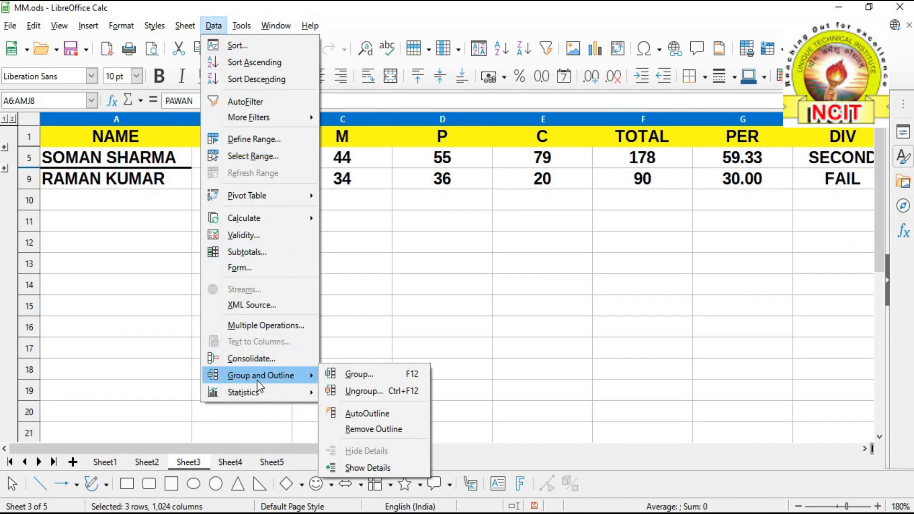
click(384, 469)
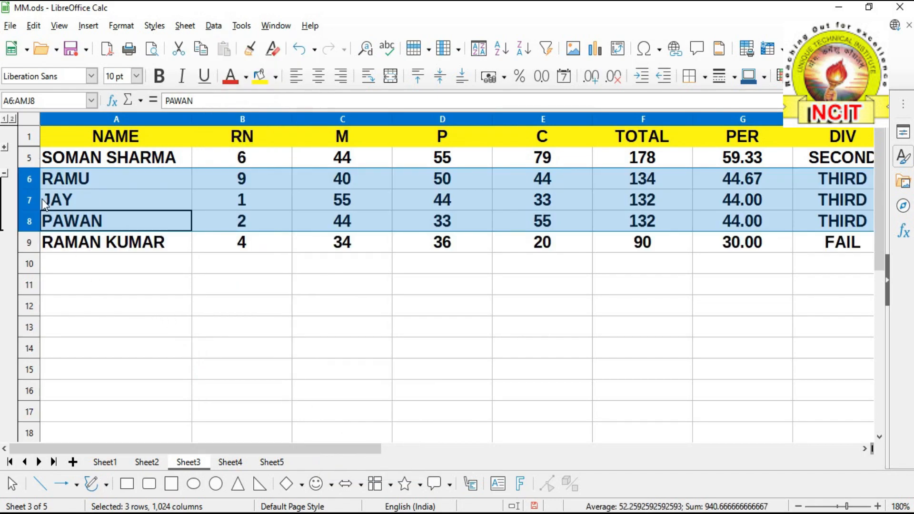
click(29, 158)
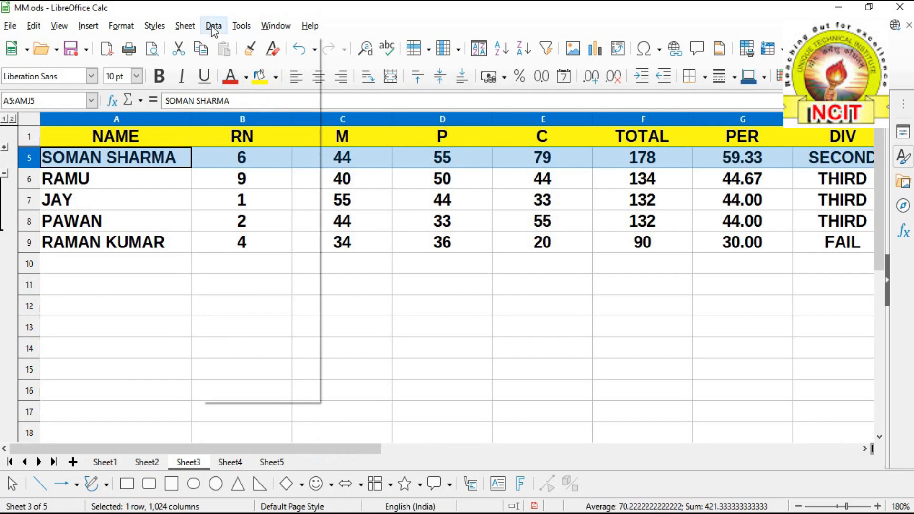
click(213, 26)
mouse_move(276, 376)
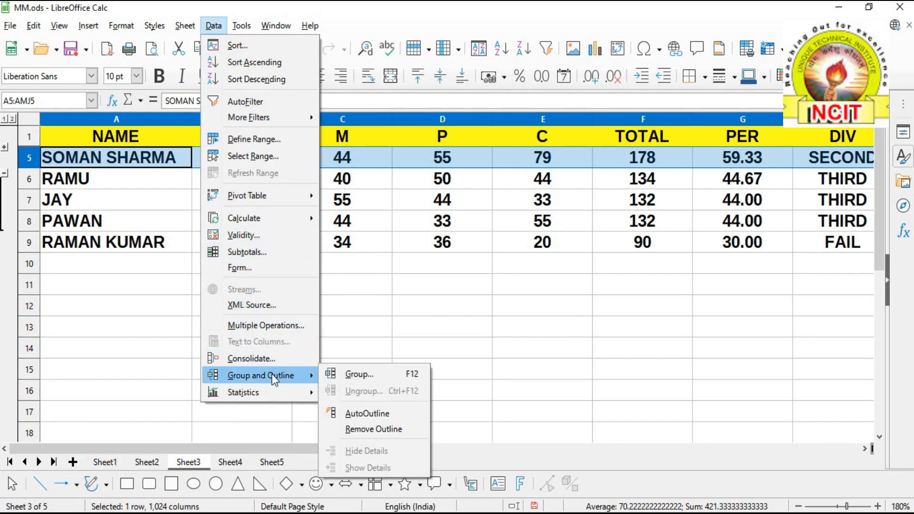
click(436, 408)
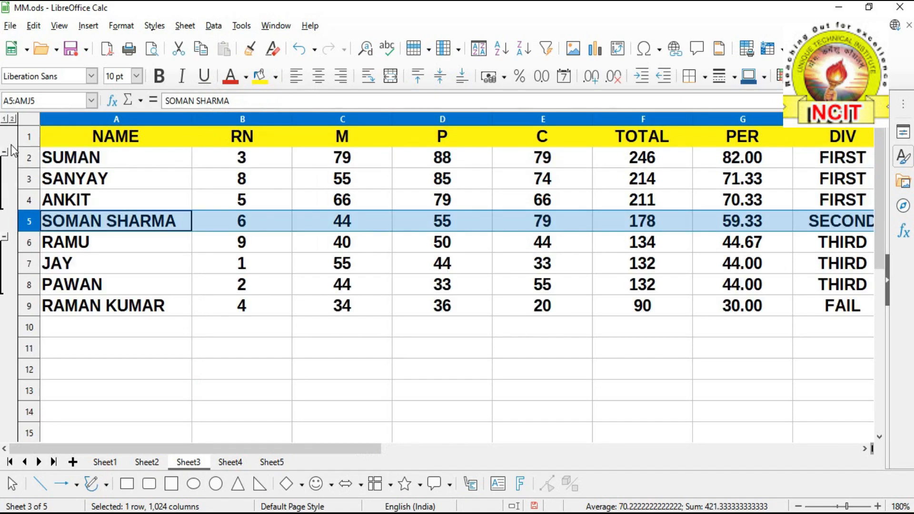
- Collapse both row groups, rows 2 to 4 and rows 6 to 8, and expand them again
click(4, 152)
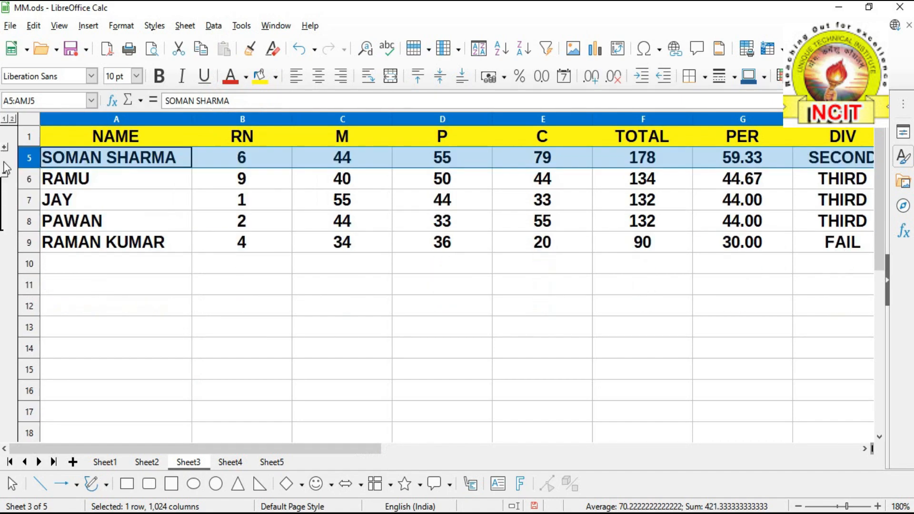
click(5, 171)
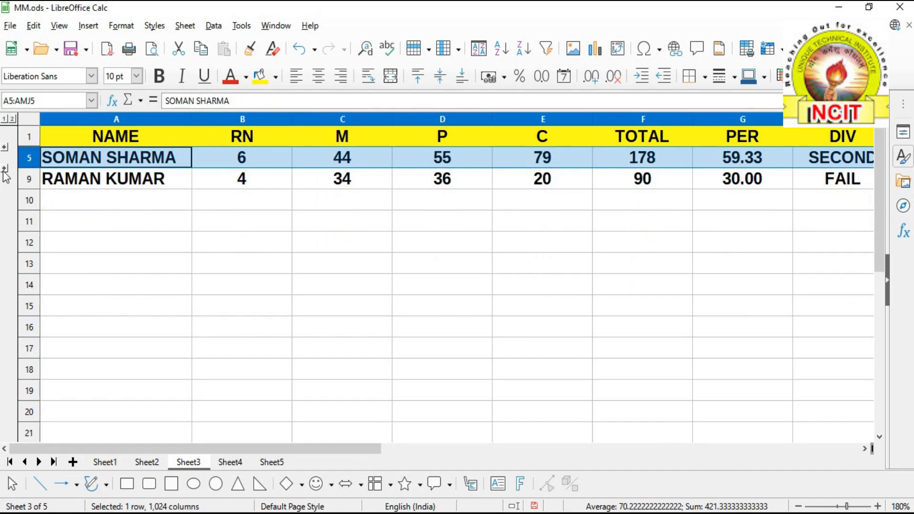
click(4, 169)
click(5, 148)
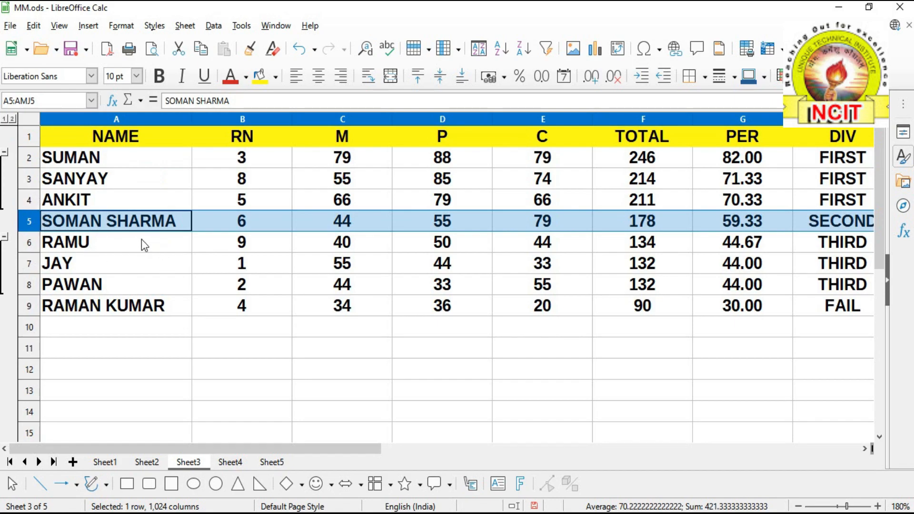
- Ungroup rows 6 to 8 of the marks table
click(149, 266)
drag(34, 243, 37, 285)
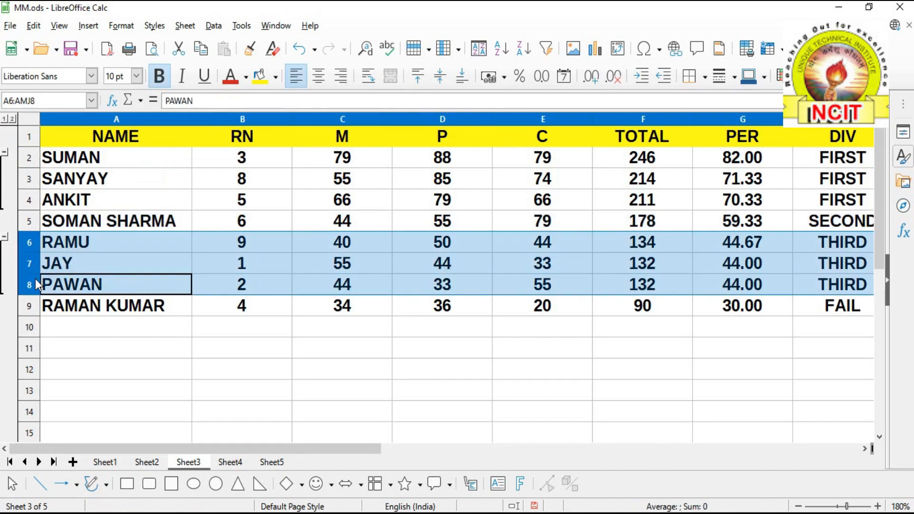
click(212, 27)
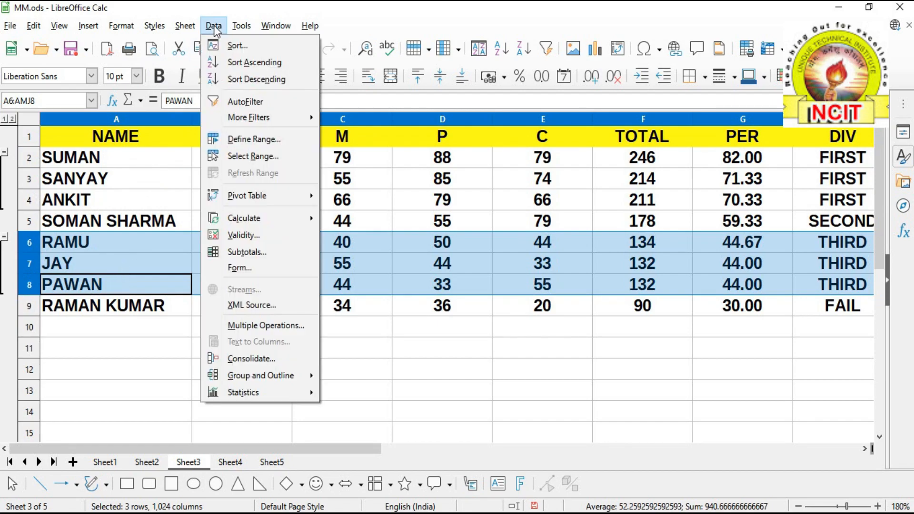
mouse_move(248, 378)
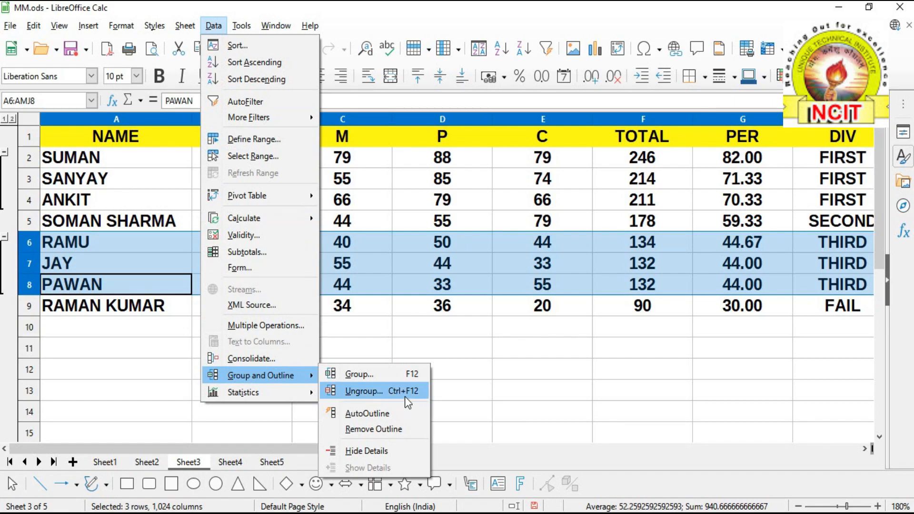
click(367, 392)
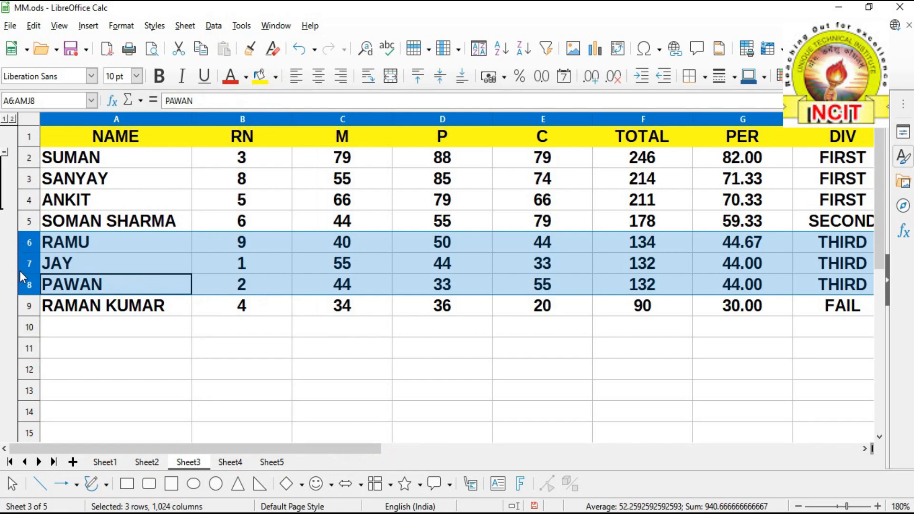
- Ungroup rows 2 to 4 of the marks table
click(28, 160)
drag(28, 159, 29, 200)
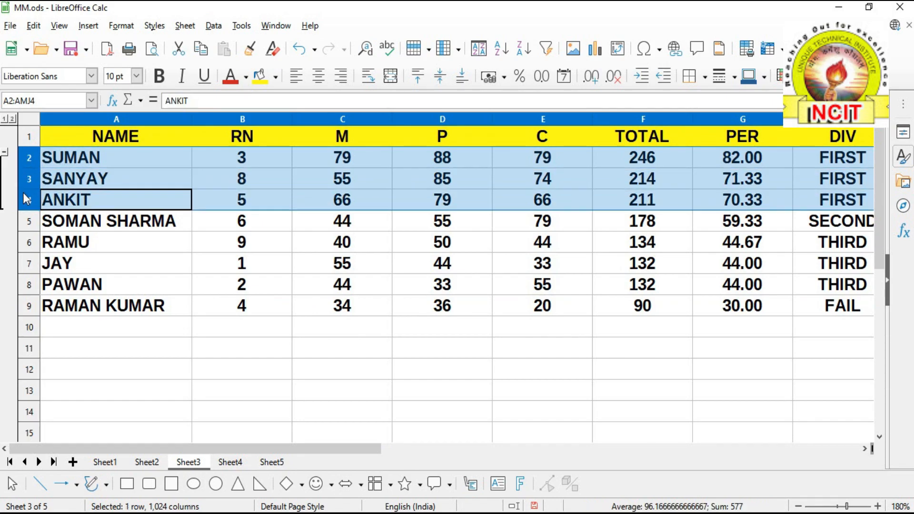
click(222, 28)
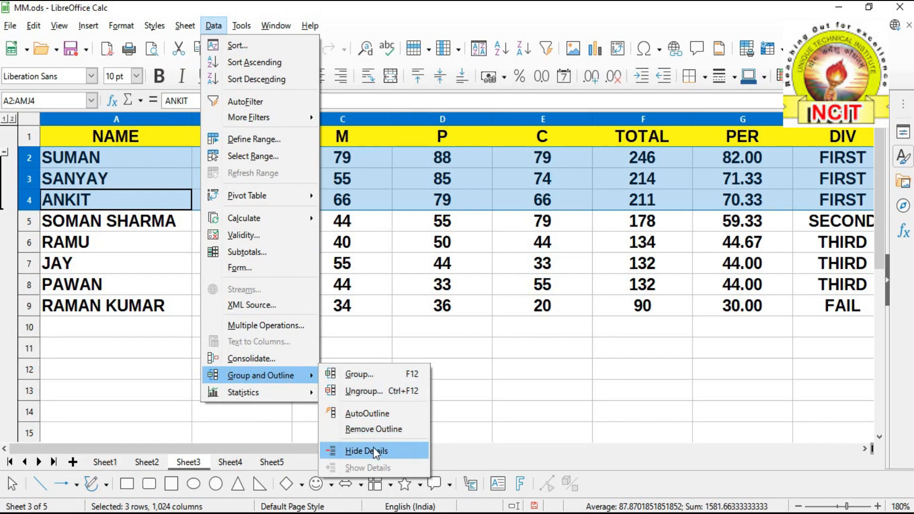
click(364, 391)
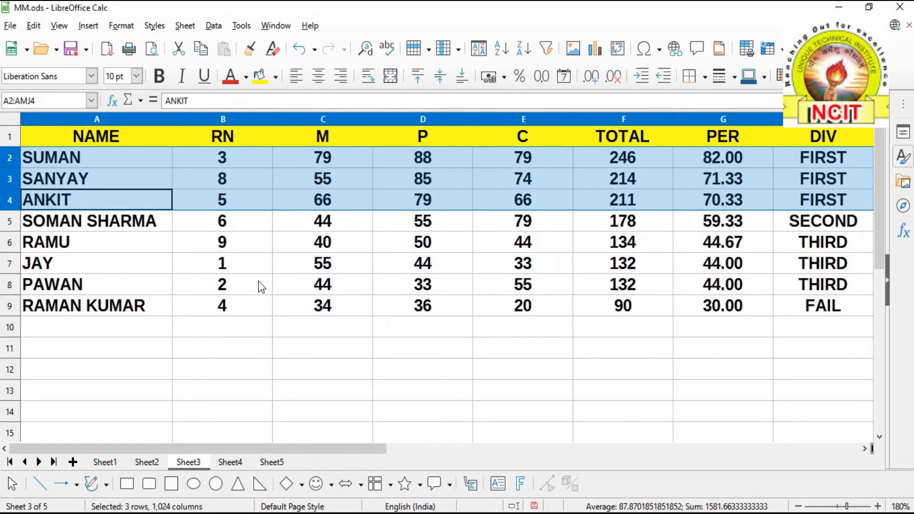
- Group rows 2 to 4 again and replace that grouping with an AutoOutline of the marks table
click(214, 26)
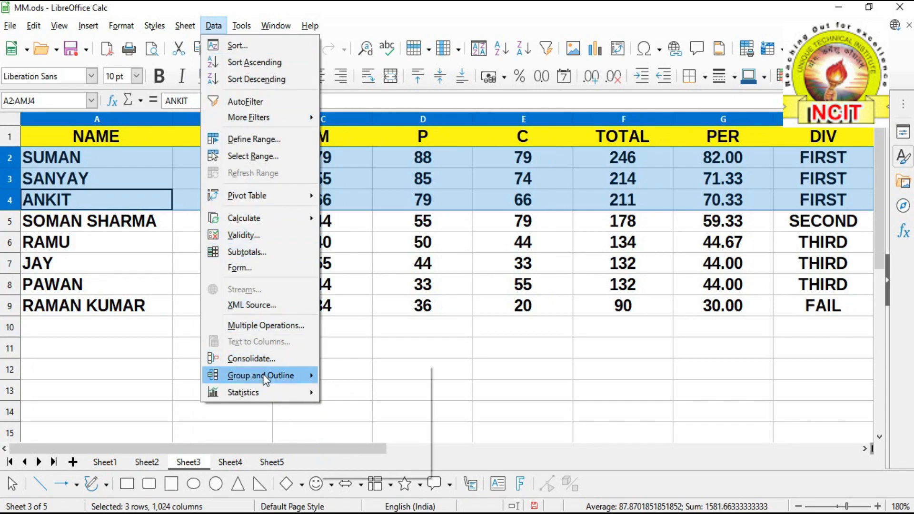
click(379, 373)
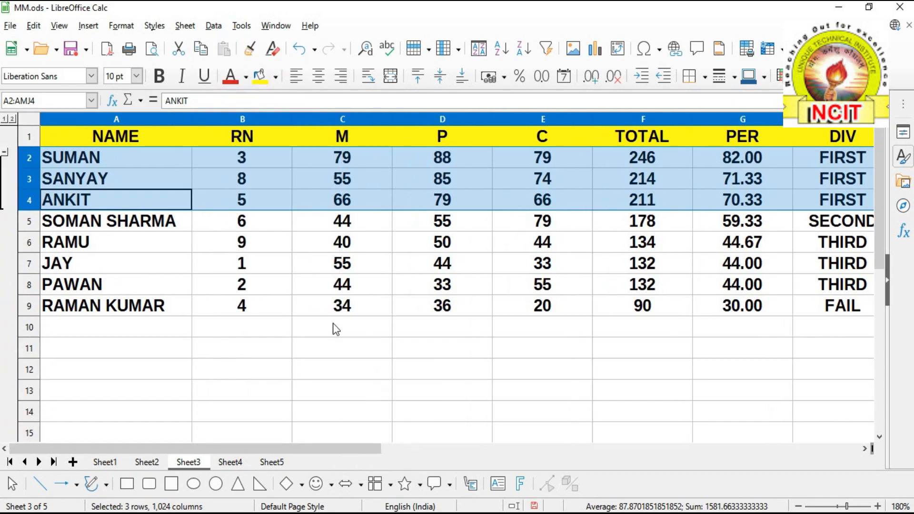
click(214, 26)
mouse_move(247, 375)
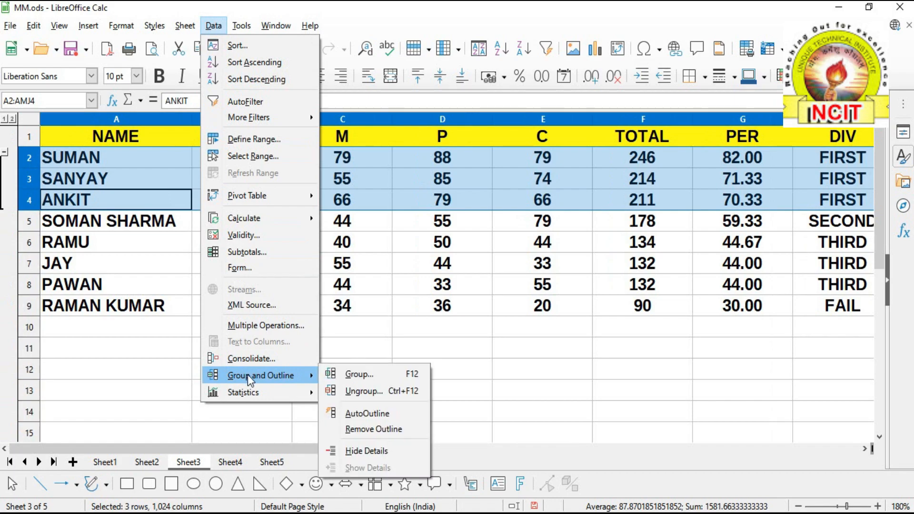
click(375, 415)
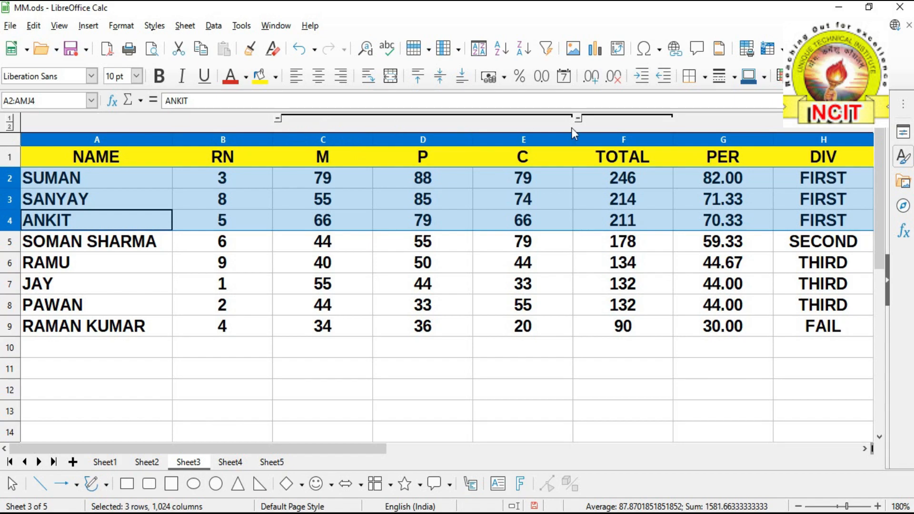
- Collapse and expand the outlined mark columns C to E, and remove the outline from the sheet
click(278, 120)
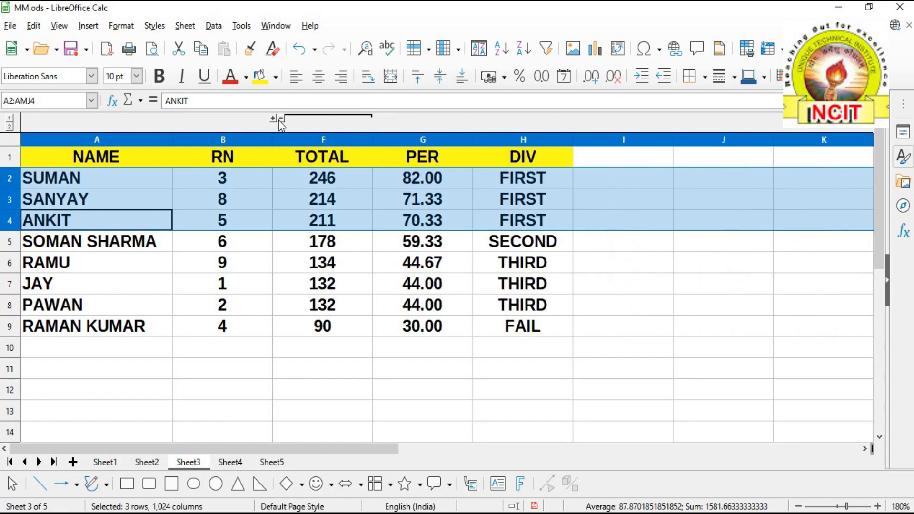
click(276, 119)
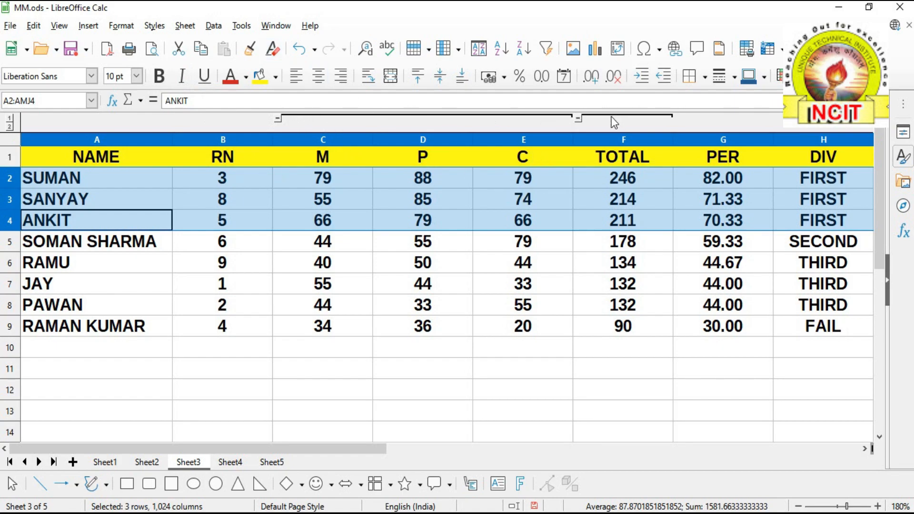
click(215, 29)
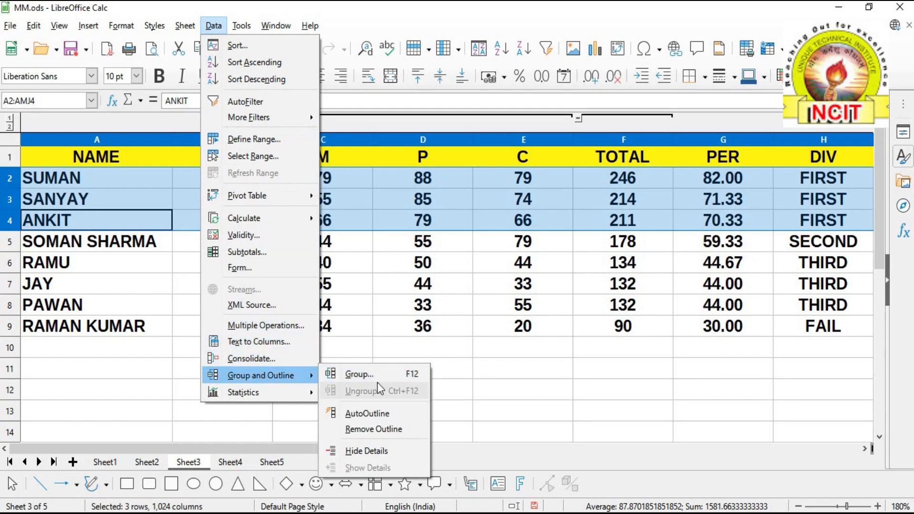
click(402, 429)
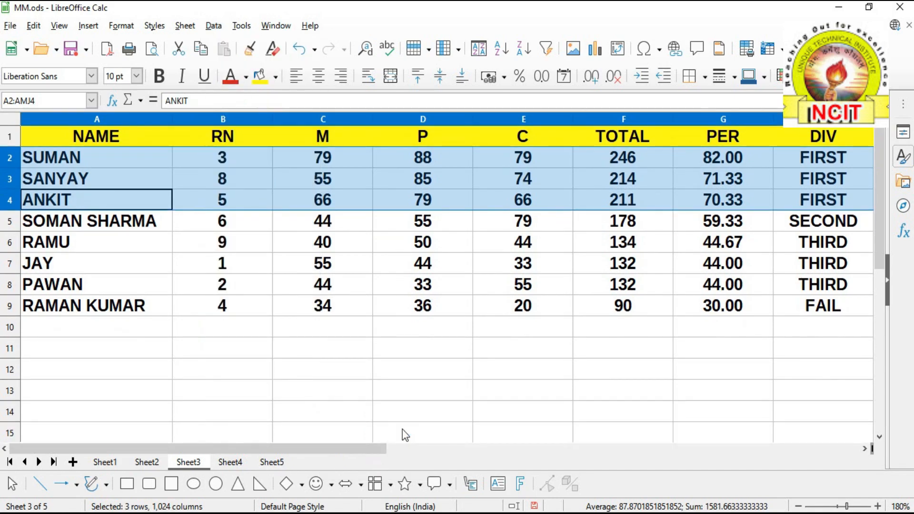
- Examine the available Statistics commands without applying any
click(214, 28)
mouse_move(257, 392)
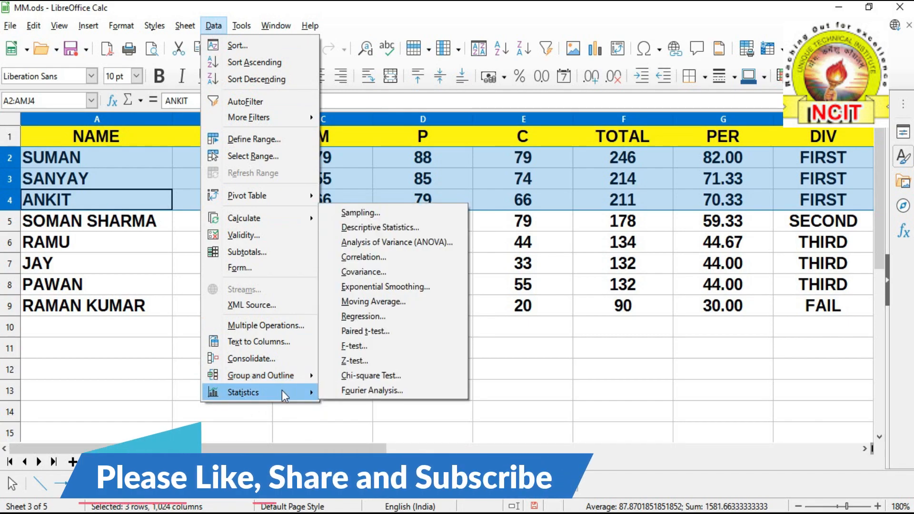
click(536, 382)
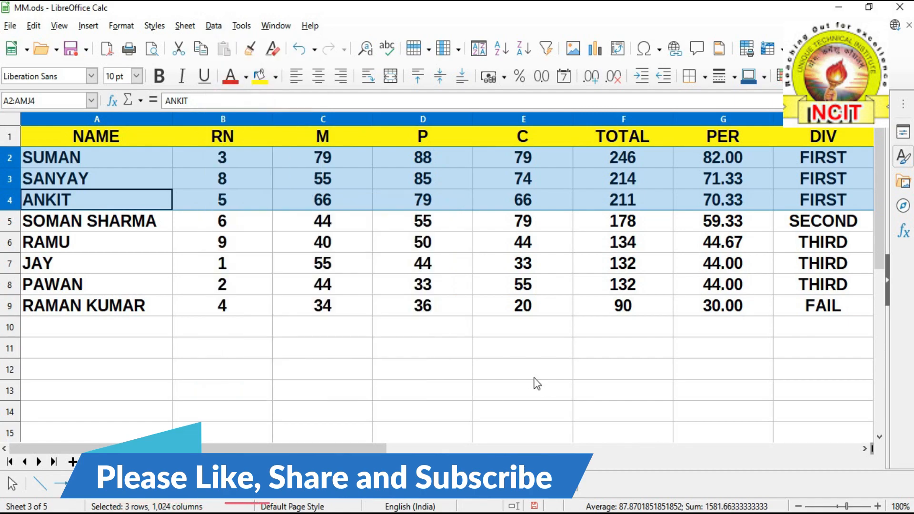